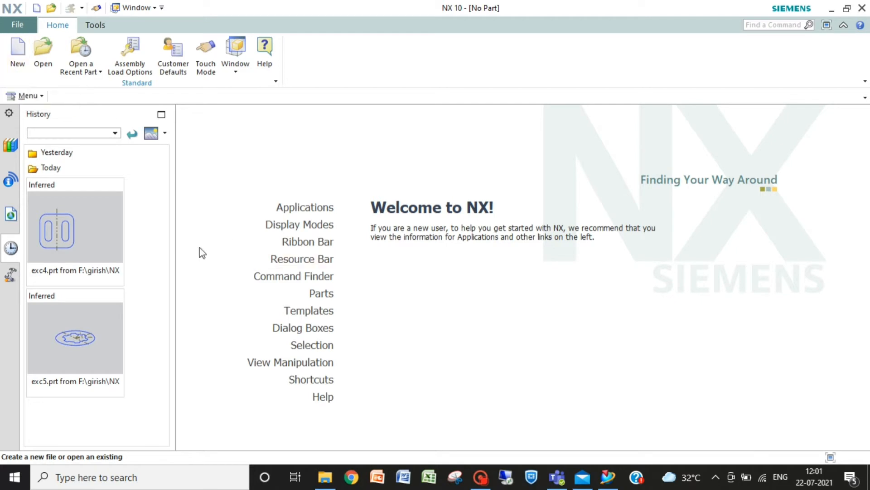
# Step: Create a new part from the Model template in millimetres, named model1.prt
pyautogui.click(18, 51)
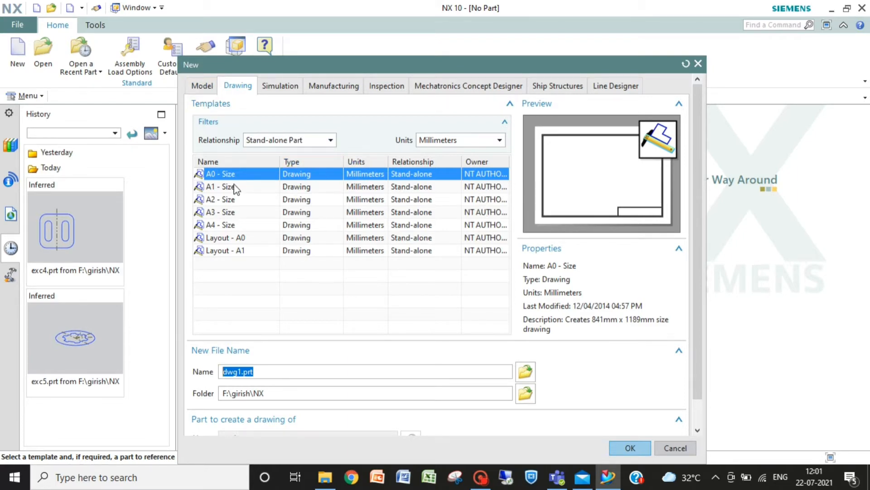
pyautogui.click(204, 88)
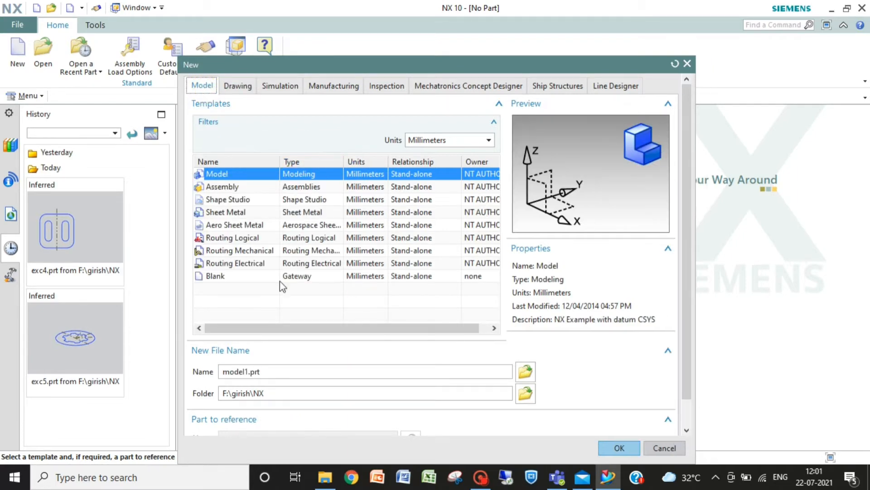
pyautogui.click(619, 448)
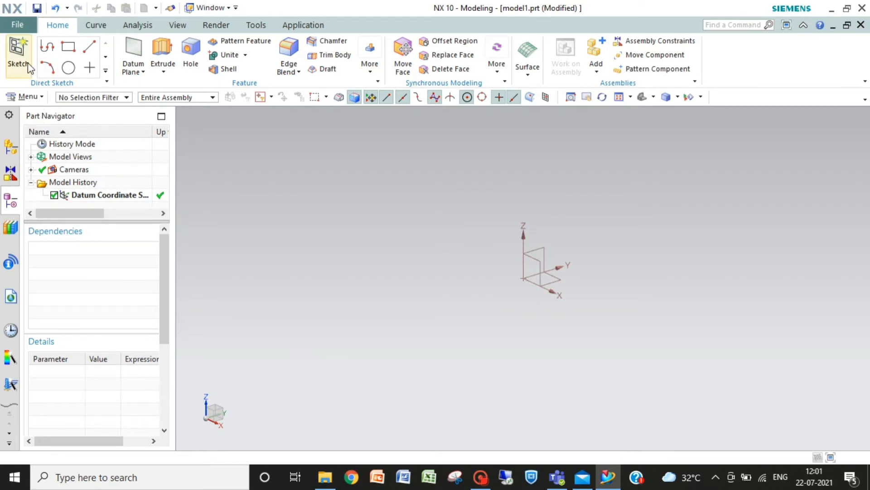
pyautogui.click(29, 97)
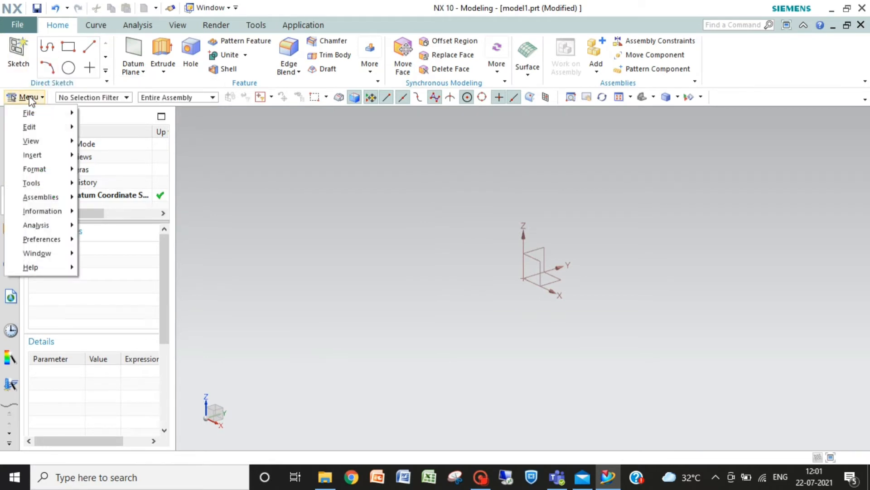
pyautogui.moveTo(42, 151)
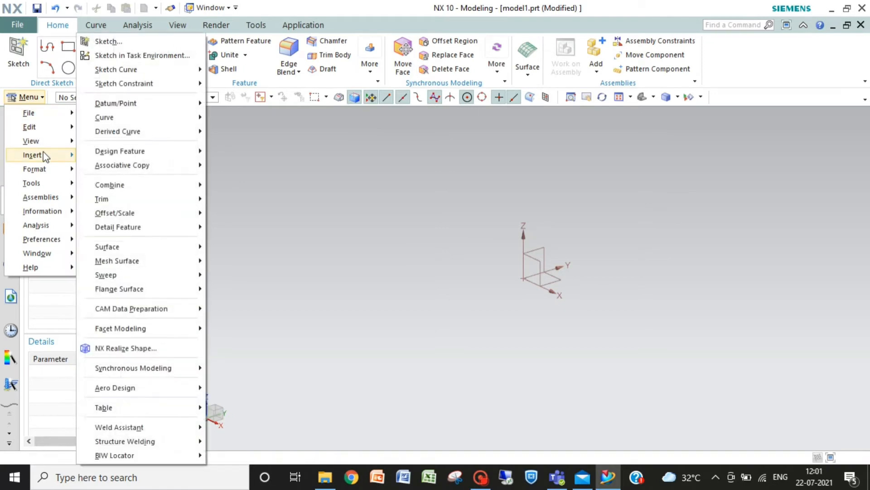
pyautogui.click(134, 58)
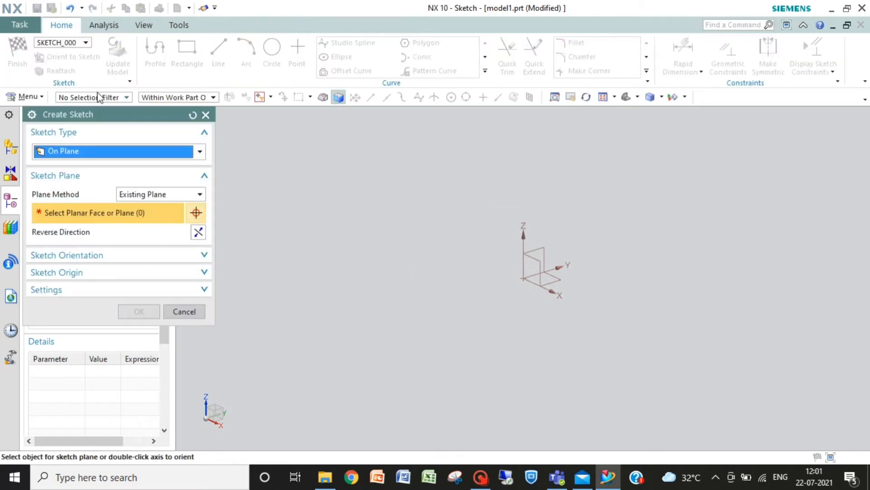
pyautogui.click(206, 115)
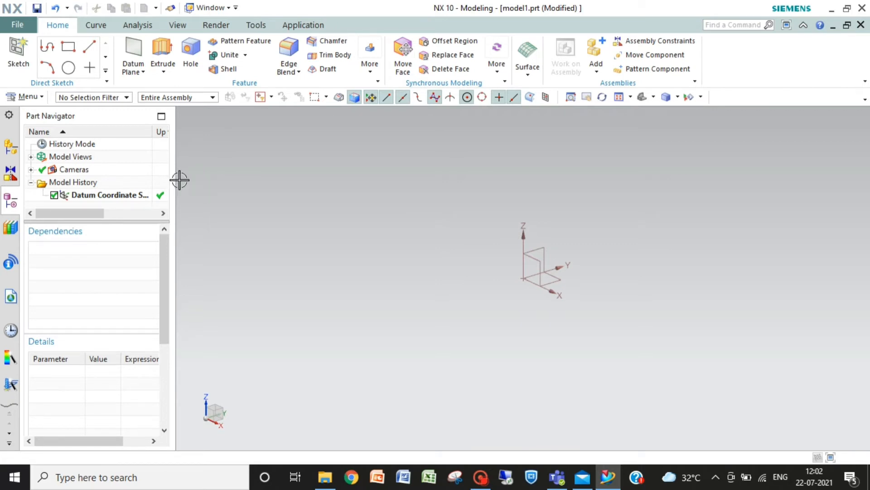
# Step: Create a sketch in the task environment on the XY plane of the datum coordinate system
pyautogui.click(40, 97)
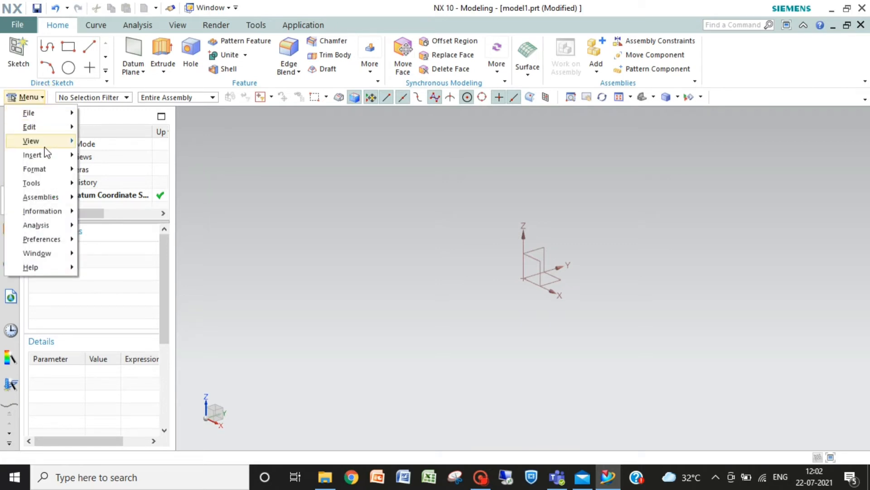
pyautogui.moveTo(45, 154)
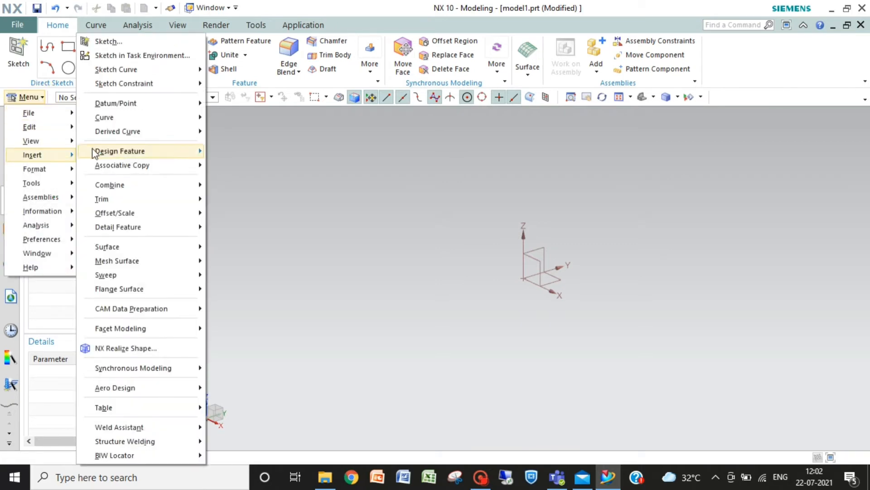
pyautogui.click(142, 55)
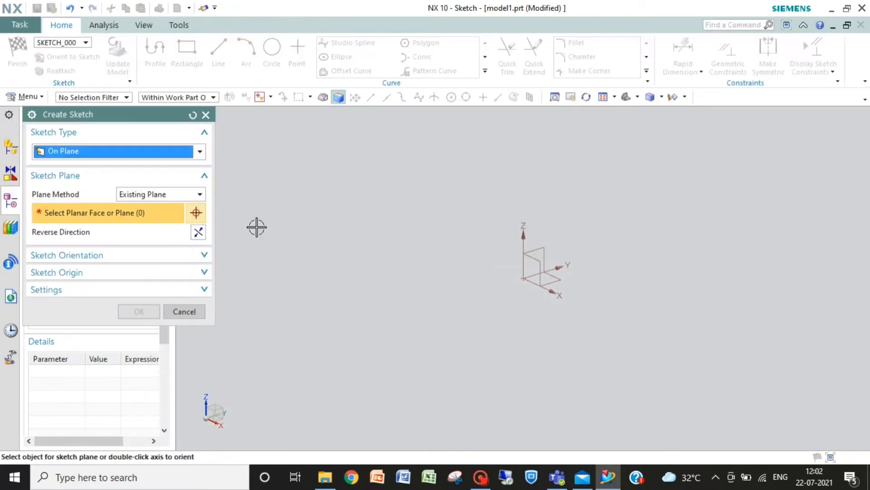
pyautogui.click(555, 278)
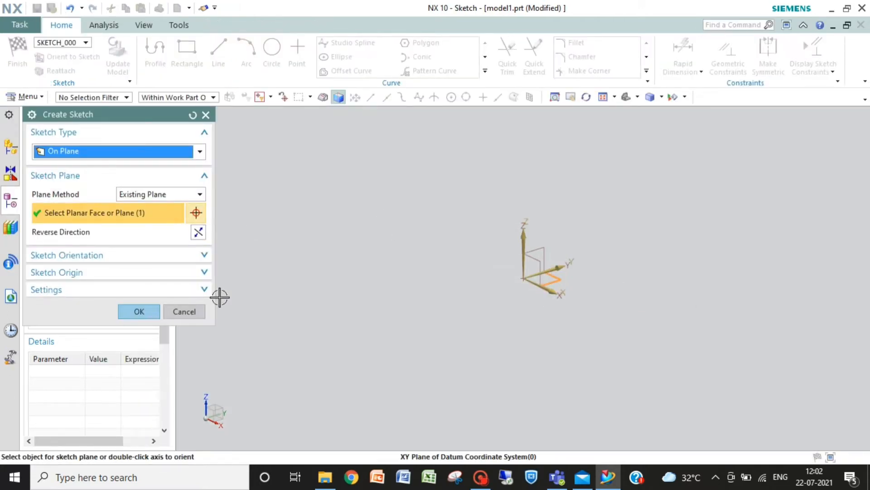
pyautogui.click(137, 316)
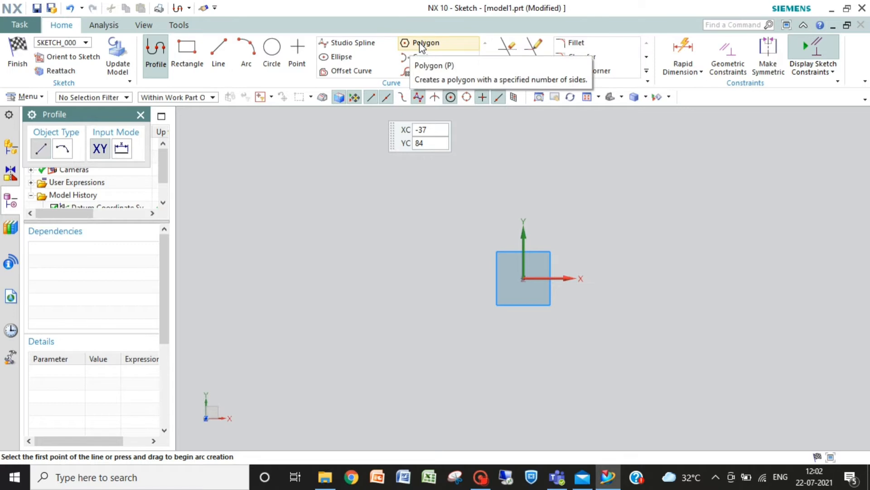
# Step: Turn off Create Inferred Constraints and Continuous Auto Dimensioning for the sketch
pyautogui.click(186, 45)
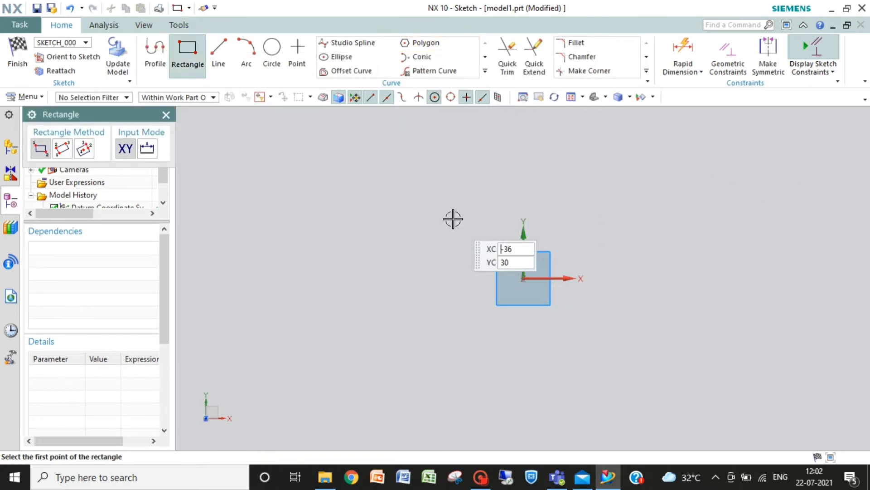
pyautogui.press('Escape')
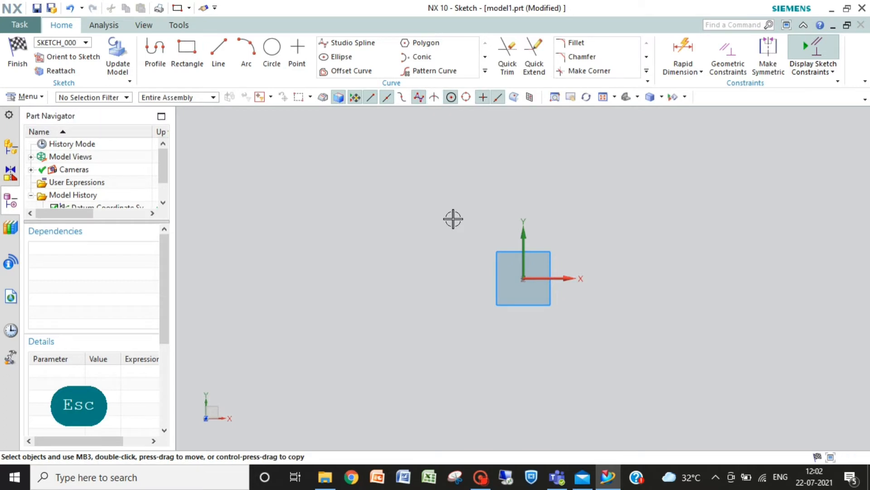
pyautogui.click(834, 68)
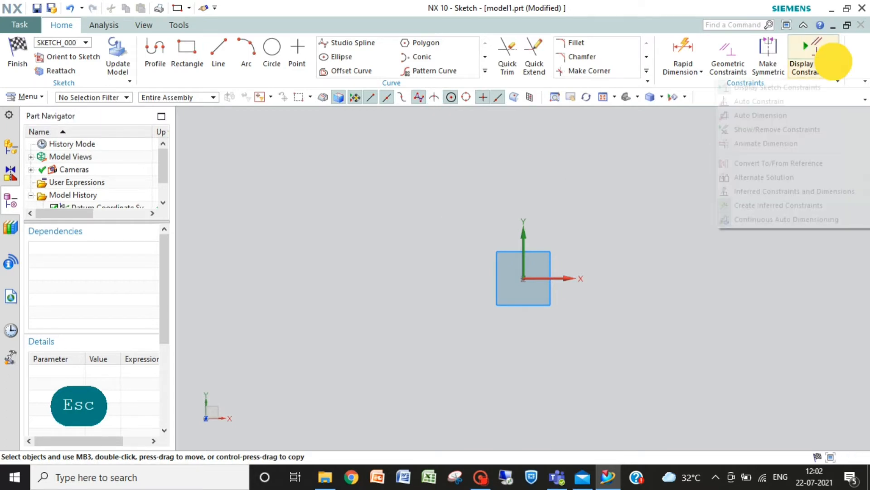
pyautogui.click(752, 207)
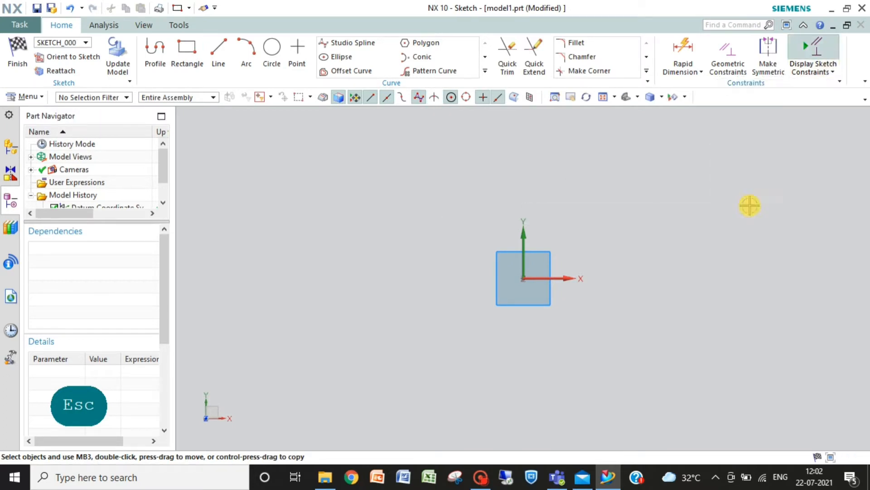
pyautogui.click(834, 72)
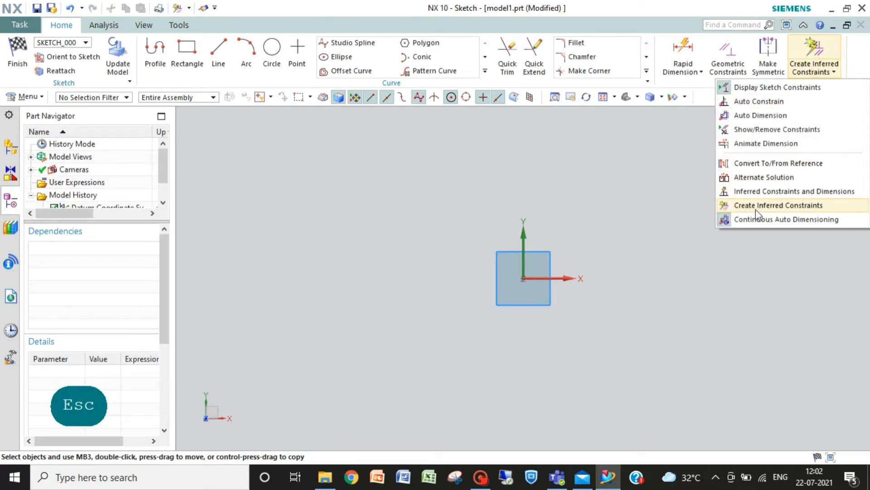
pyautogui.click(748, 219)
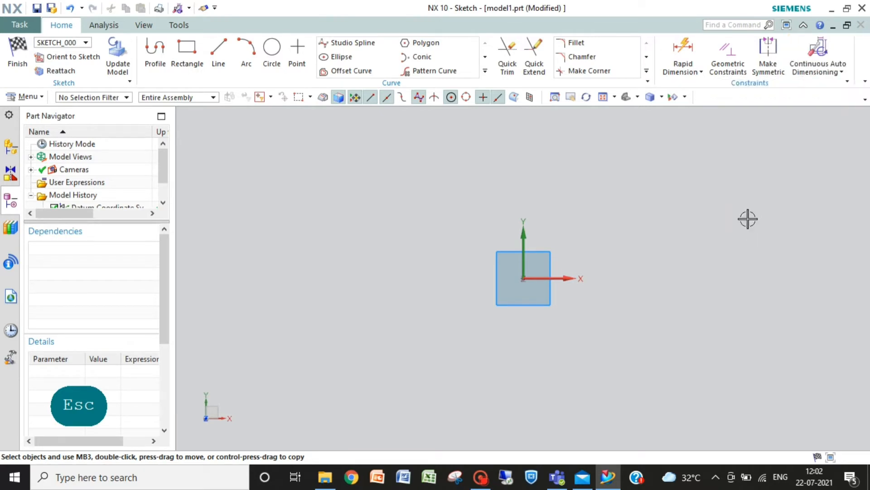
# Step: Sketch a two-point rectangle about 61 mm wide and 62 mm high, with its lower-left corner on the origin
pyautogui.click(181, 48)
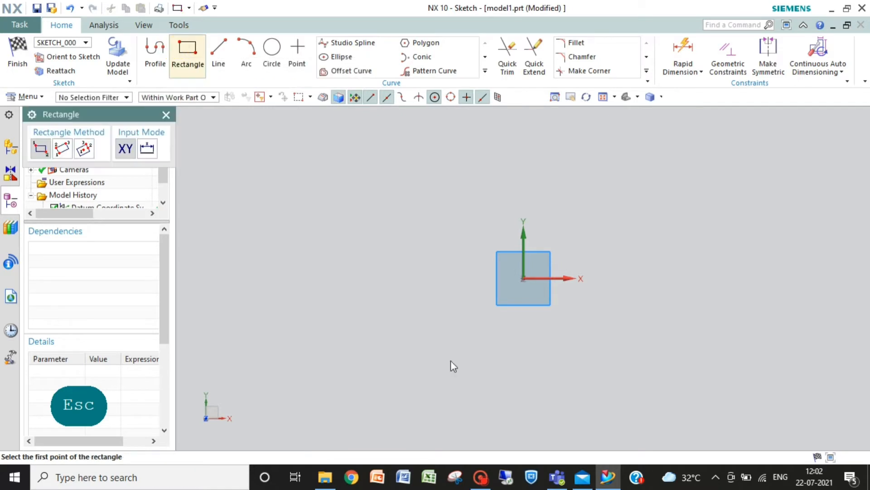
pyautogui.click(523, 278)
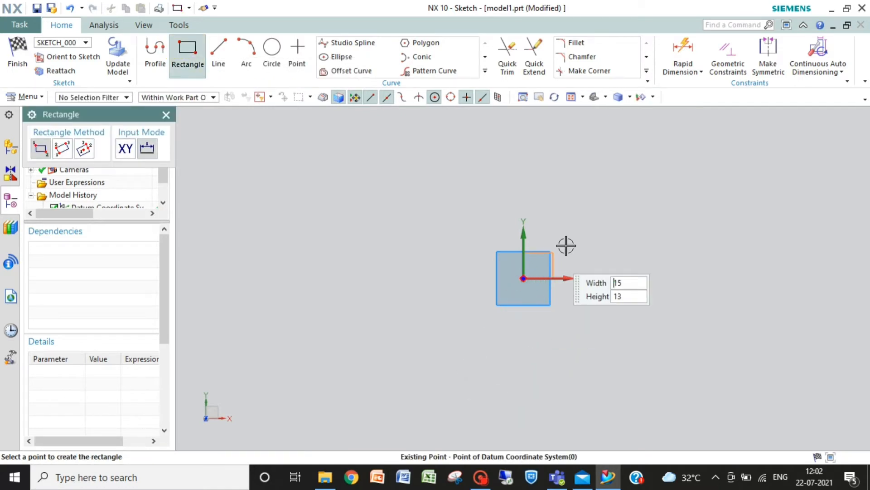
pyautogui.click(644, 156)
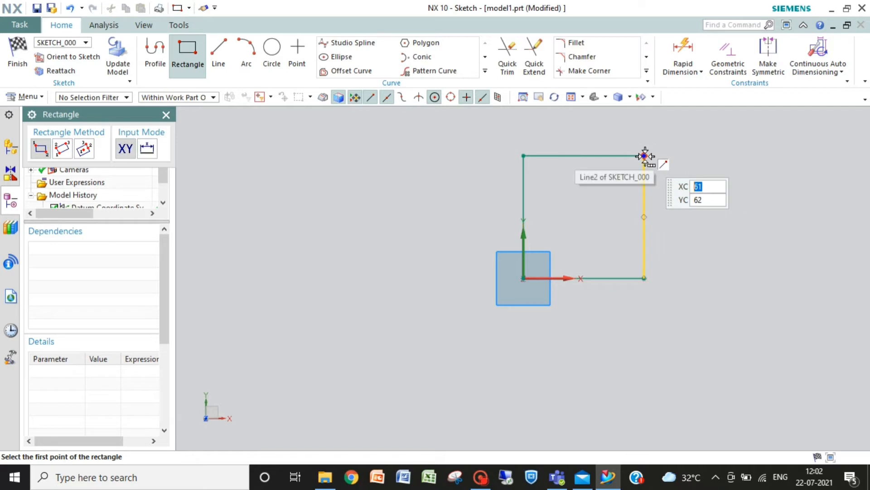
pyautogui.press('Escape')
pyautogui.press('Escape')
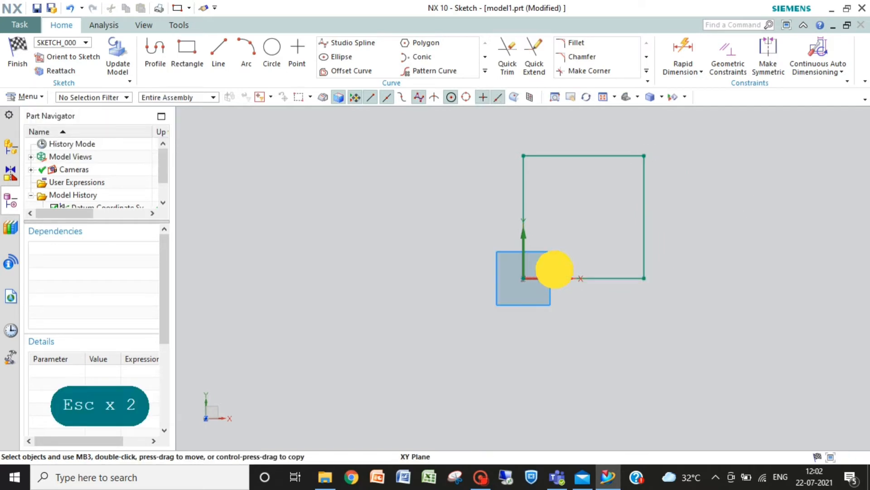
# Step: Try pulling the rectangle's bottom line down and away from its neighbours, and undo the move
pyautogui.moveTo(583, 278)
pyautogui.mouseDown()
pyautogui.moveTo(596, 245)
pyautogui.moveTo(574, 297)
pyautogui.mouseUp()
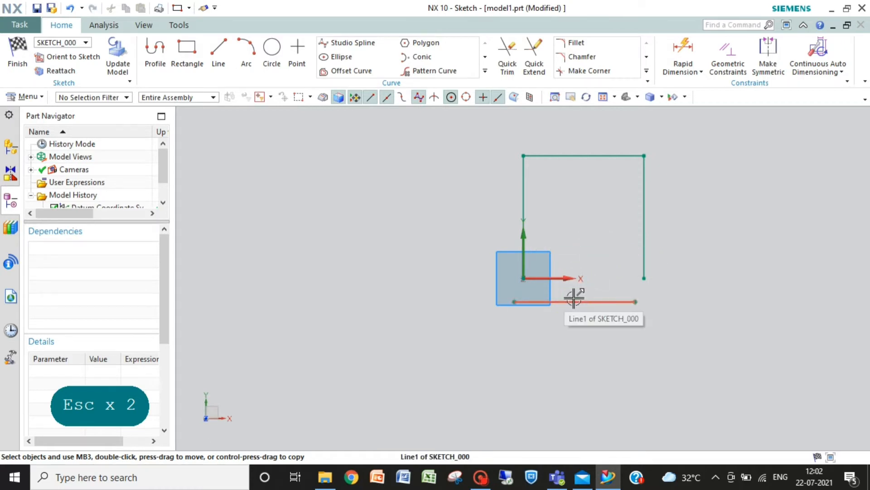
pyautogui.hotkey('ctrl', 'z')
pyautogui.hotkey('ctrl', 'z')
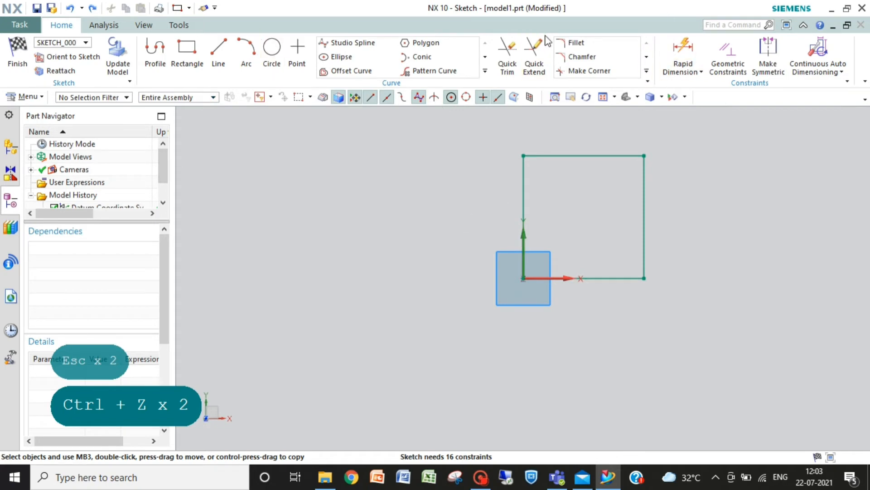
# Step: Dimension the length of the rectangle's bottom line with Rapid Dimension and set it to 100 mm
pyautogui.click(674, 49)
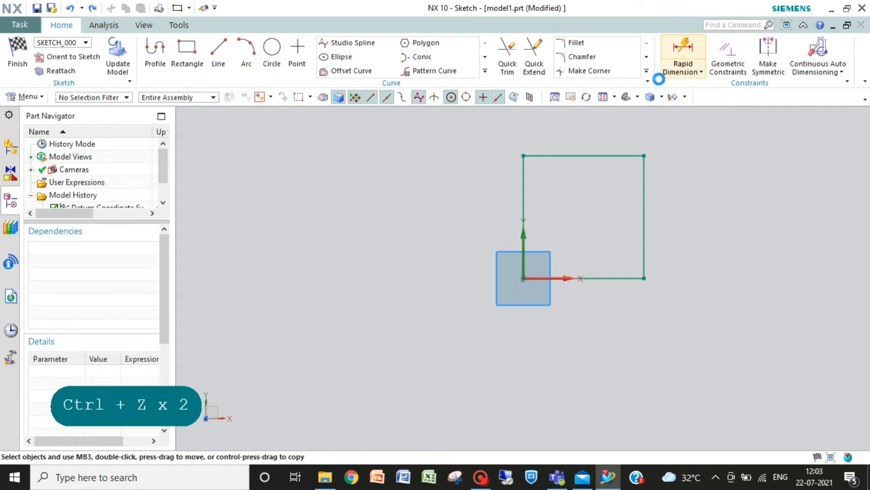
pyautogui.click(613, 279)
pyautogui.click(591, 312)
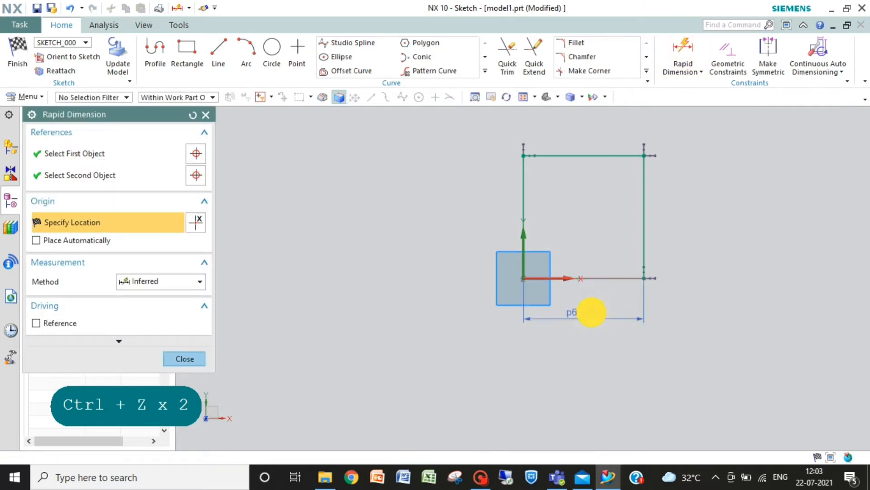
pyautogui.write('100')
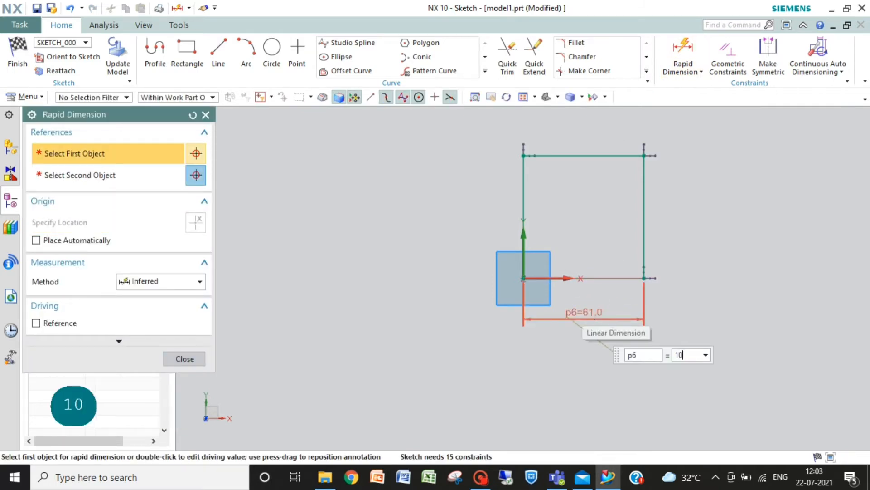
pyautogui.press('Return')
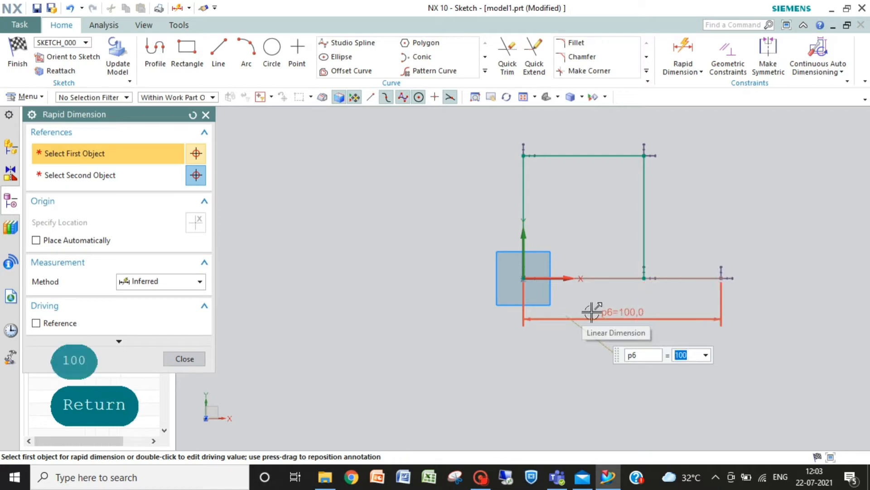
# Step: Dimension the rectangle's right vertical line and set its length to 100 mm
pyautogui.click(645, 218)
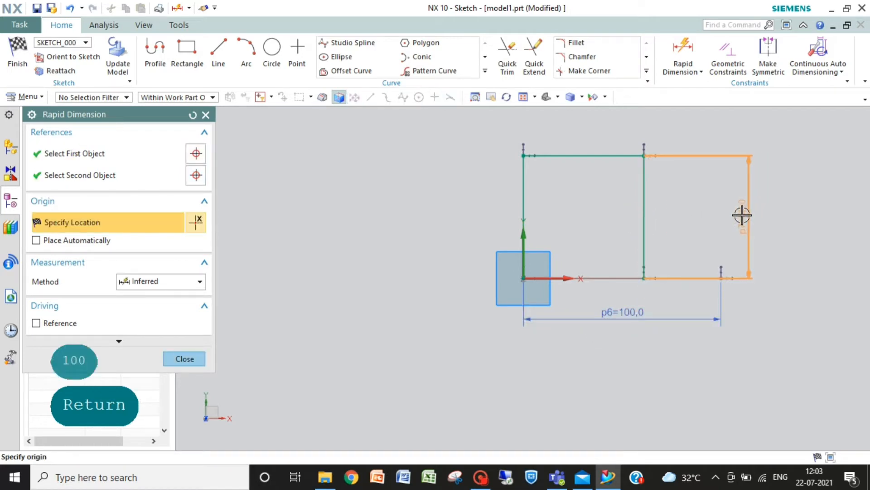
pyautogui.click(742, 215)
pyautogui.write('10')
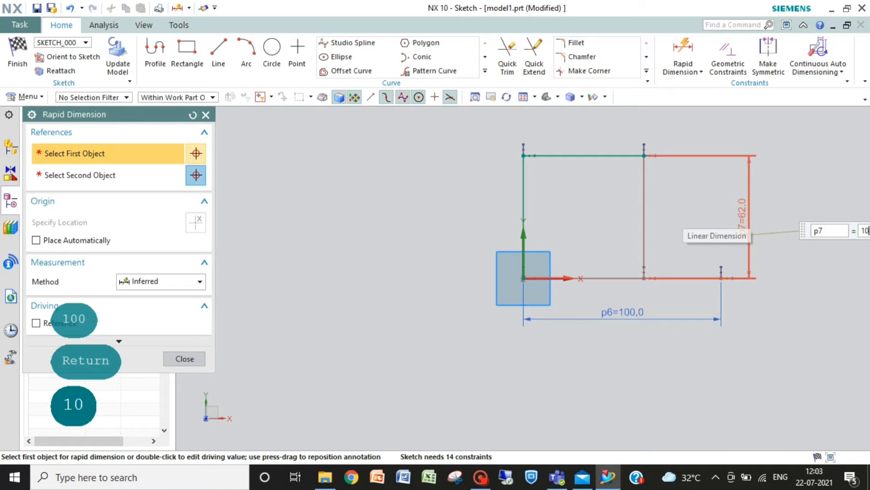
pyautogui.press('Return')
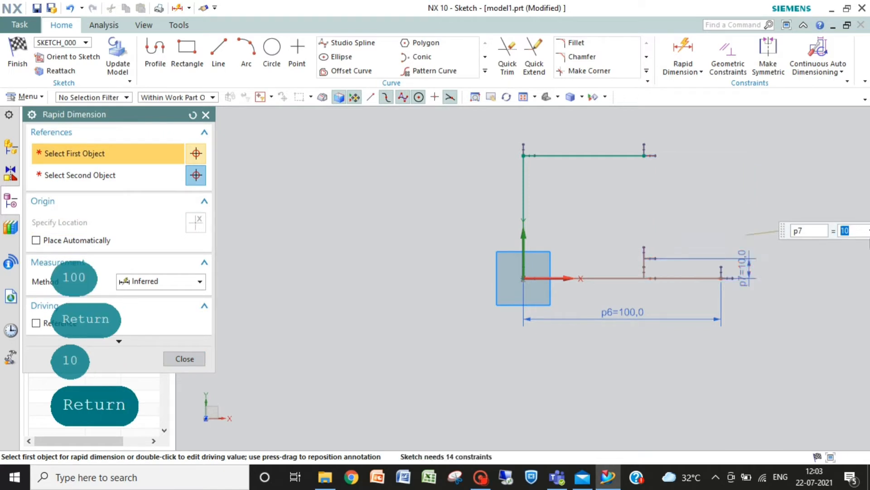
pyautogui.write('100')
pyautogui.press('Return')
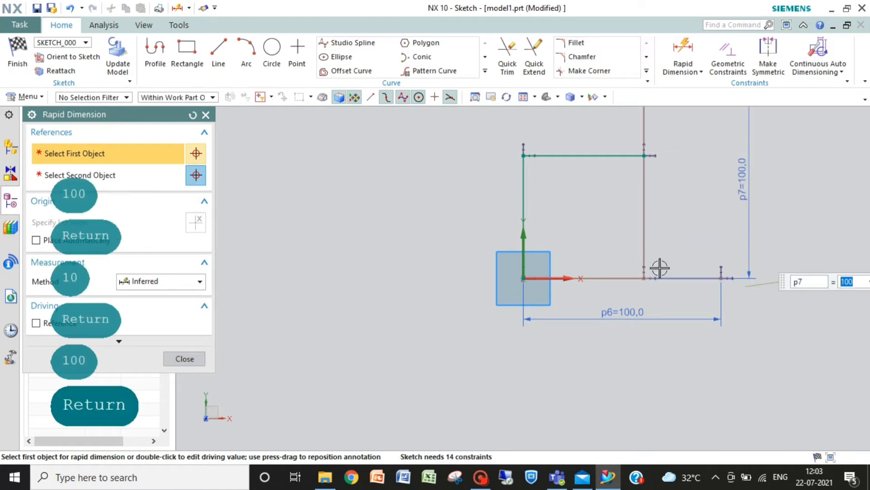
pyautogui.click(523, 97)
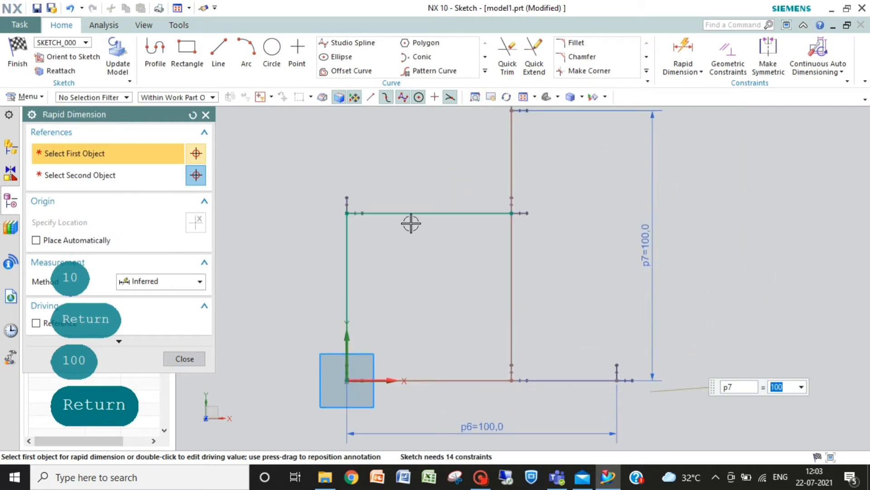
pyautogui.press('Escape')
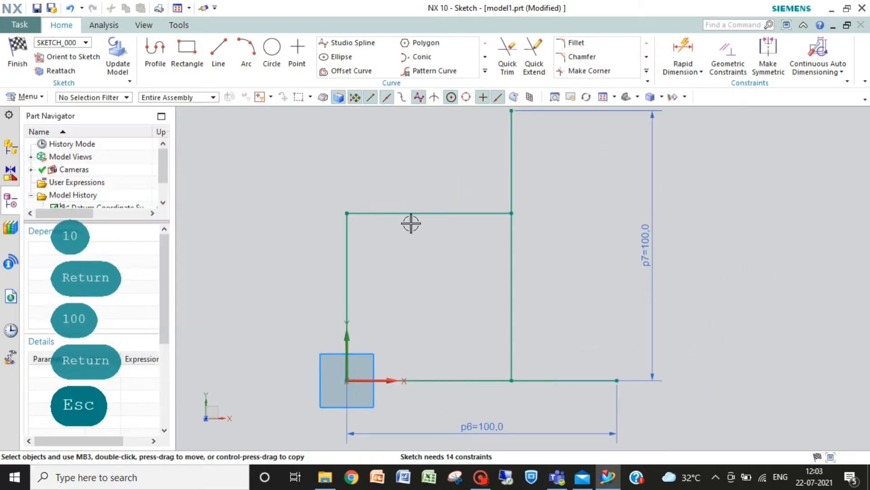
# Step: Move the rectangle's bottom, right, left and top lines apart so that their endpoints no longer meet
pyautogui.moveTo(414, 379); pyautogui.dragTo(429, 388)
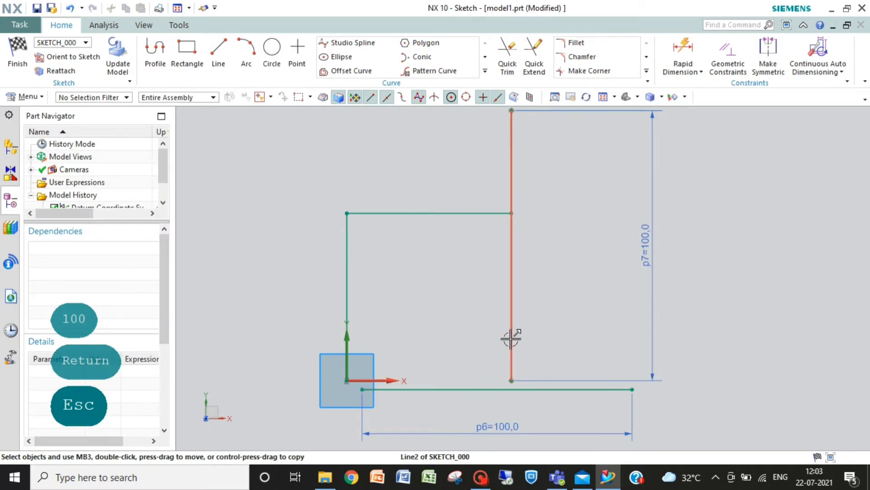
pyautogui.moveTo(511, 336); pyautogui.dragTo(524, 327)
pyautogui.moveTo(347, 294); pyautogui.dragTo(330, 261)
pyautogui.moveTo(394, 220); pyautogui.dragTo(385, 181)
# Step: Start adding geometric constraints with the Coincident type
pyautogui.click(727, 56)
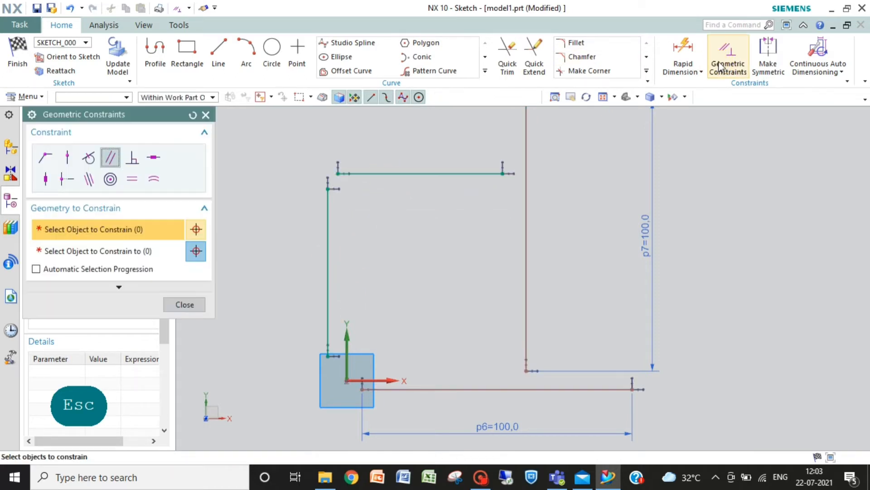
pyautogui.click(45, 158)
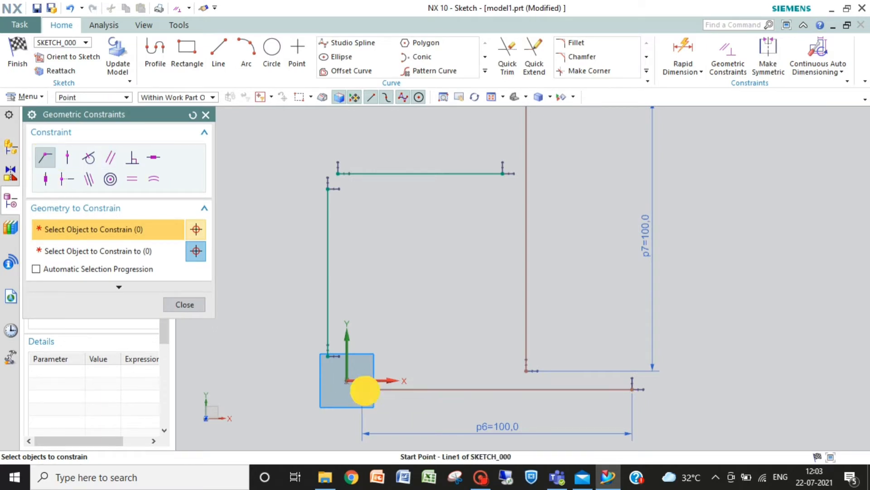
pyautogui.click(363, 388)
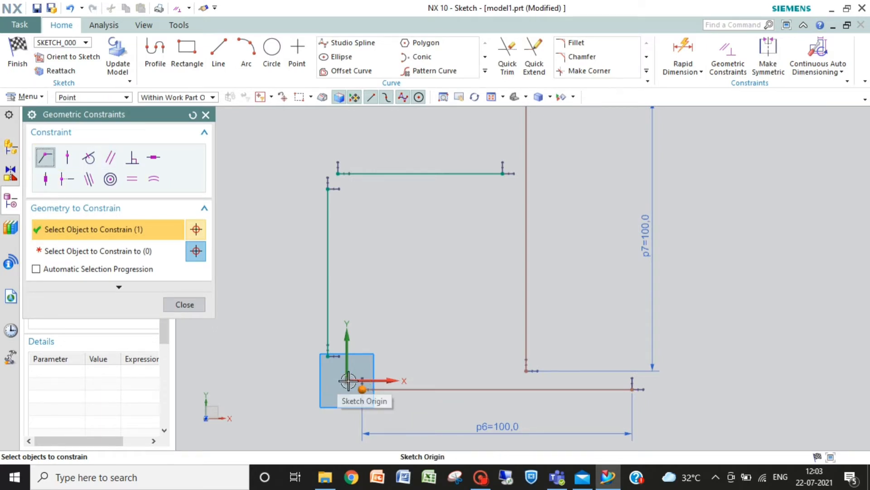
pyautogui.click(346, 380)
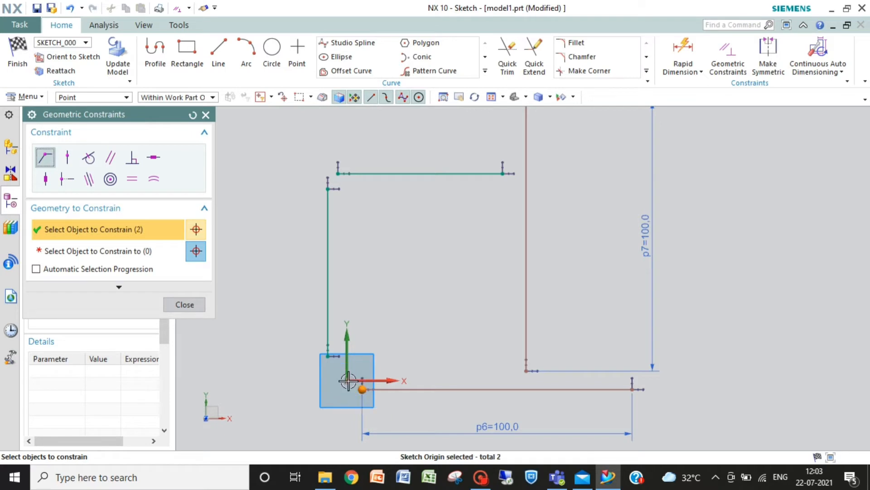
pyautogui.click(329, 355)
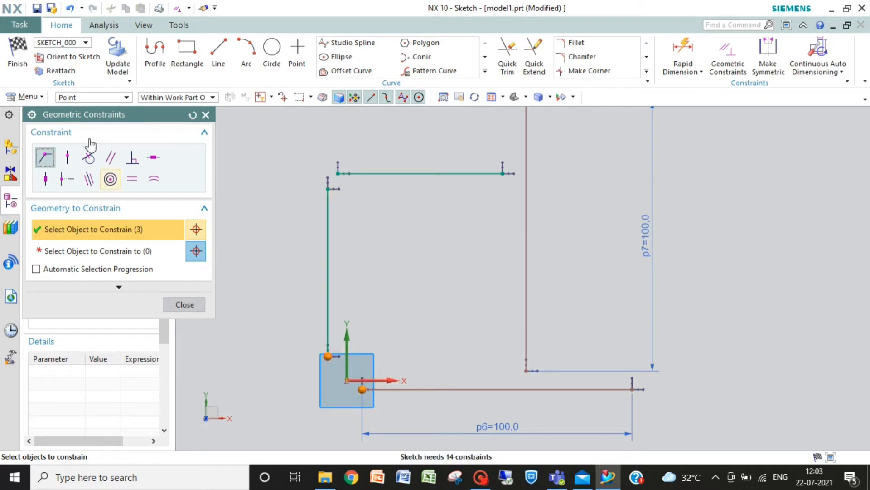
pyautogui.click(193, 115)
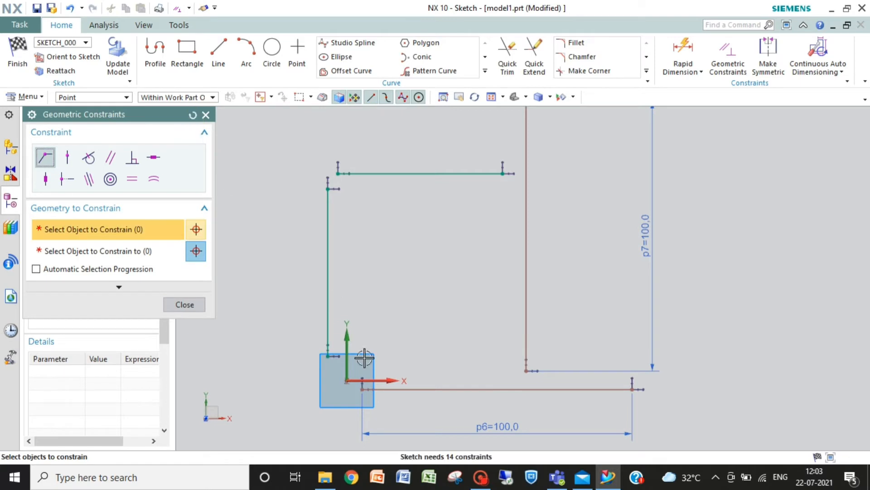
# Step: Make the bottom line's left endpoint coincident with the sketch origin
pyautogui.click(361, 385)
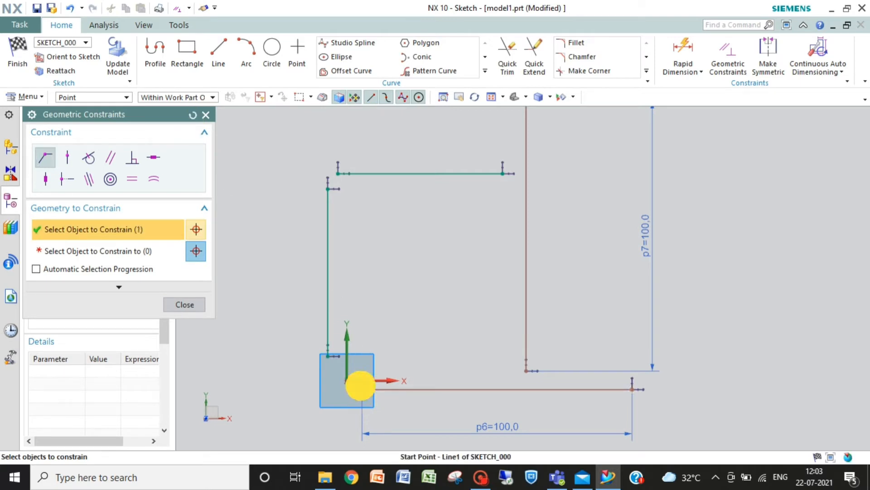
pyautogui.click(93, 251)
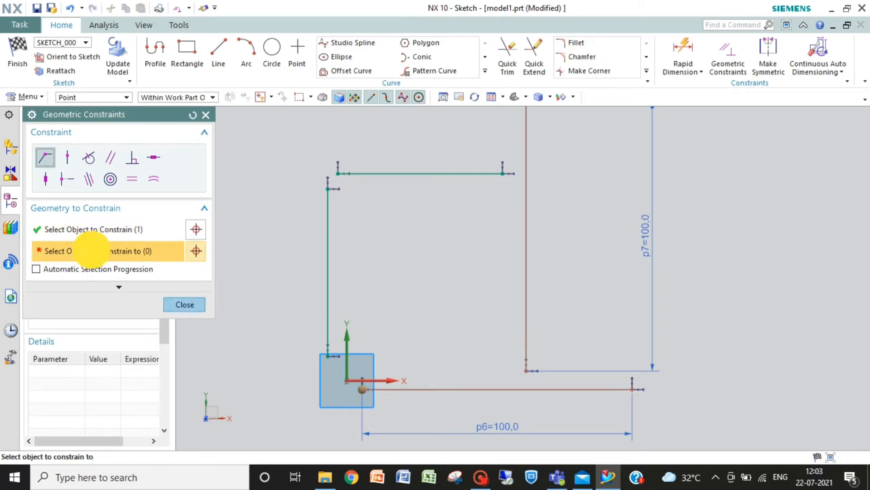
pyautogui.click(347, 381)
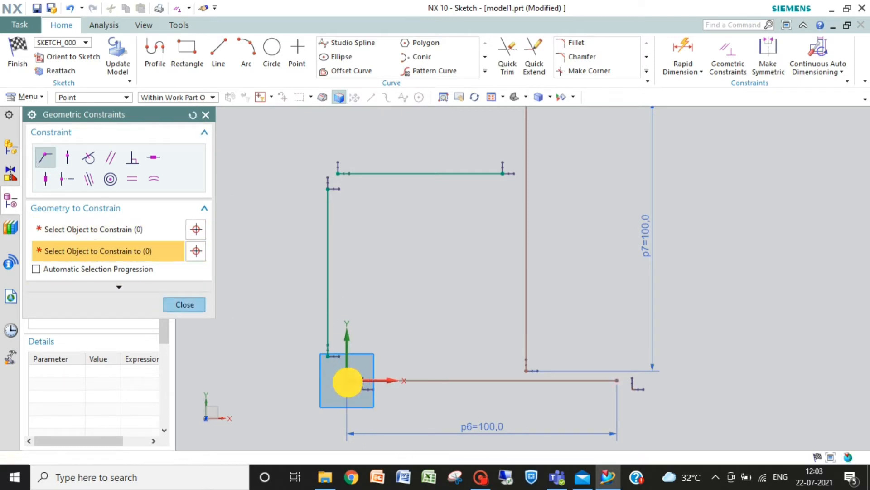
# Step: Make the left line's lower endpoint coincident with the bottom line's start point at the origin
pyautogui.click(347, 380)
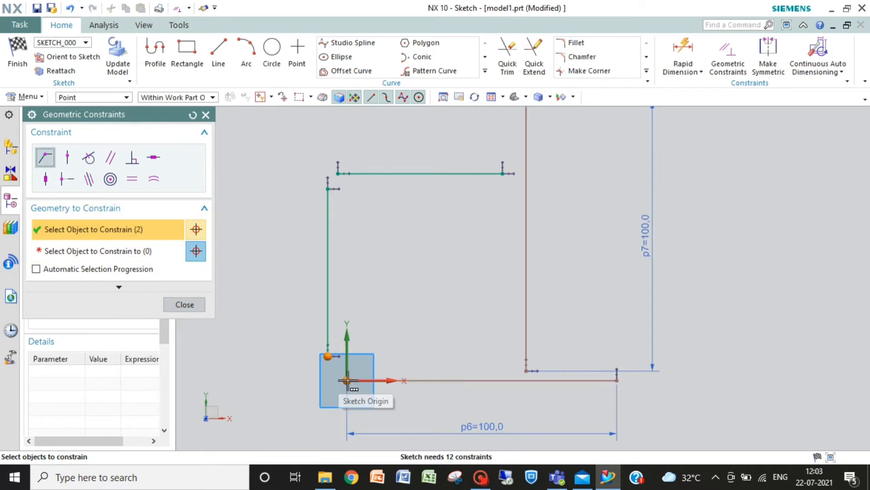
pyautogui.click(192, 115)
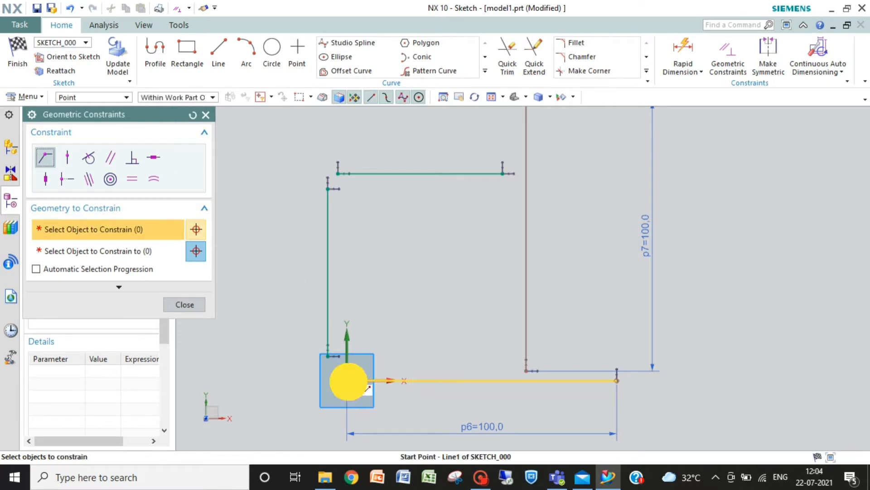
pyautogui.click(347, 381)
pyautogui.click(103, 255)
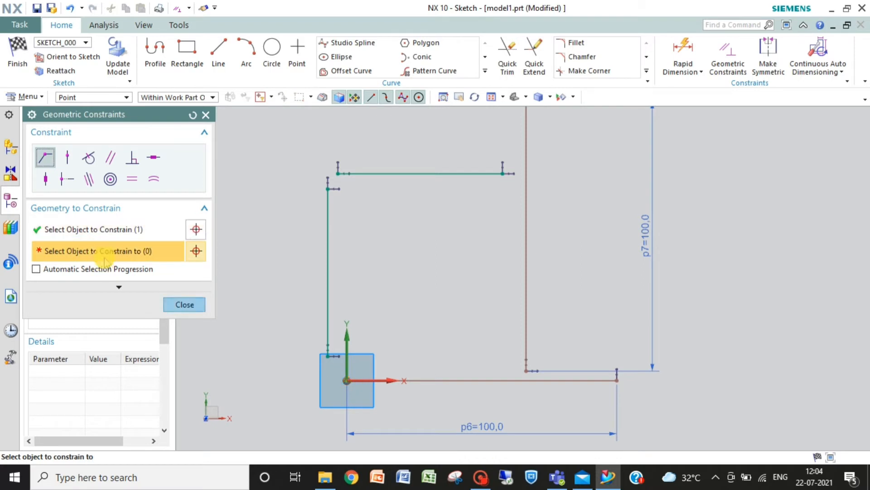
pyautogui.click(328, 354)
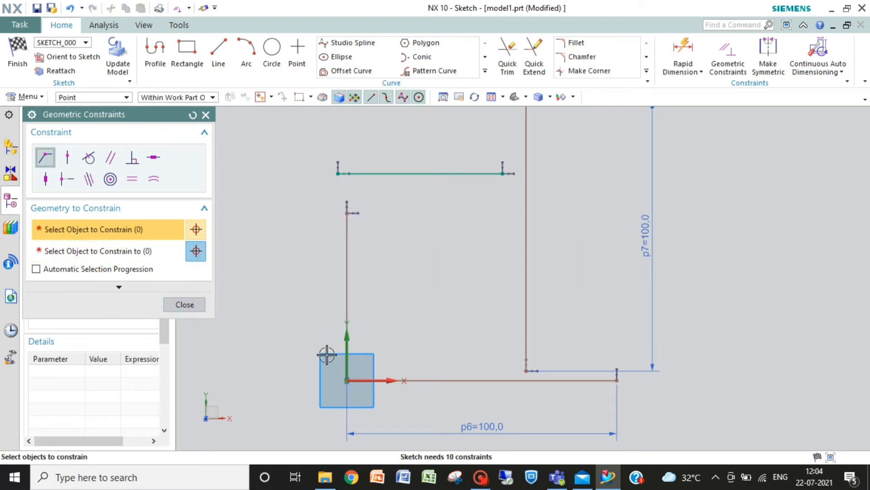
# Step: Make the right vertical line's lower endpoint coincident with the bottom line's right endpoint
pyautogui.click(617, 380)
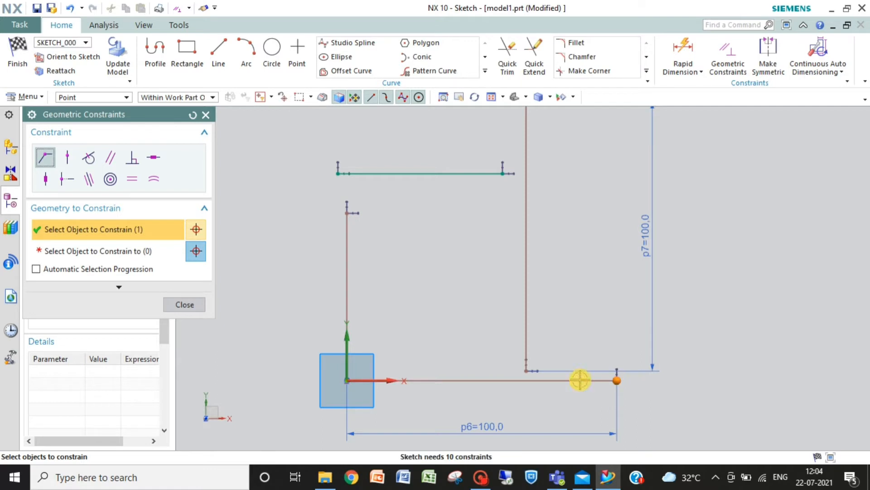
pyautogui.click(106, 253)
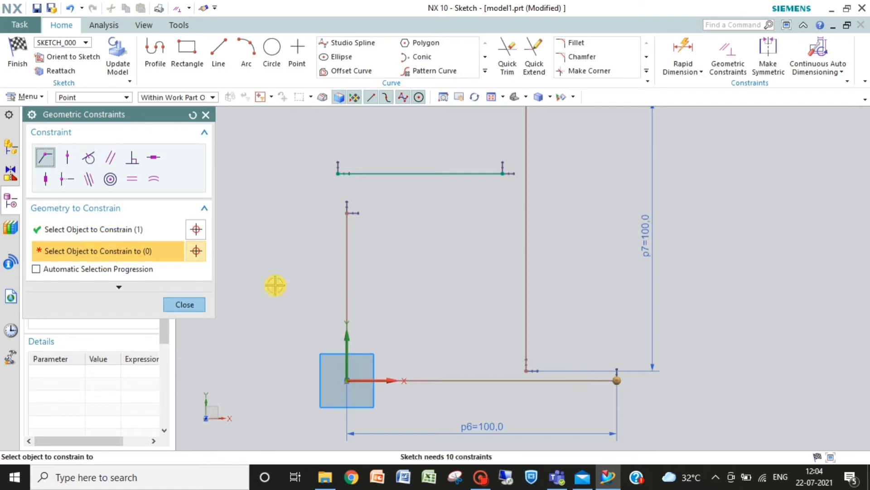
pyautogui.click(526, 371)
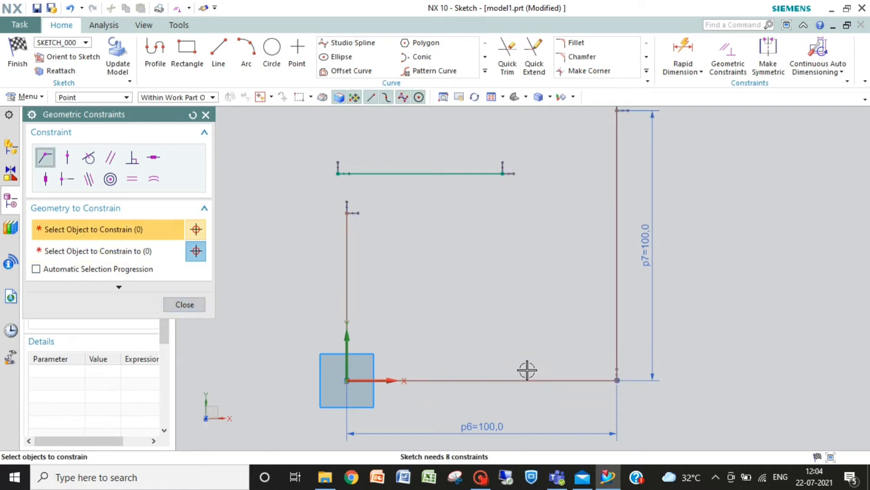
# Step: Make the top line's right endpoint coincident with the right vertical line's upper endpoint
pyautogui.click(619, 111)
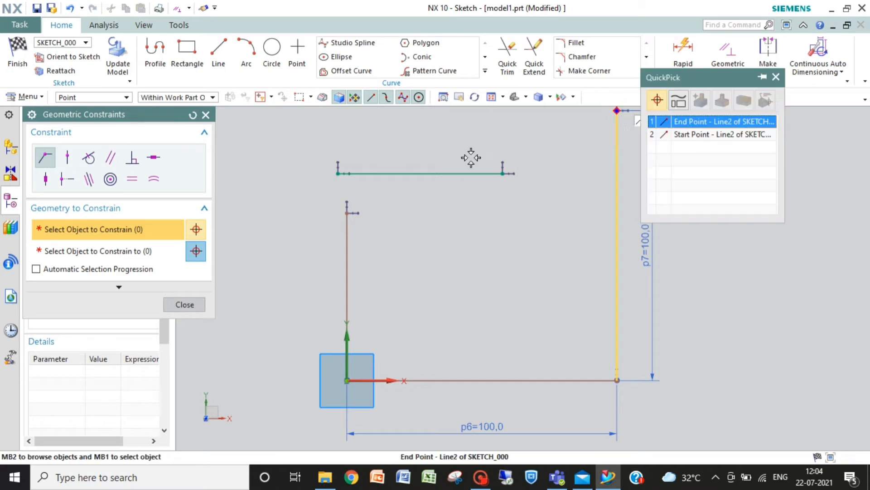
pyautogui.click(678, 121)
pyautogui.click(126, 257)
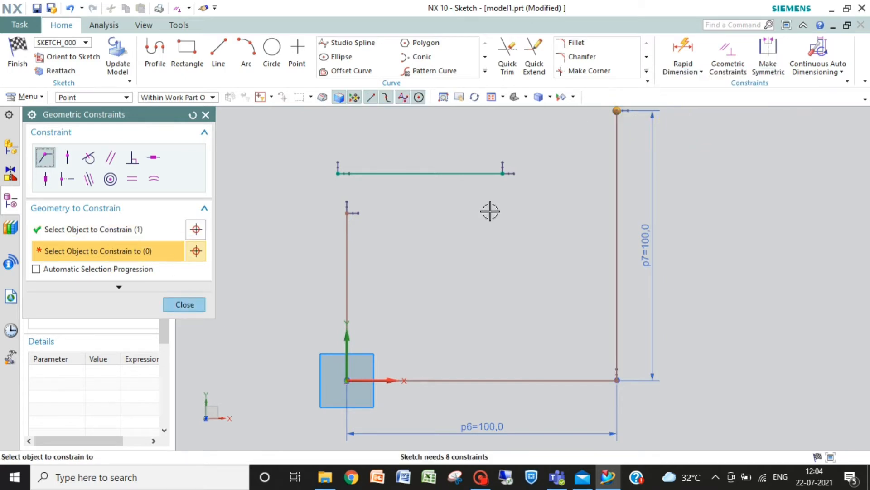
pyautogui.click(503, 173)
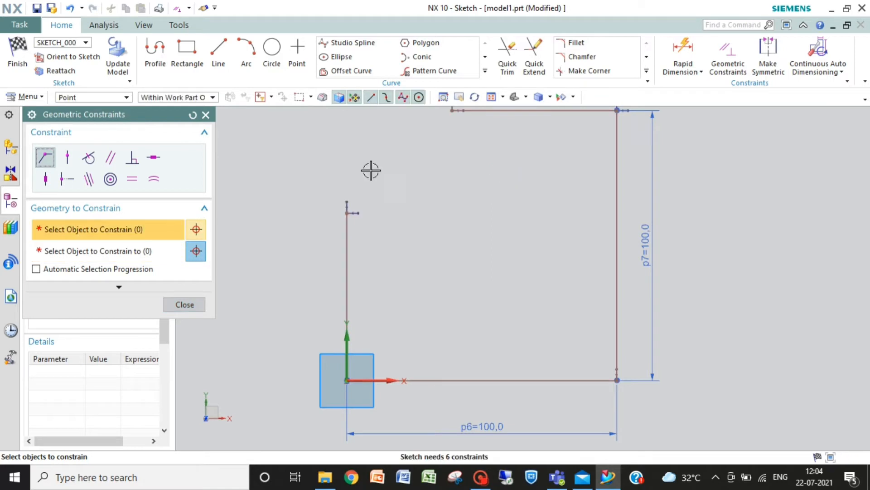
# Step: Make the top line's left endpoint coincident with the left line's upper endpoint, and finish constraining
pyautogui.click(451, 110)
pyautogui.click(88, 252)
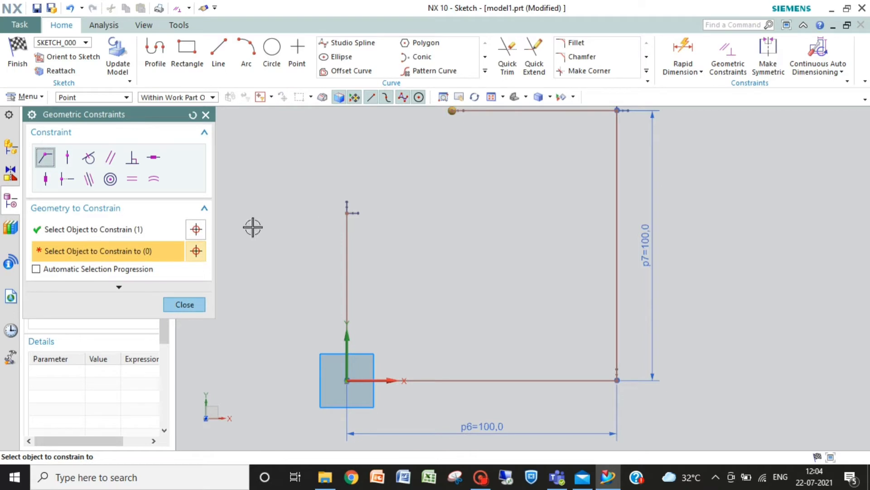
pyautogui.click(347, 213)
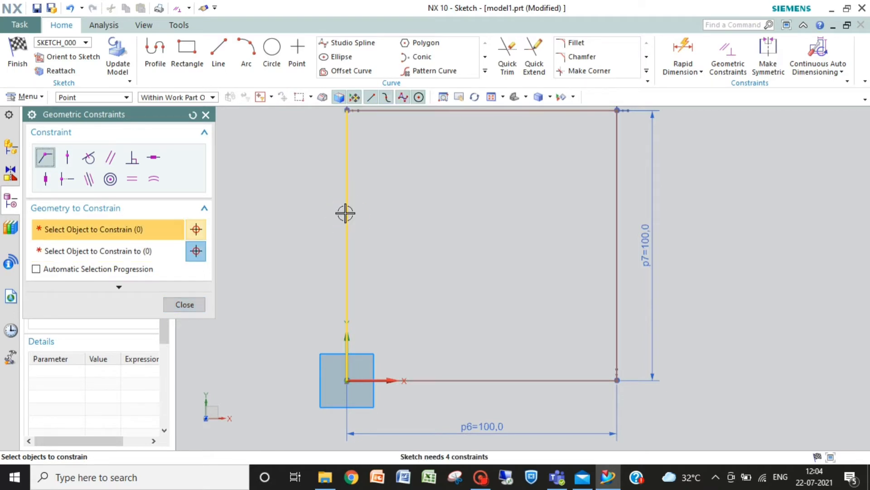
pyautogui.click(184, 305)
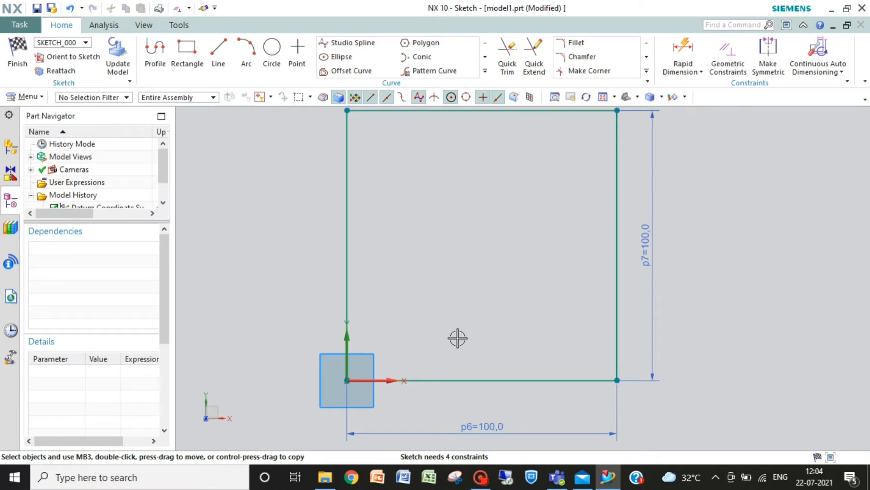
# Step: Draw a vertical line about 120 mm long through the middle of the square, extending past its bottom and top edges
pyautogui.click(218, 46)
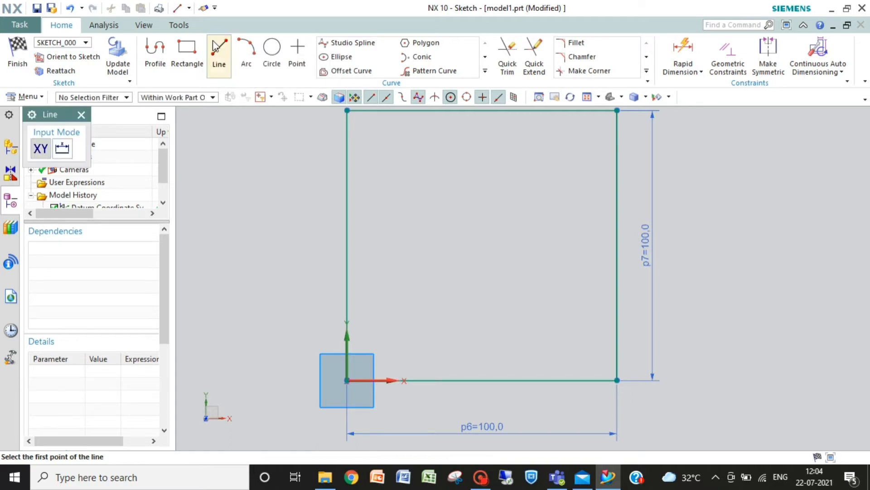
pyautogui.click(484, 399)
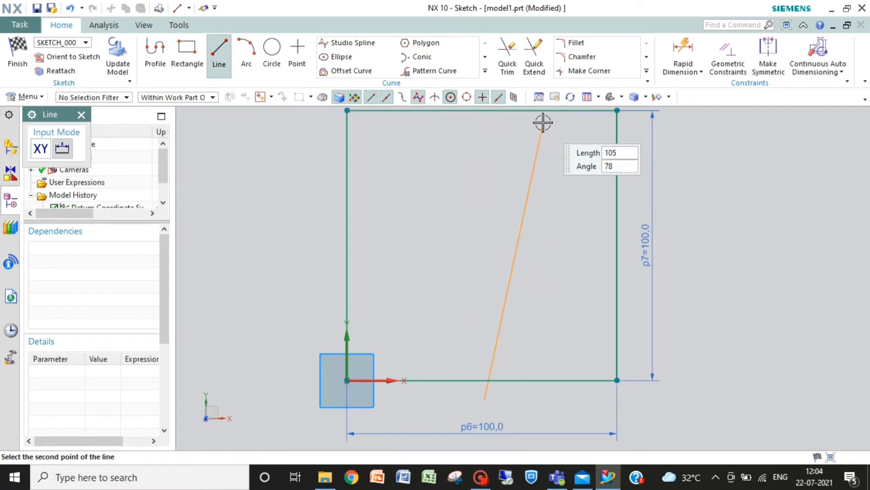
pyautogui.click(555, 97)
pyautogui.moveTo(523, 197)
pyautogui.mouseDown()
pyautogui.moveTo(517, 190)
pyautogui.moveTo(515, 288)
pyautogui.mouseUp()
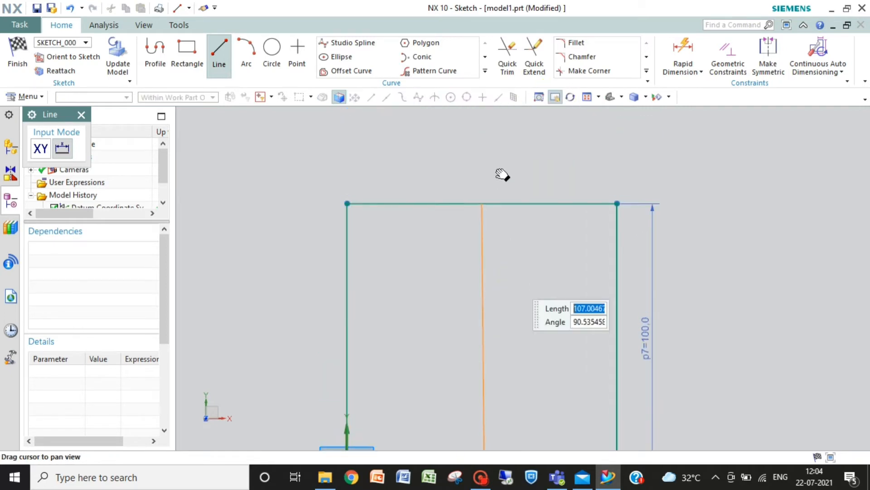
pyautogui.press('Escape')
pyautogui.press('Escape')
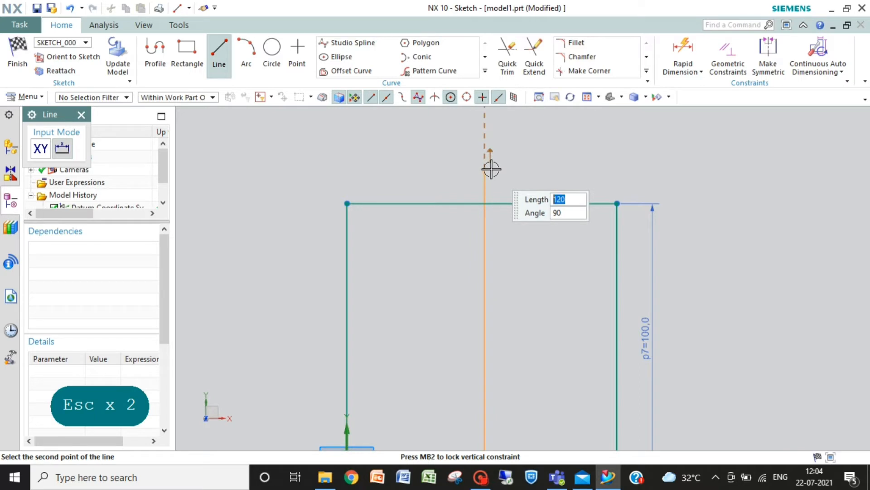
pyautogui.click(491, 169)
pyautogui.press('Escape')
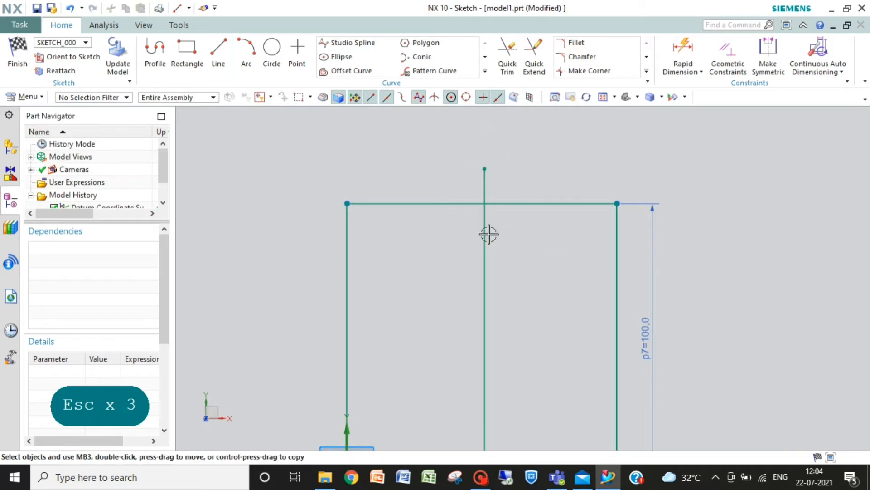
# Step: Convert the vertical line through the square's middle to a reference line
pyautogui.click(484, 236)
pyautogui.rightClick(484, 236)
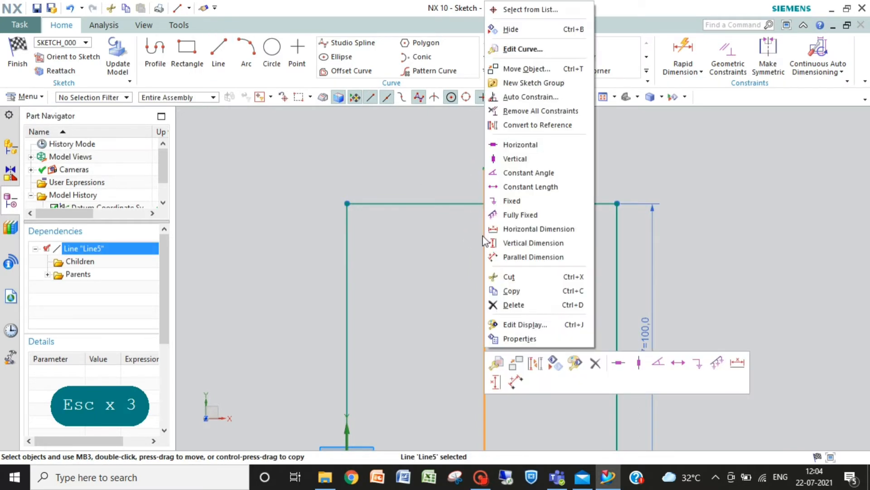
pyautogui.click(522, 130)
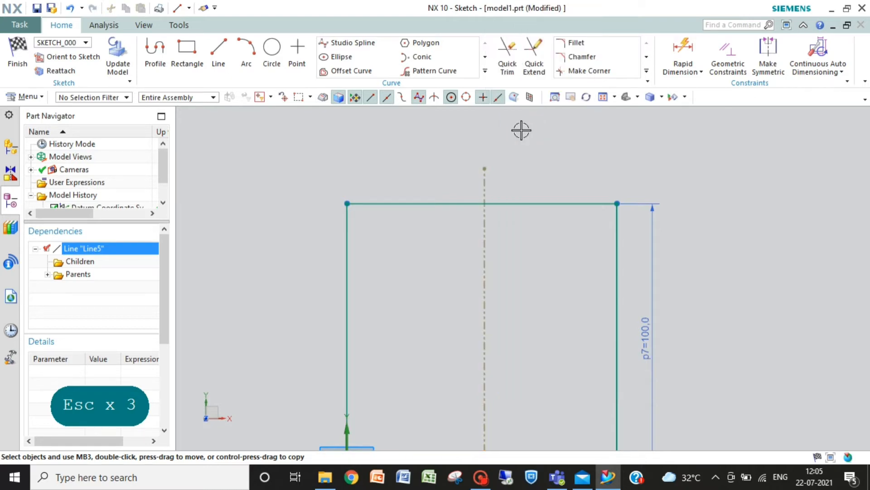
pyautogui.click(518, 357)
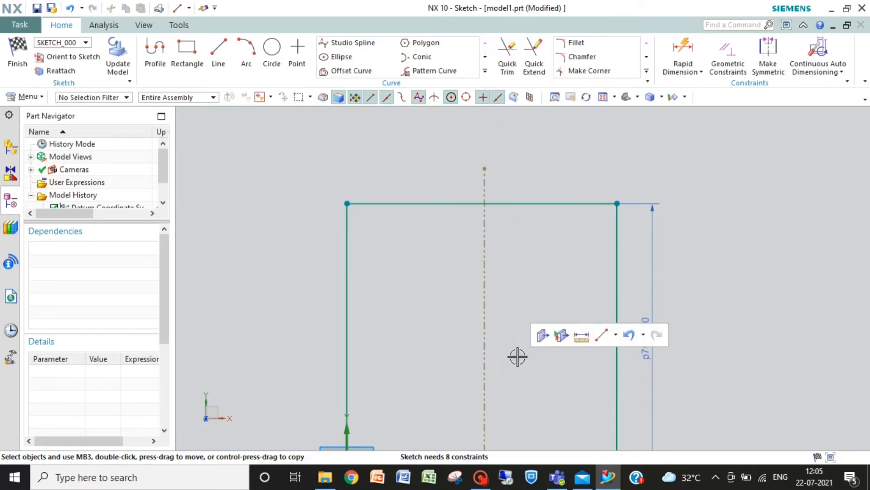
# Step: Dimension the vertical reference line horizontally from the sketch origin and set the distance to 50 mm
pyautogui.click(571, 97)
pyautogui.moveTo(570, 306); pyautogui.dragTo(575, 249)
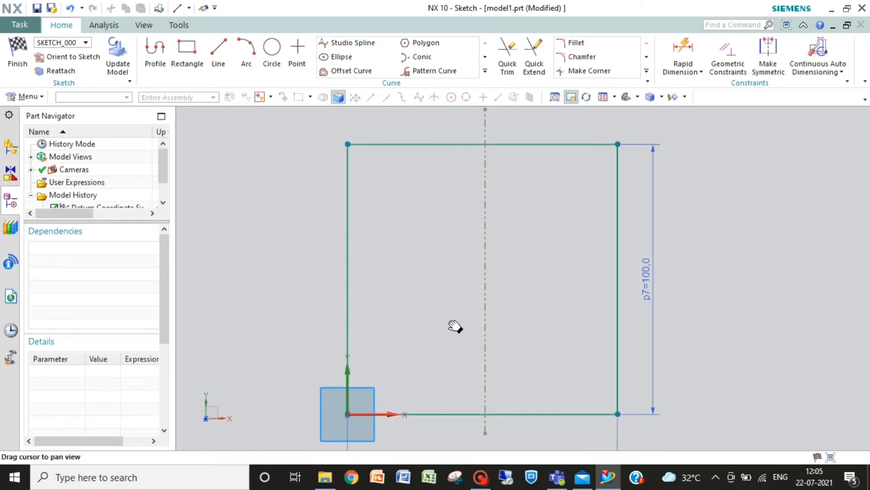
pyautogui.press('Escape')
pyautogui.press('Escape')
pyautogui.press('Escape')
pyautogui.press('Escape')
pyautogui.click(484, 324)
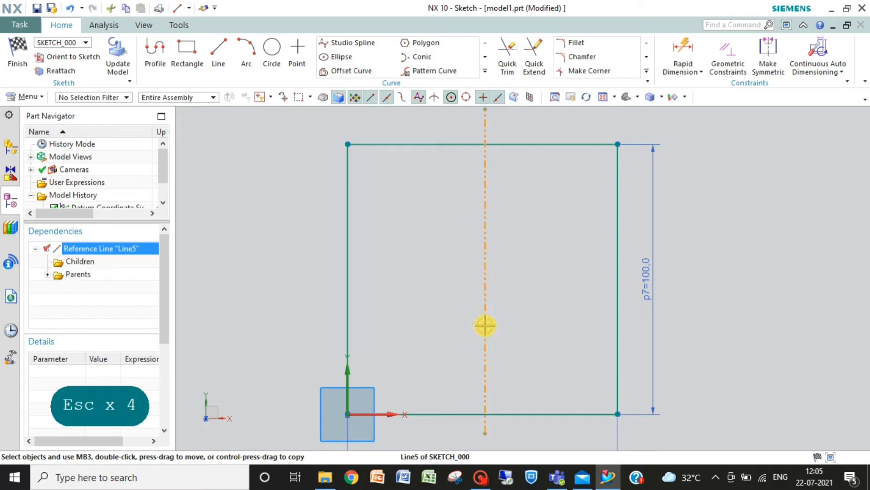
pyautogui.click(686, 45)
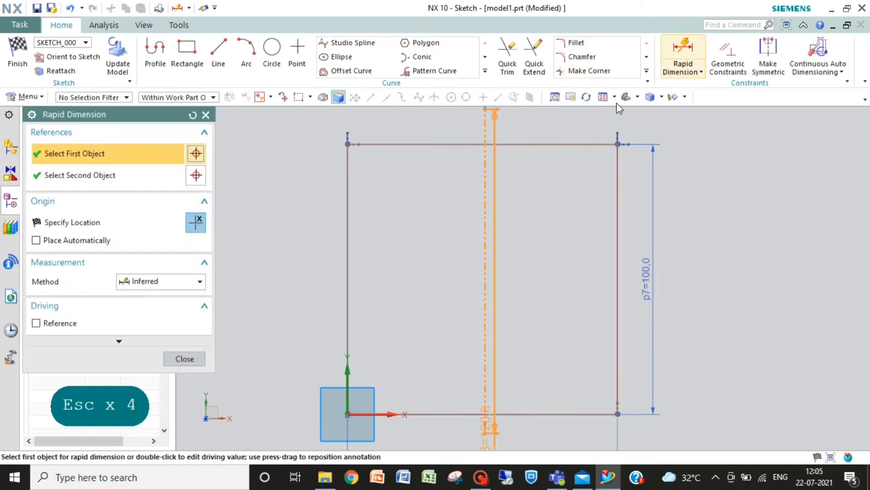
pyautogui.click(346, 413)
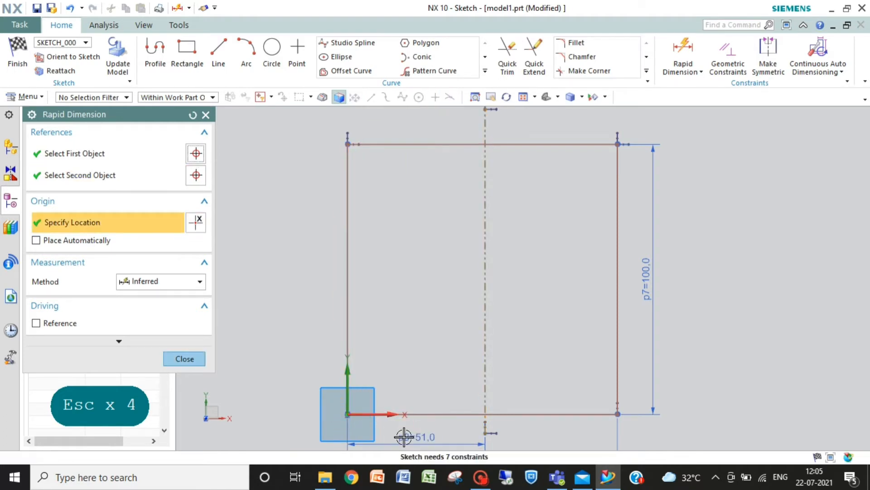
pyautogui.click(404, 437)
pyautogui.write('50')
pyautogui.press('Return')
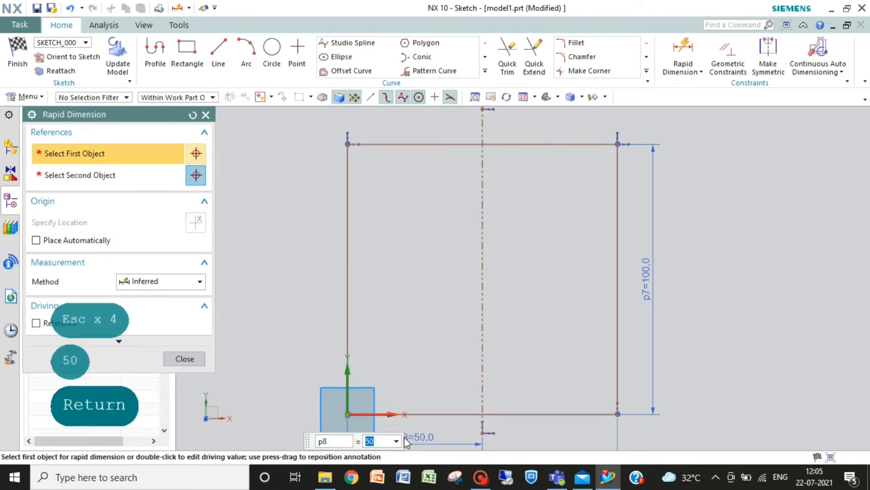
pyautogui.click(190, 359)
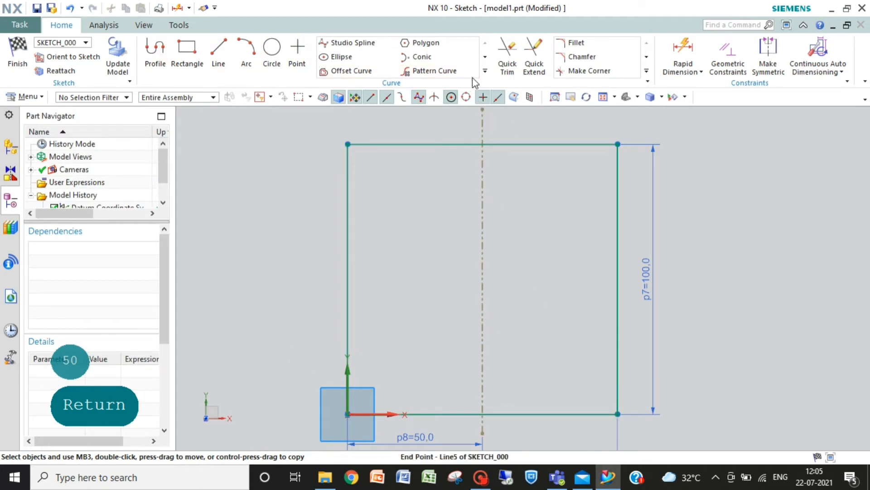
# Step: Draw two circles about 10 mm in diameter, one above the other, between the square's left edge and the reference line
pyautogui.click(273, 48)
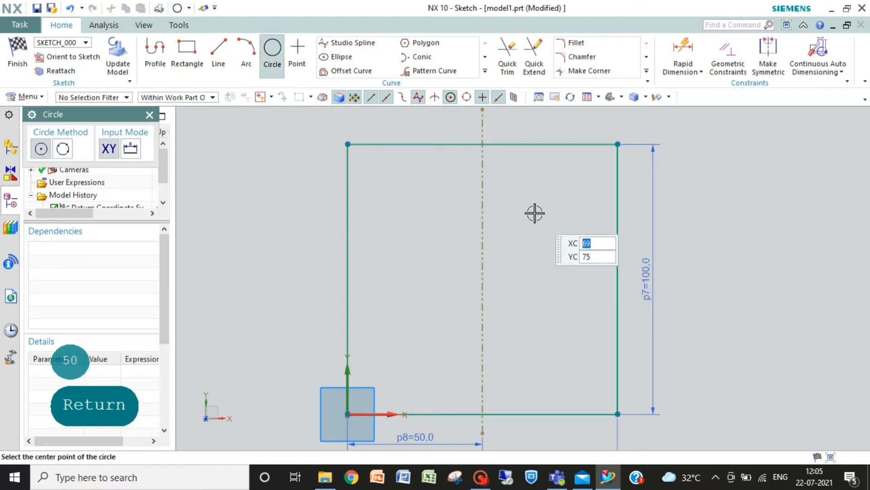
pyautogui.click(407, 222)
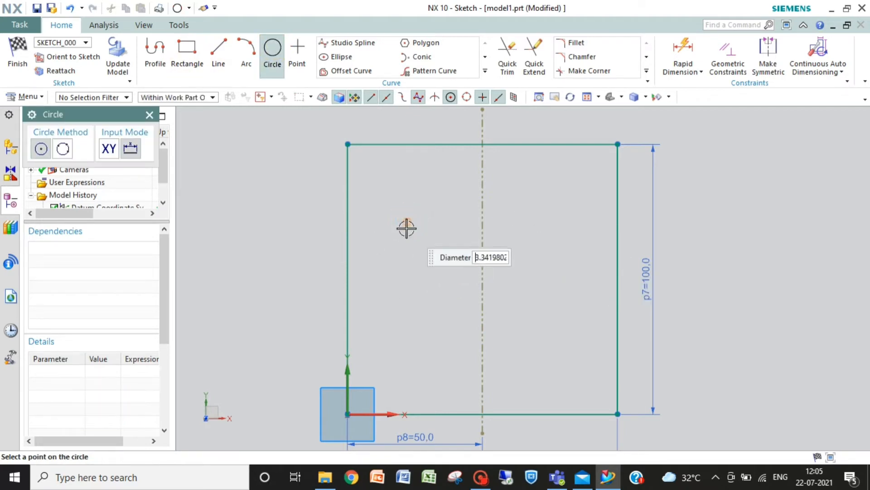
pyautogui.click(412, 235)
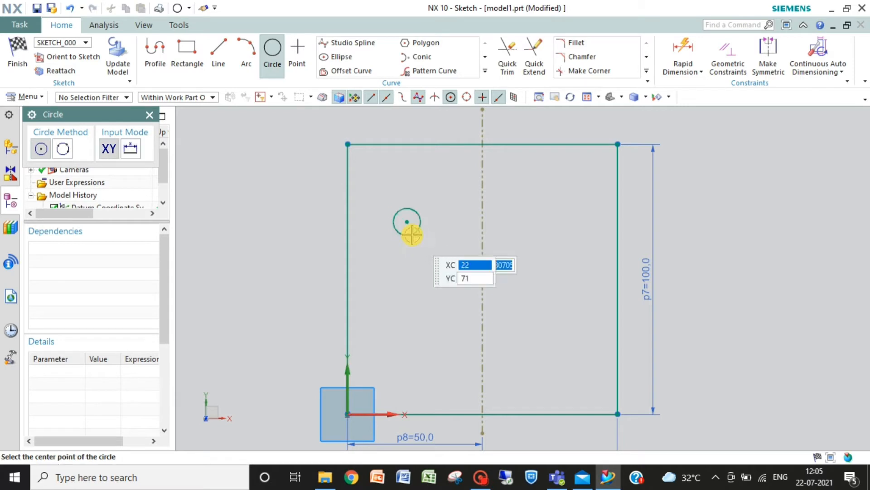
pyautogui.click(408, 328)
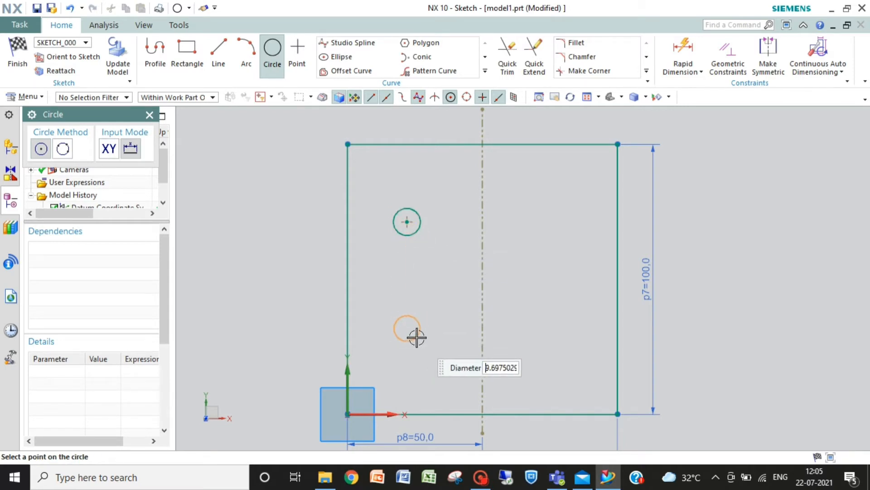
pyautogui.click(416, 337)
pyautogui.press('Escape')
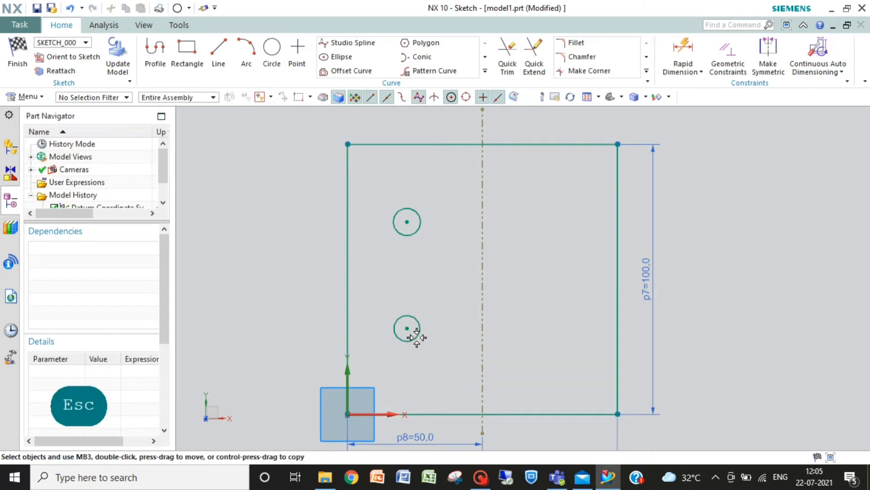
# Step: Draw a near-vertical line about 39 mm long joining the left sides of the upper and lower circles
pyautogui.click(219, 56)
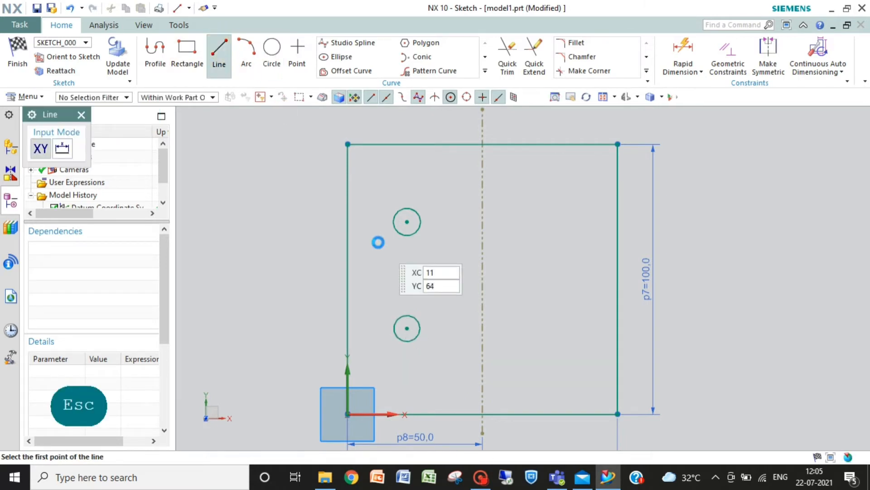
pyautogui.click(406, 222)
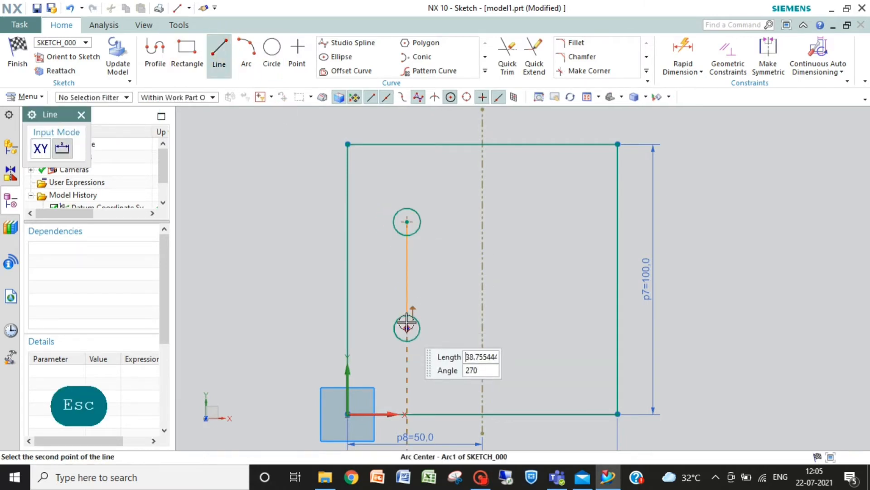
pyautogui.press('Escape')
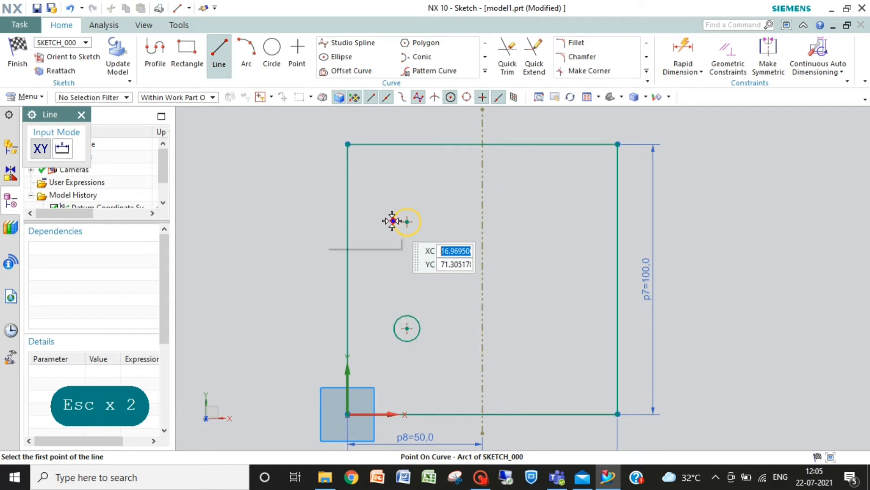
pyautogui.click(393, 221)
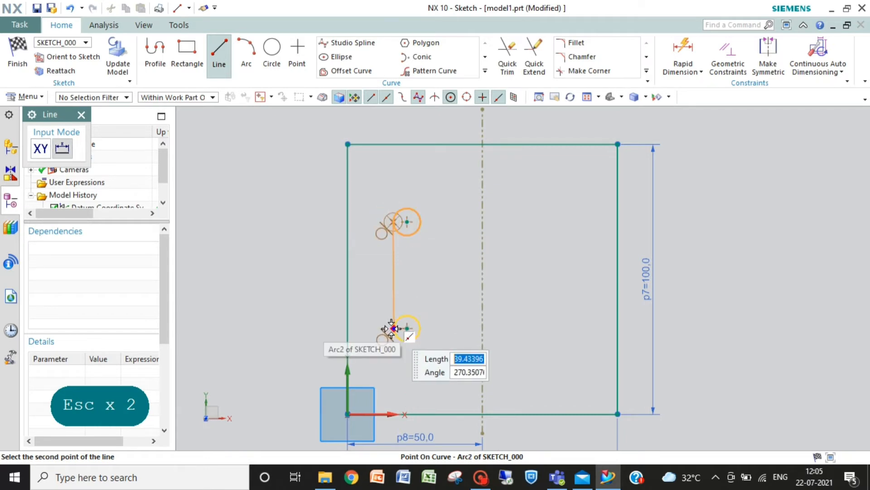
pyautogui.click(391, 328)
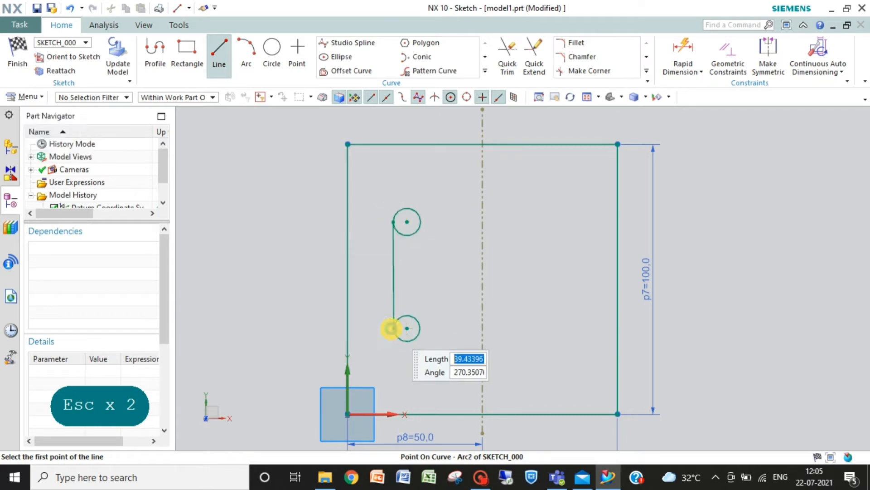
# Step: Draw a second line joining the right sides of the lower and upper circles, and finish line drawing
pyautogui.click(417, 328)
pyautogui.press('Escape')
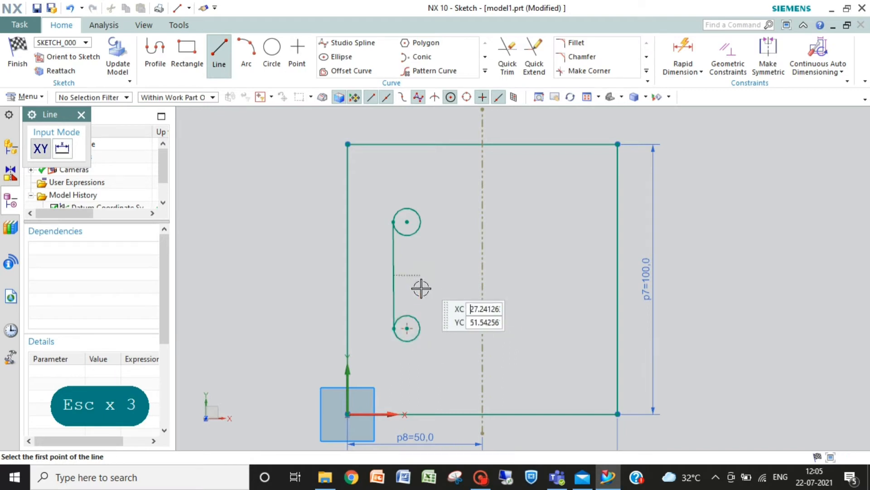
pyautogui.click(420, 331)
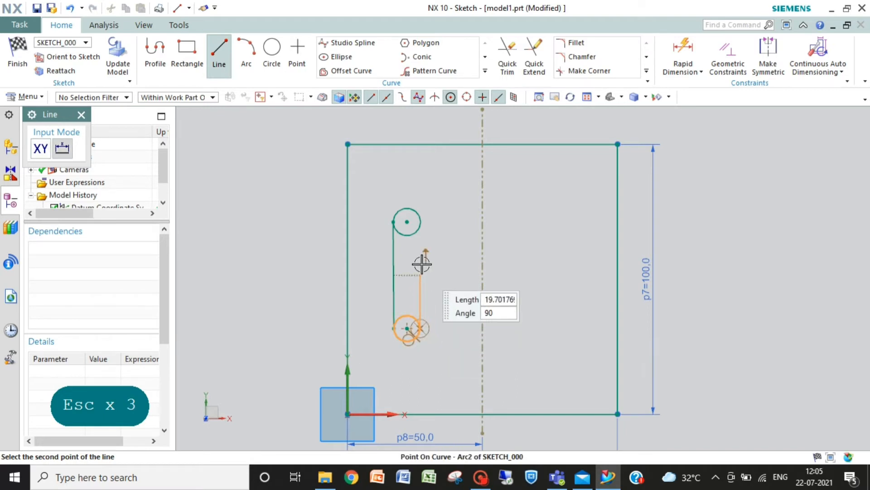
pyautogui.click(420, 223)
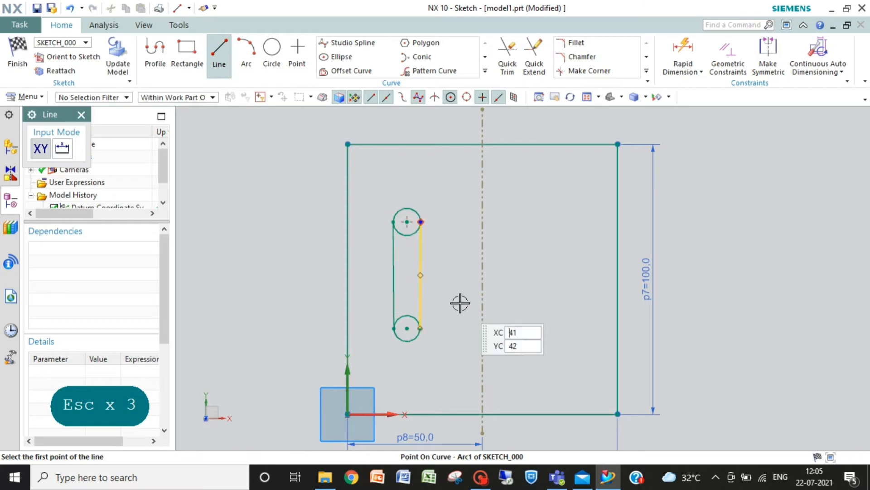
pyautogui.press('Escape')
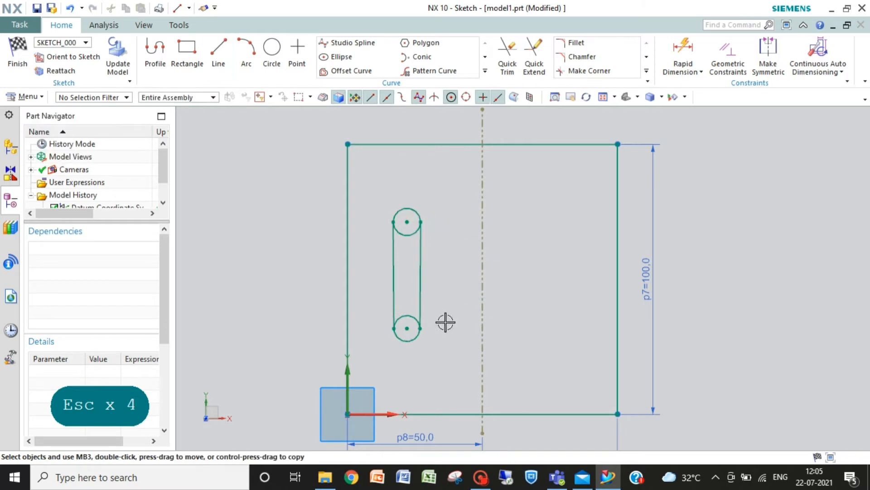
# Step: Start applying geometric constraints, with the selections reset and Automatic Selection Progression enabled
pyautogui.click(726, 68)
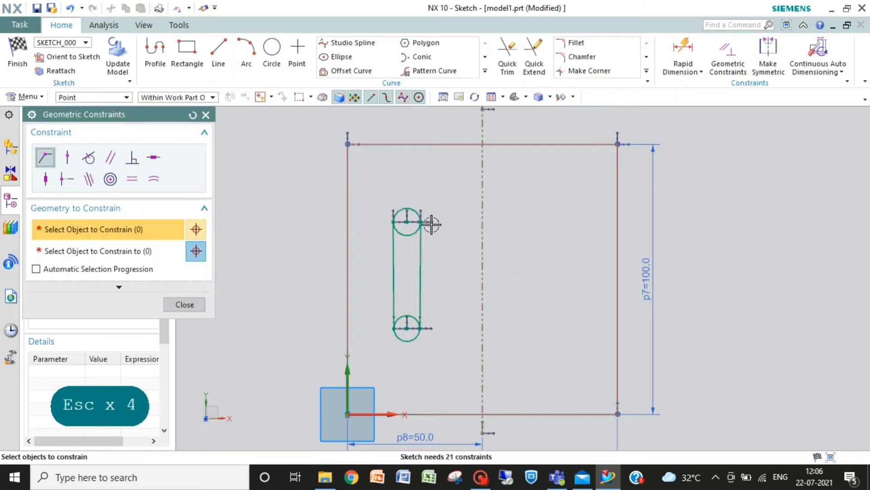
pyautogui.click(88, 158)
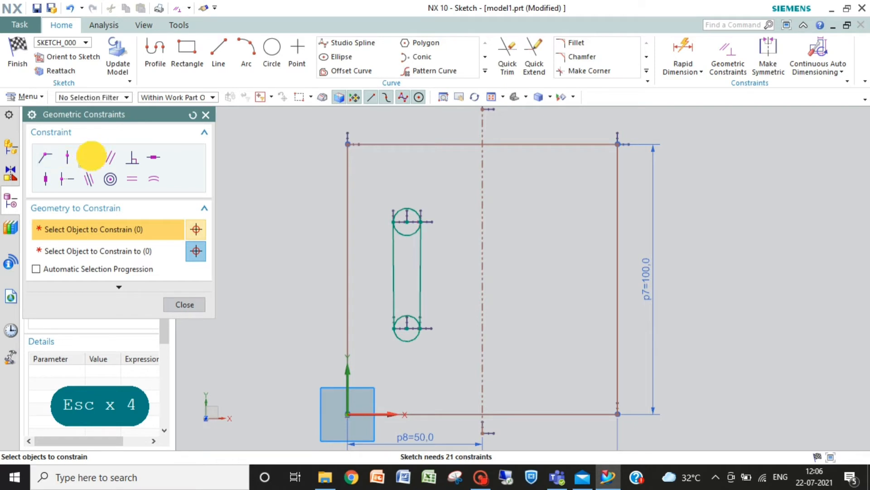
pyautogui.click(421, 263)
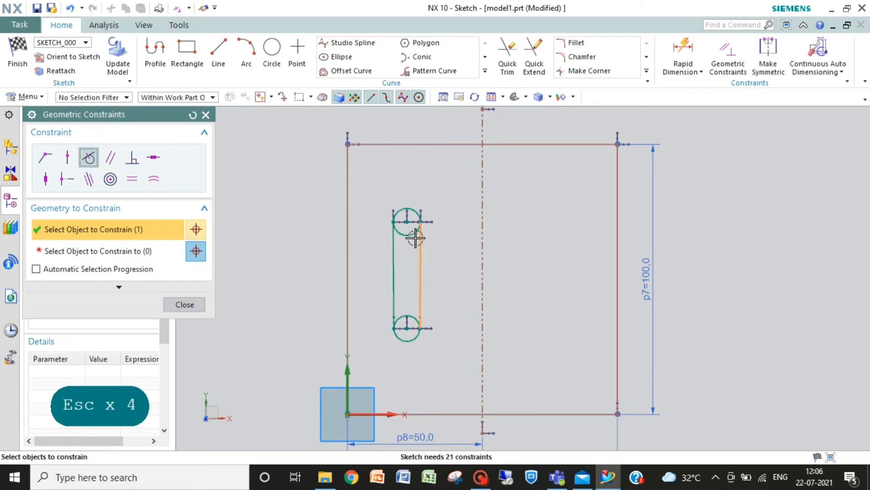
pyautogui.click(413, 234)
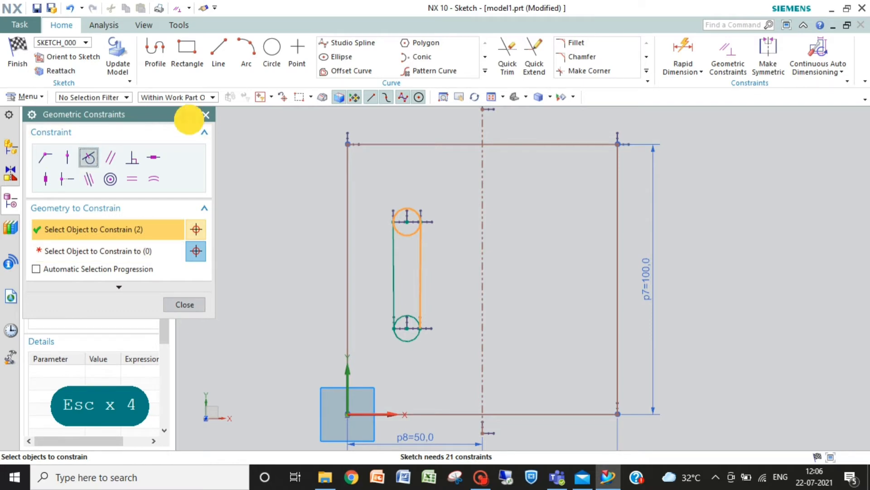
pyautogui.click(191, 116)
pyautogui.click(36, 269)
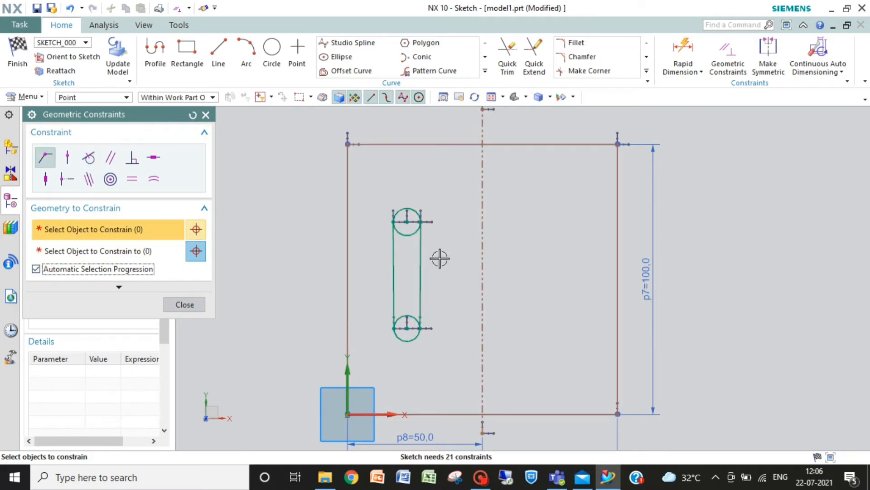
pyautogui.click(420, 253)
pyautogui.click(408, 223)
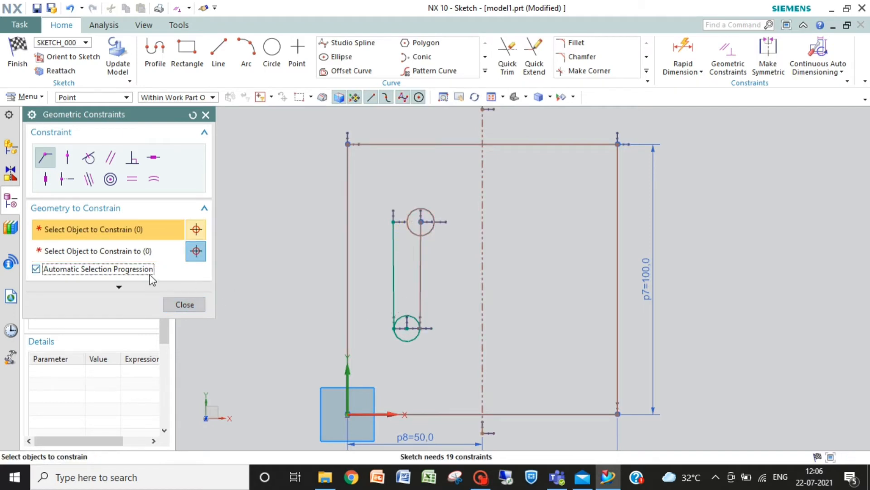
pyautogui.hotkey('ctrl', 'z')
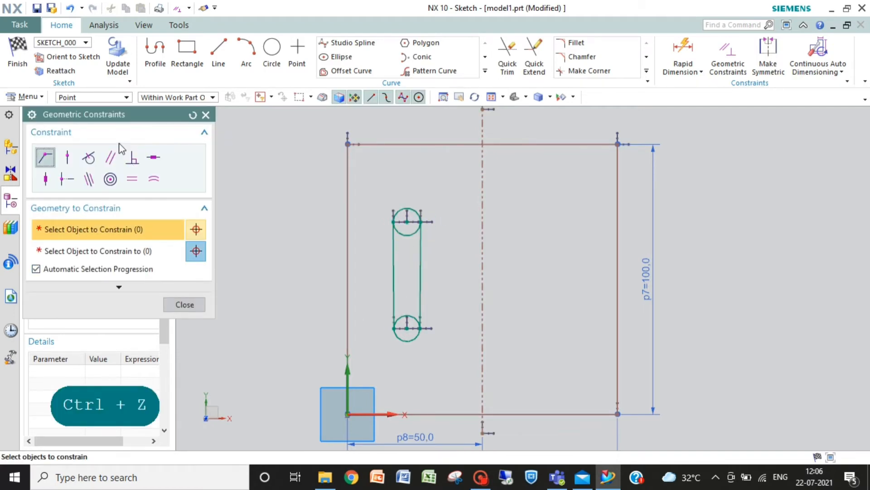
# Step: Make the slot's right line tangent to both the upper and the lower circle
pyautogui.click(90, 159)
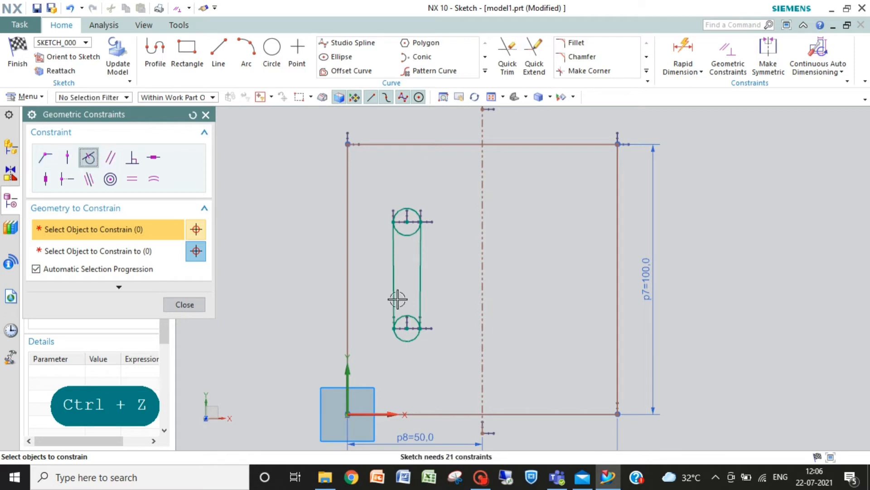
pyautogui.click(421, 271)
pyautogui.click(411, 246)
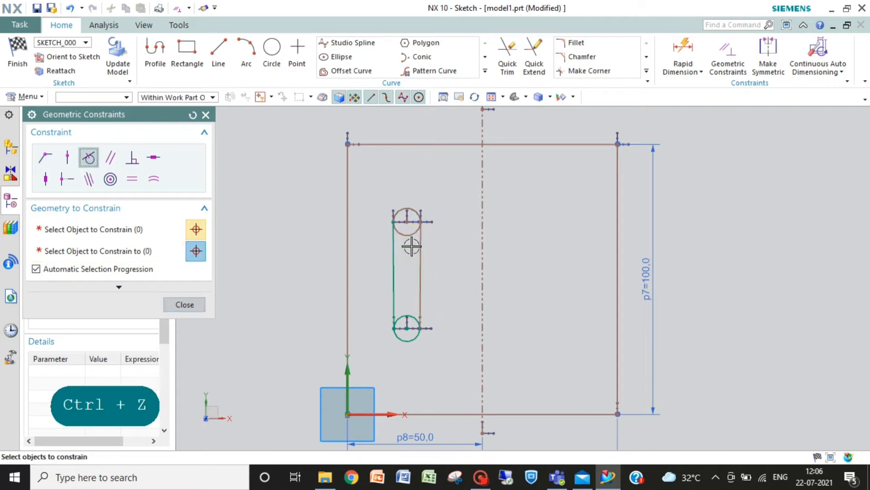
pyautogui.click(424, 288)
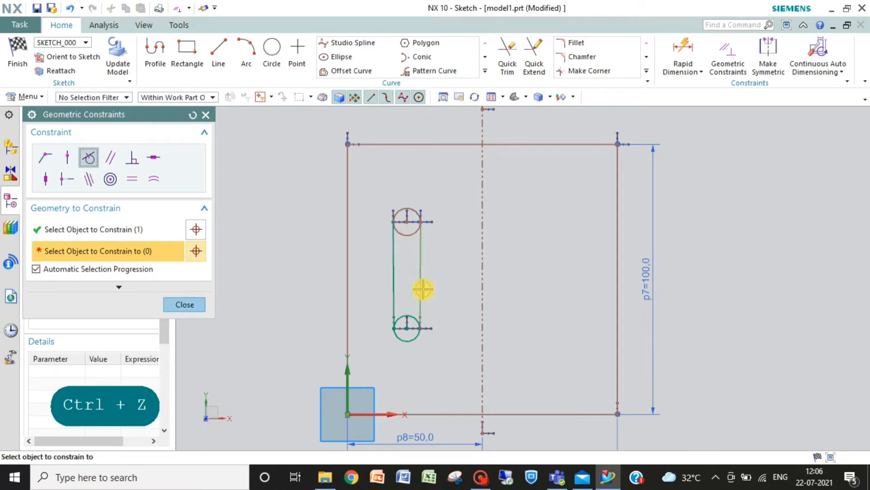
pyautogui.click(413, 341)
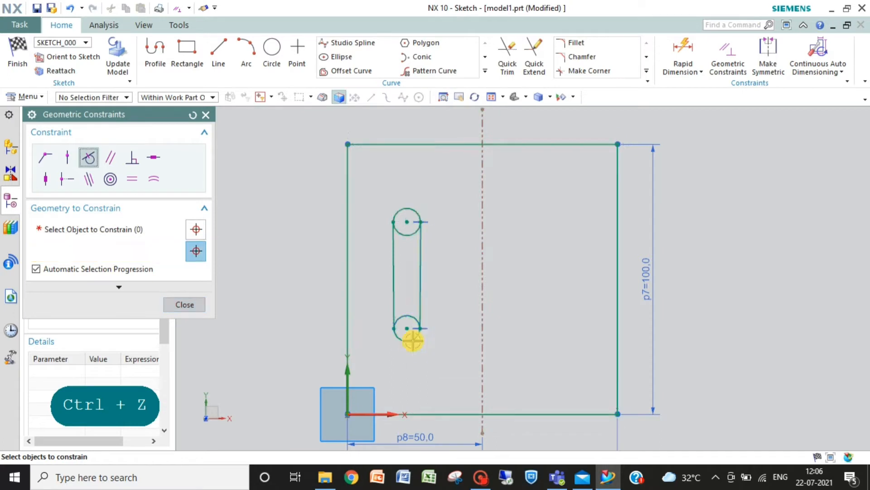
# Step: Make the slot's left line tangent to both the lower and the upper circle, and finish constraining
pyautogui.click(393, 288)
pyautogui.click(402, 317)
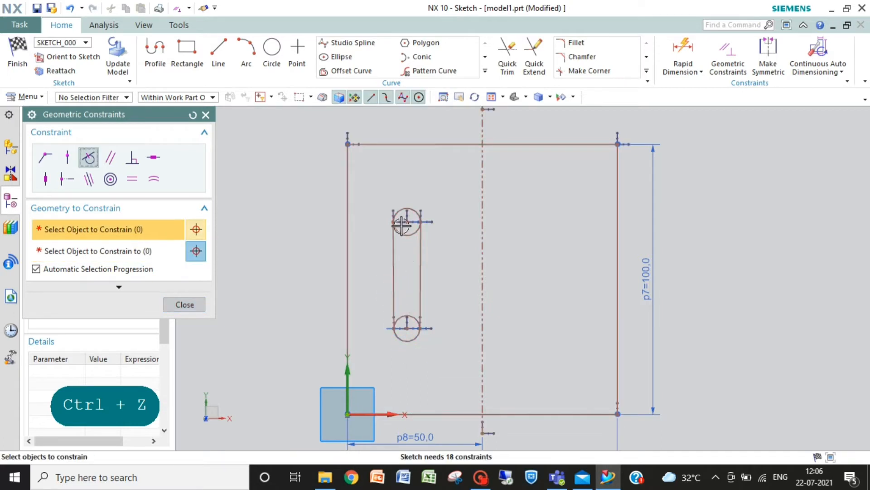
pyautogui.click(397, 240)
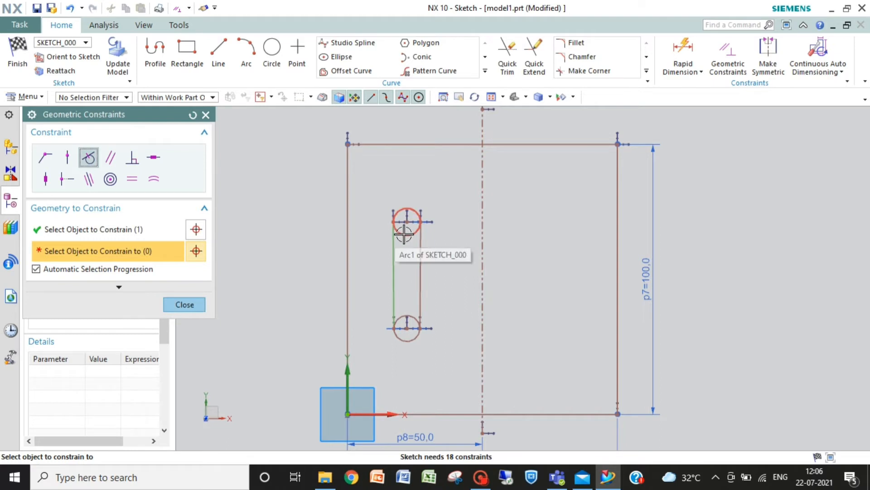
pyautogui.click(404, 234)
pyautogui.click(184, 304)
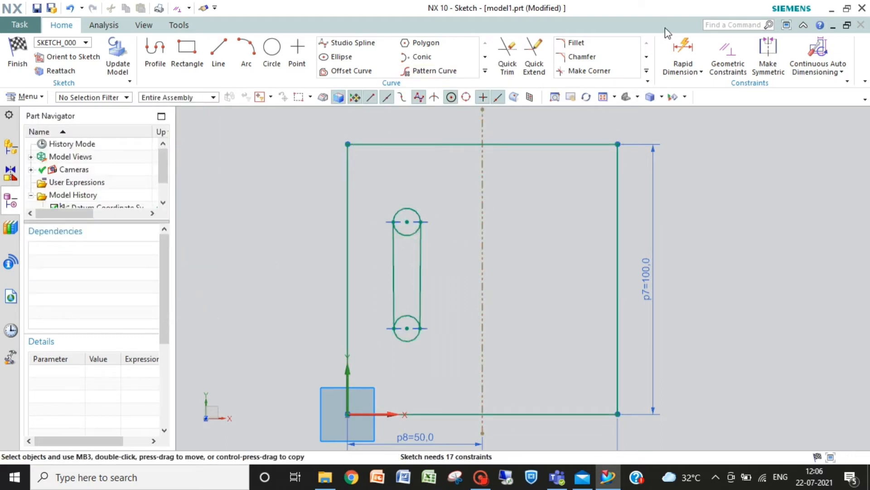
# Step: Dimension the slot's upper circle with a diameter of 15 and finish dimensioning
pyautogui.click(683, 49)
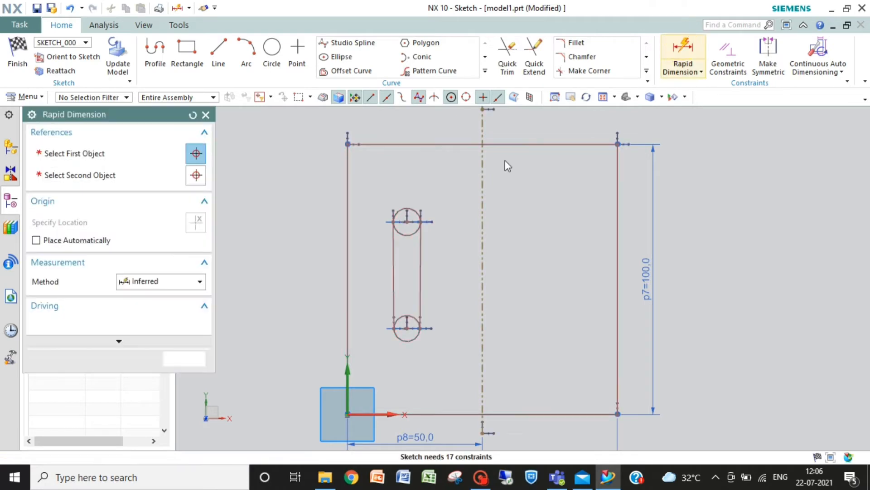
pyautogui.click(403, 209)
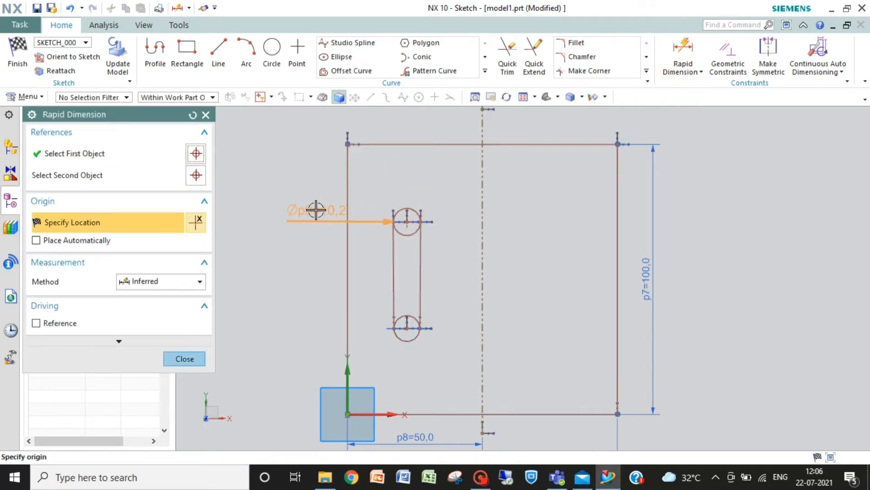
pyautogui.click(309, 210)
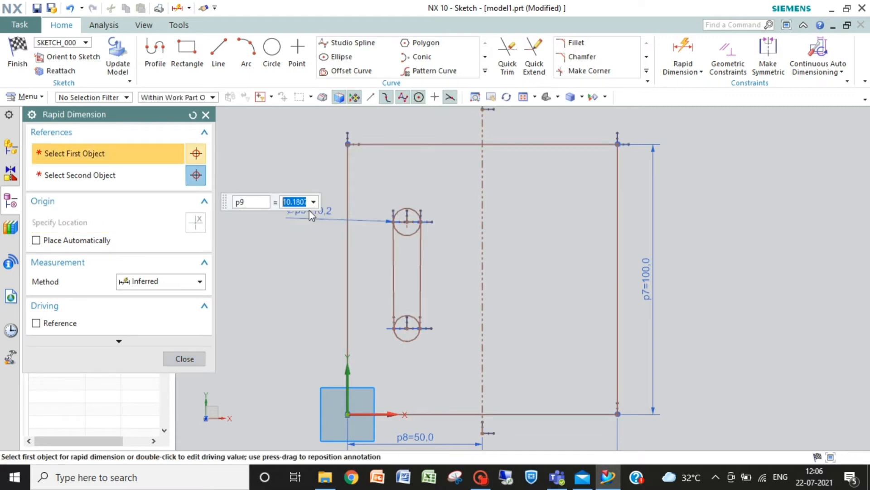
pyautogui.write('15')
pyautogui.press('Return')
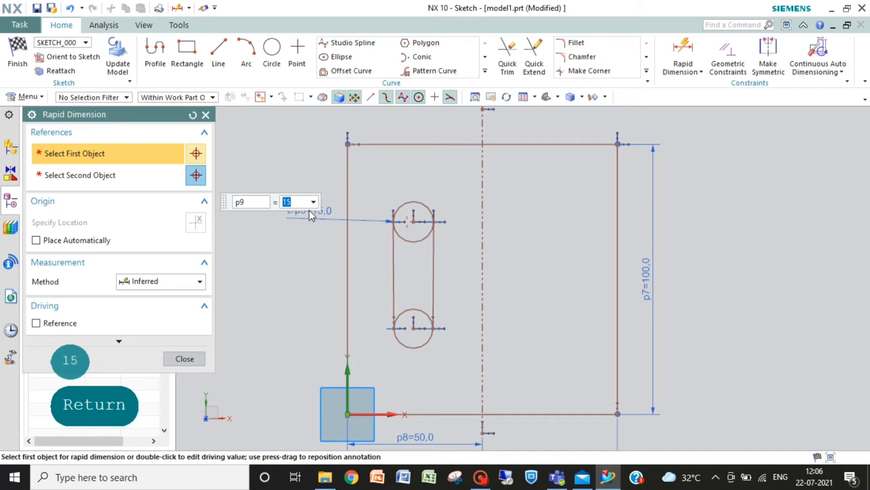
pyautogui.press('Escape')
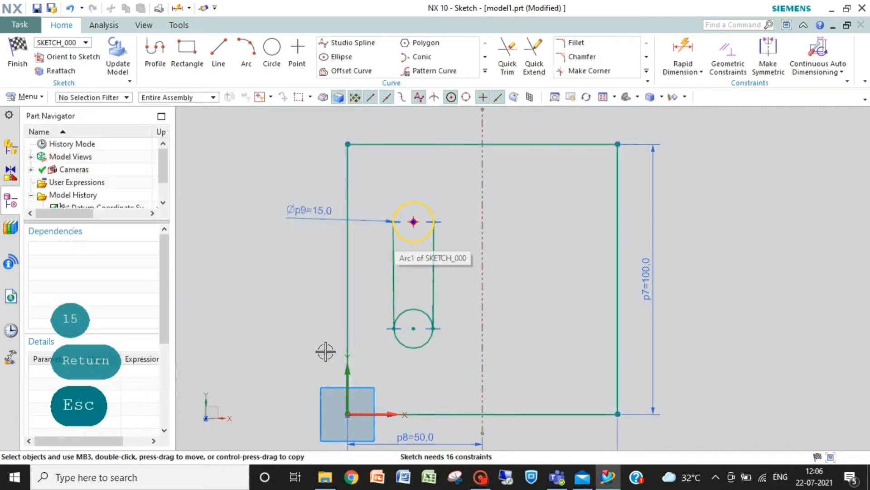
# Step: Trim away the upper circle's lower half between the slot lines, then try trimming the lower circle and undo that trim
pyautogui.click(509, 56)
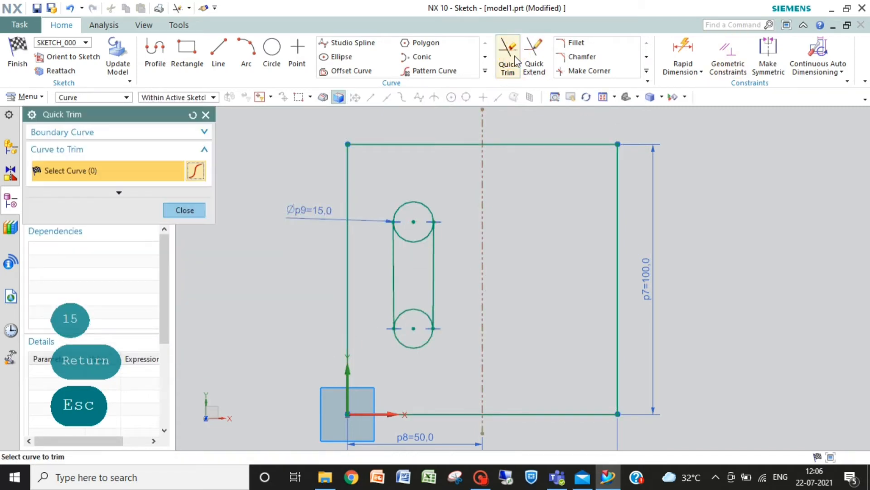
pyautogui.click(415, 241)
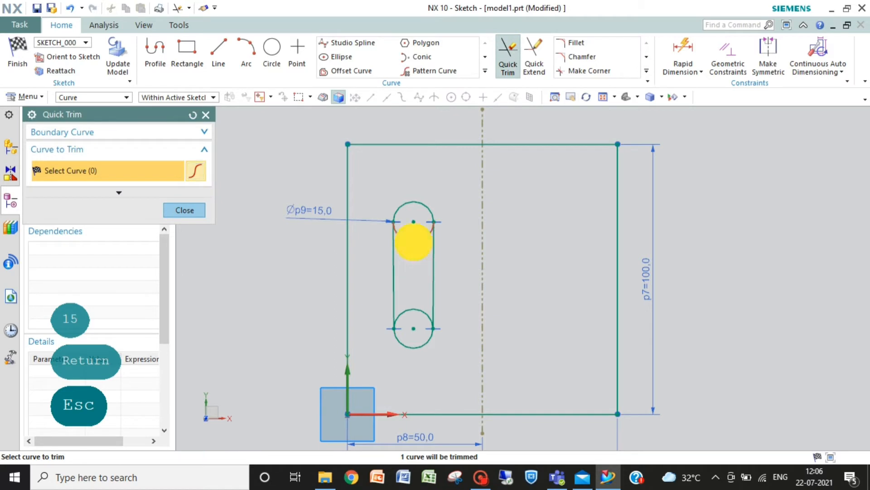
pyautogui.click(412, 313)
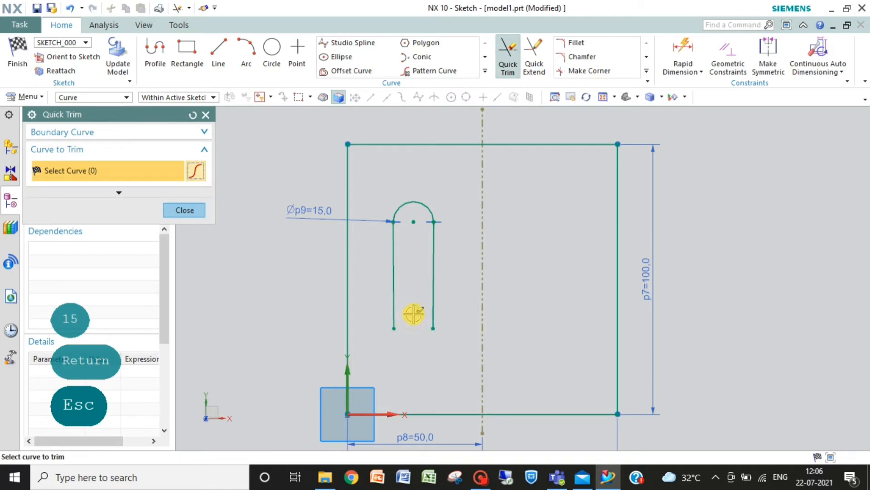
pyautogui.hotkey('ctrl', 'z')
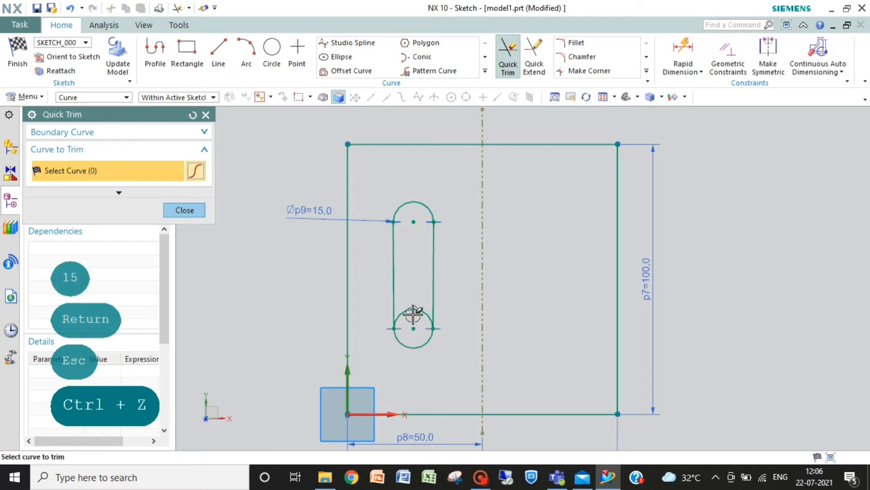
pyautogui.click(206, 115)
# Step: Try to trim the lower circle's upper half again in a close-up view, and undo the attempt
pyautogui.click(555, 98)
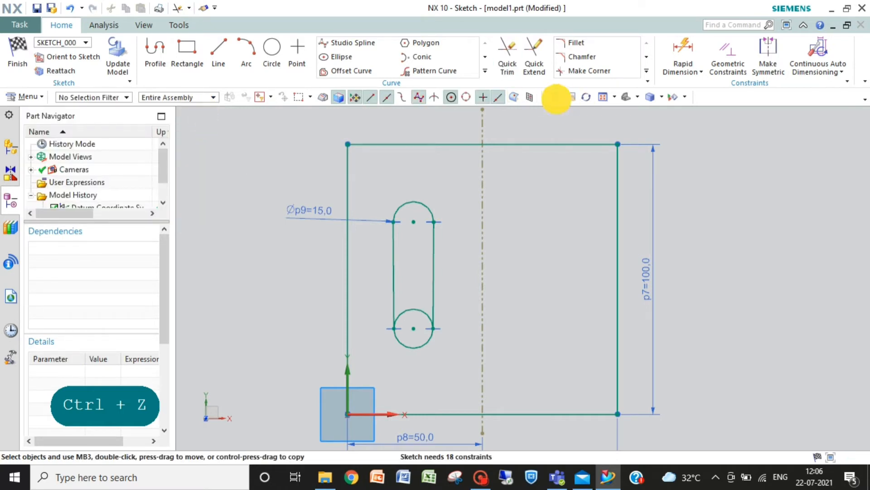
pyautogui.moveTo(382, 317); pyautogui.dragTo(443, 335)
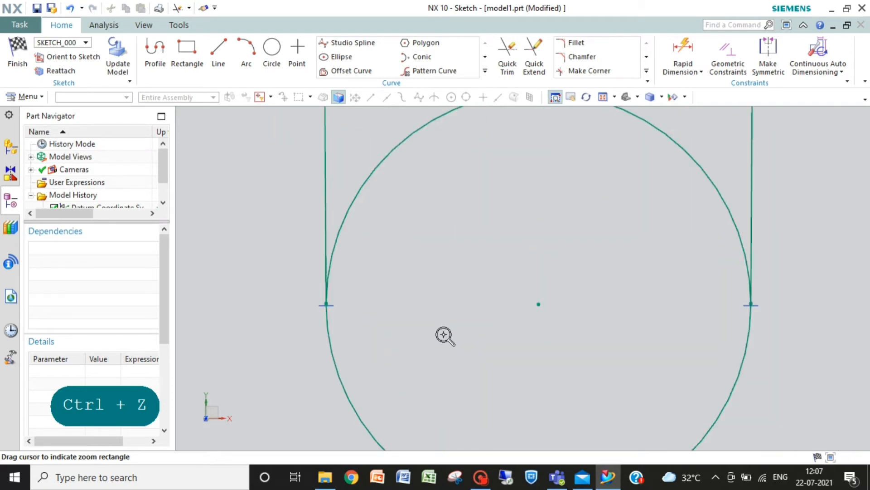
pyautogui.click(508, 56)
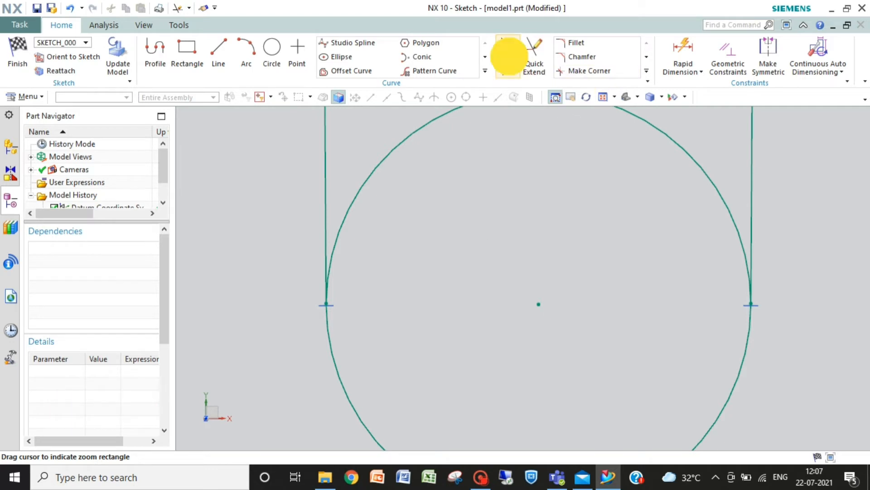
pyautogui.click(675, 140)
pyautogui.hotkey('ctrl', 'z')
pyautogui.hotkey('ctrl', 'z')
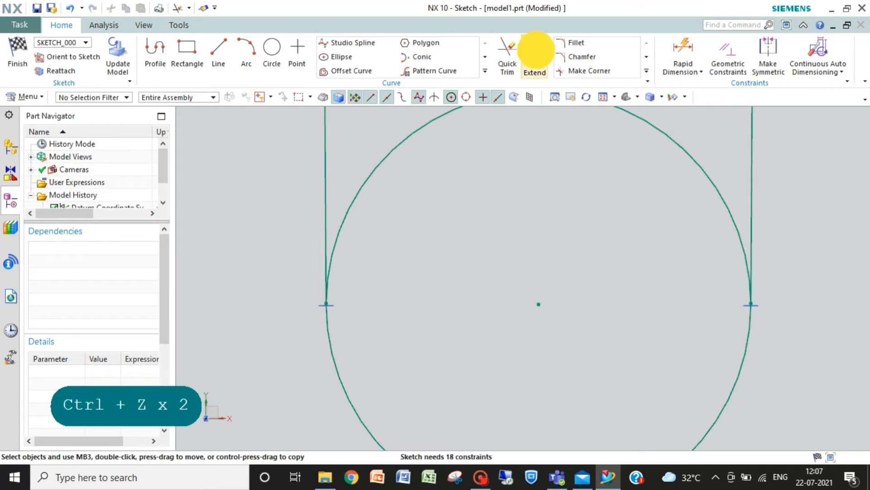
# Step: Extend the lower ends of the slot's right and left lines to the lower circle with Quick Extend
pyautogui.click(534, 58)
pyautogui.click(754, 200)
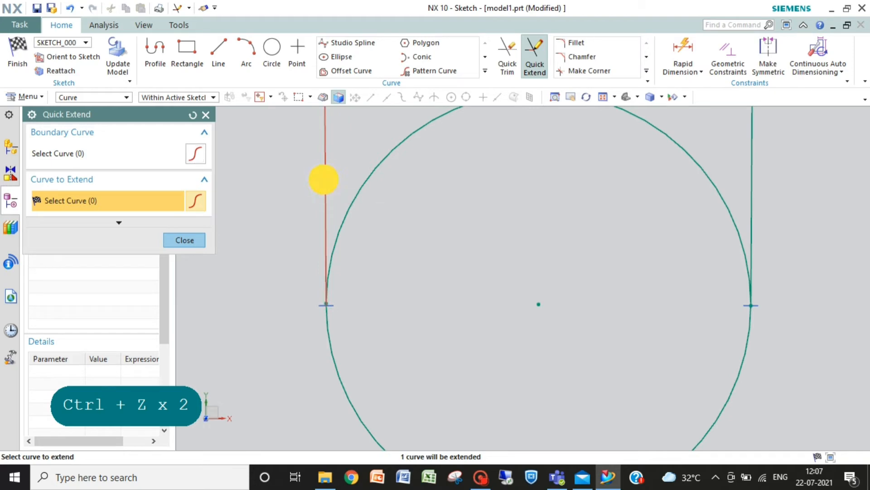
pyautogui.click(324, 179)
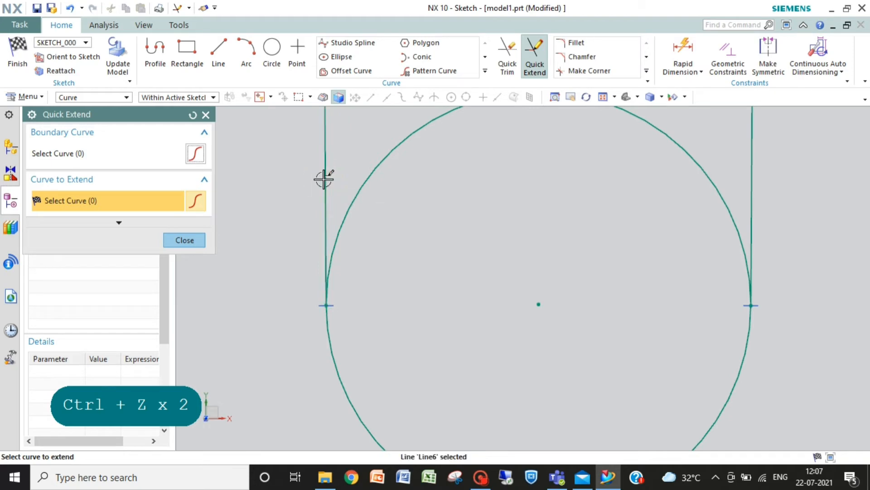
# Step: Trim away the lower circle's upper half between the slot lines and finish trimming
pyautogui.click(507, 57)
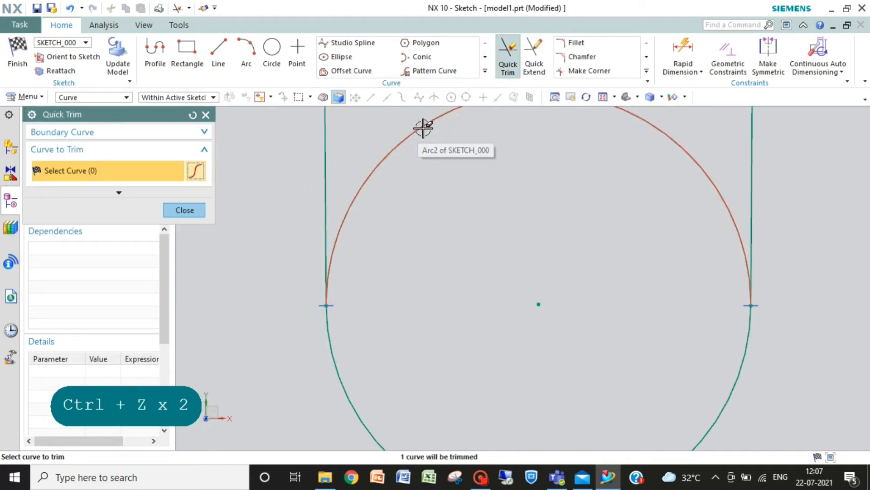
pyautogui.click(423, 128)
pyautogui.click(186, 212)
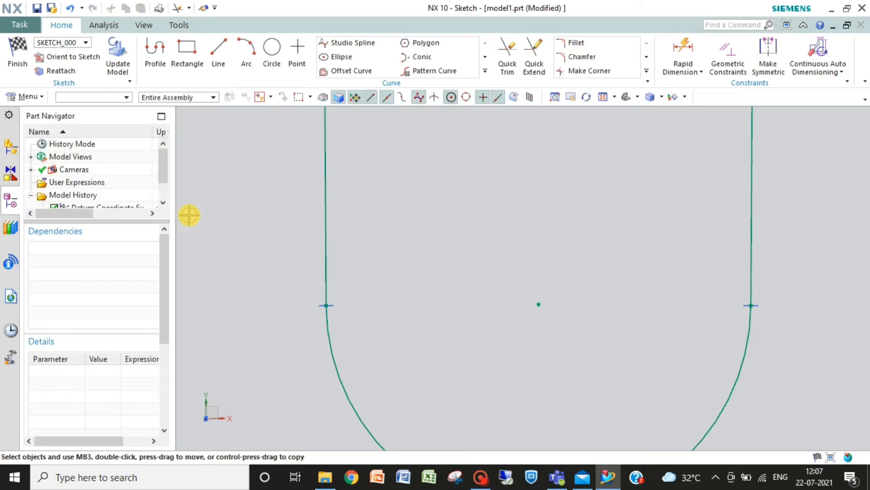
# Step: Dimension the center of the slot's lower arc at a horizontal distance of 25 from the square's lower-left corner
pyautogui.click(603, 98)
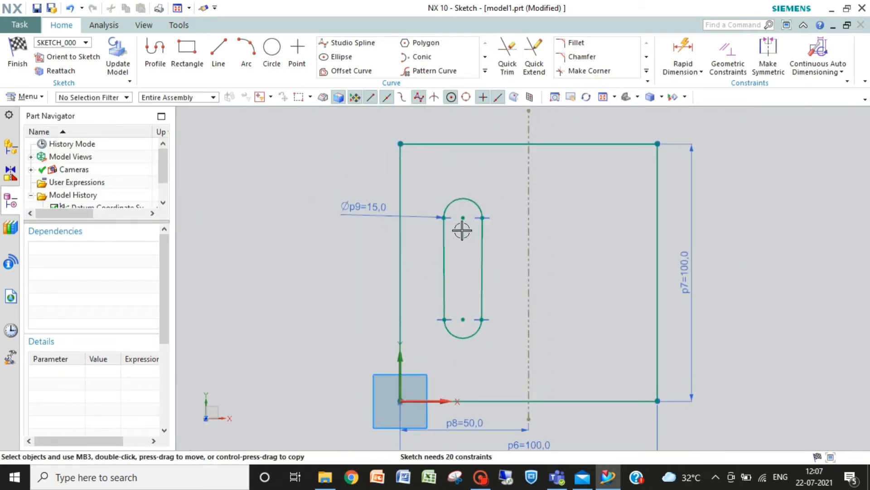
pyautogui.click(683, 51)
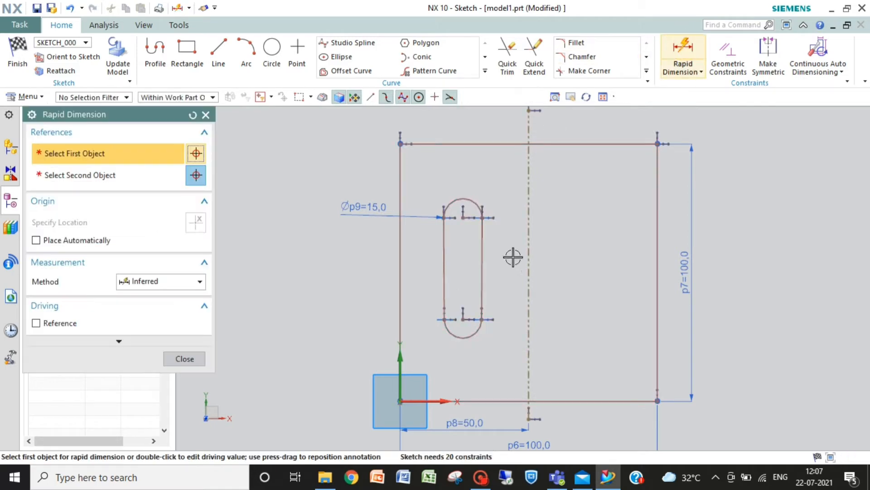
pyautogui.click(463, 321)
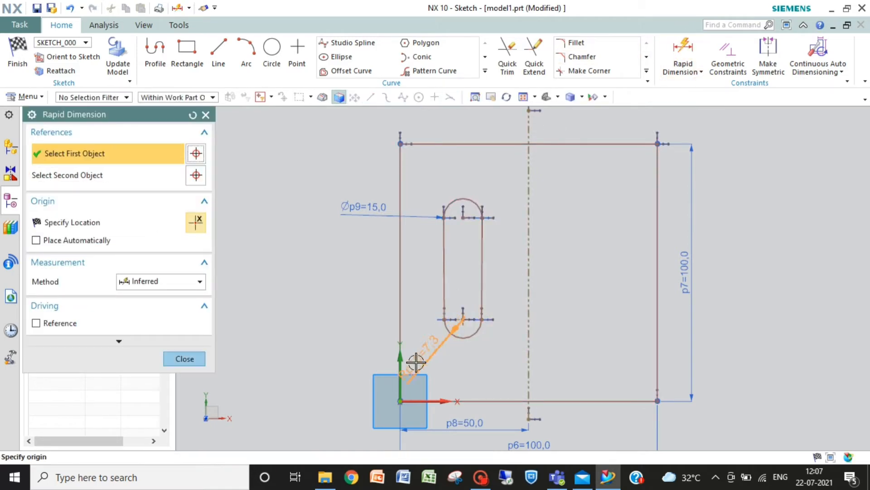
pyautogui.click(399, 399)
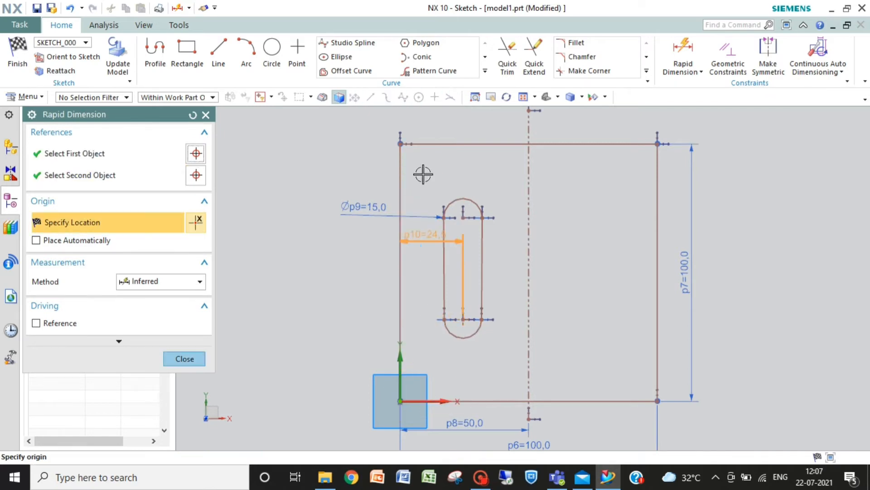
pyautogui.click(429, 123)
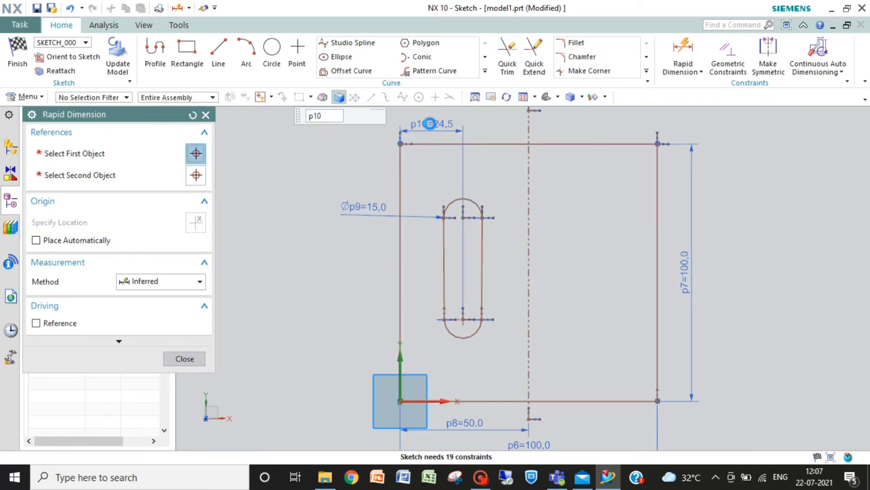
pyautogui.write('1')
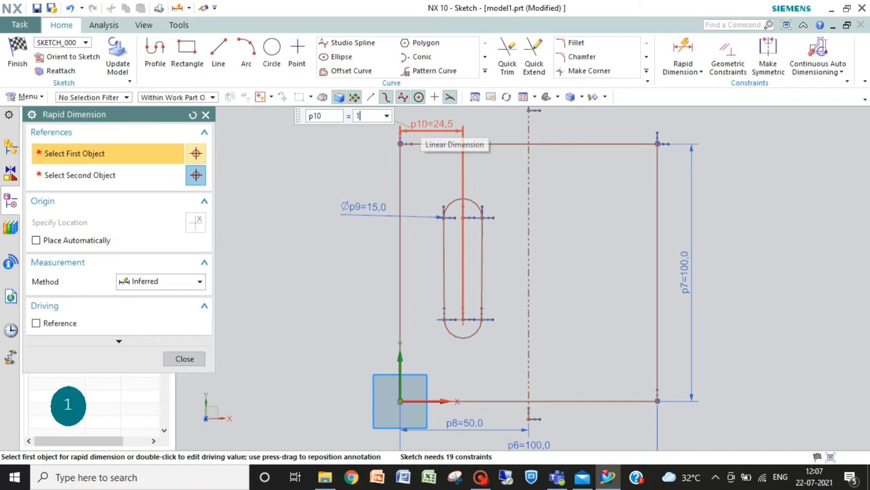
pyautogui.write('5')
pyautogui.press('Return')
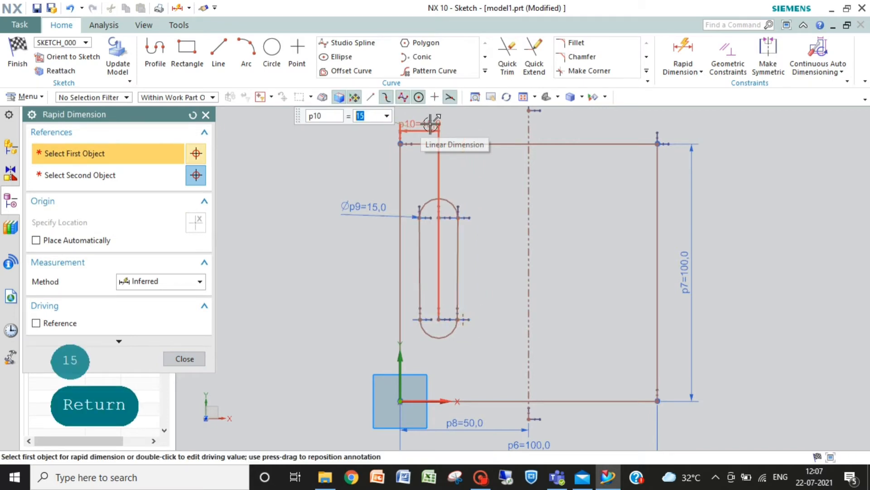
pyautogui.write('25')
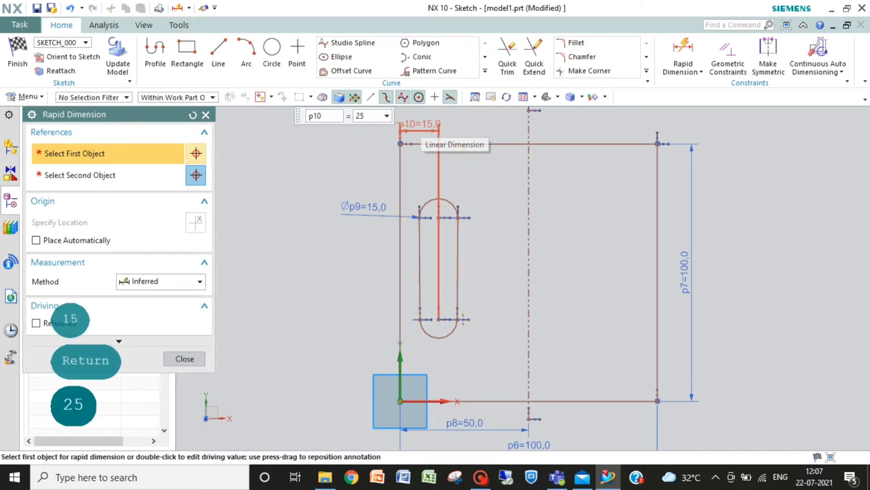
pyautogui.press('Return')
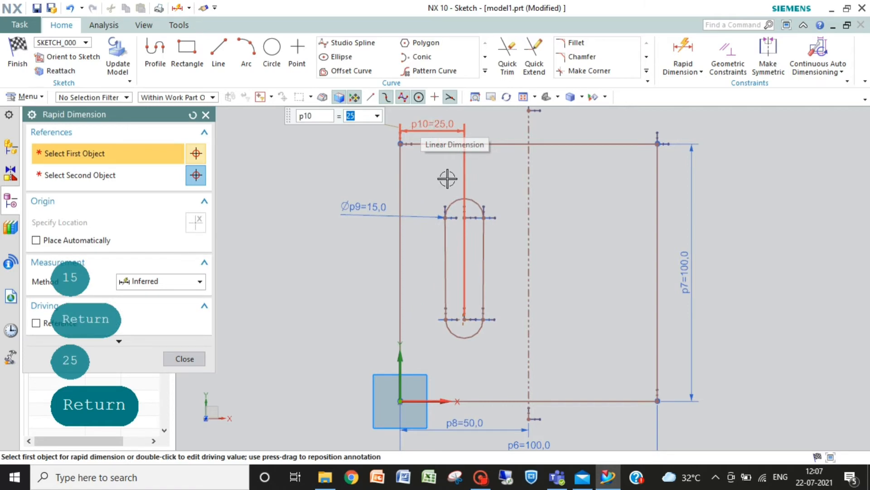
# Step: Dimension the center of the slot's lower arc at a height of 30 above the square's bottom line, and finish dimensioning
pyautogui.click(464, 317)
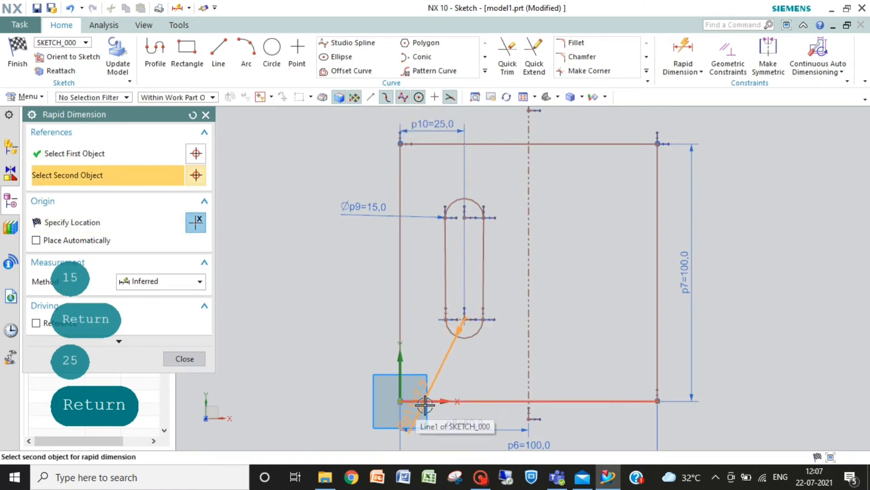
pyautogui.click(432, 399)
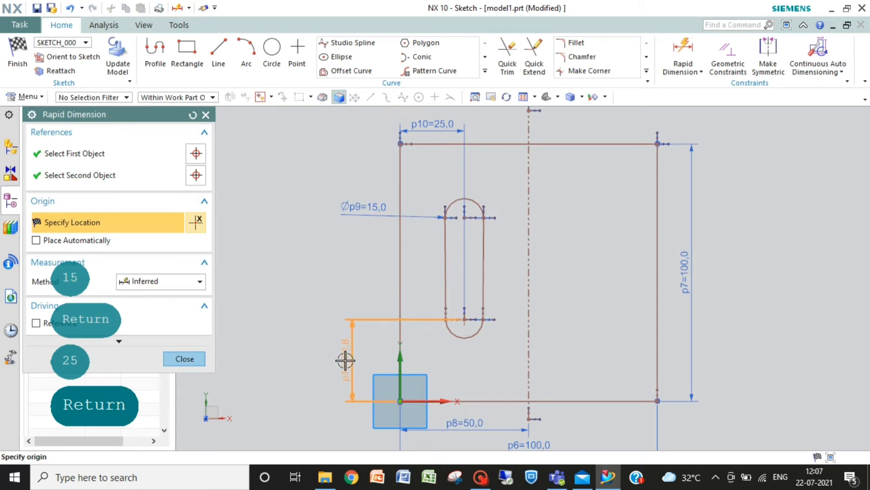
pyautogui.click(346, 361)
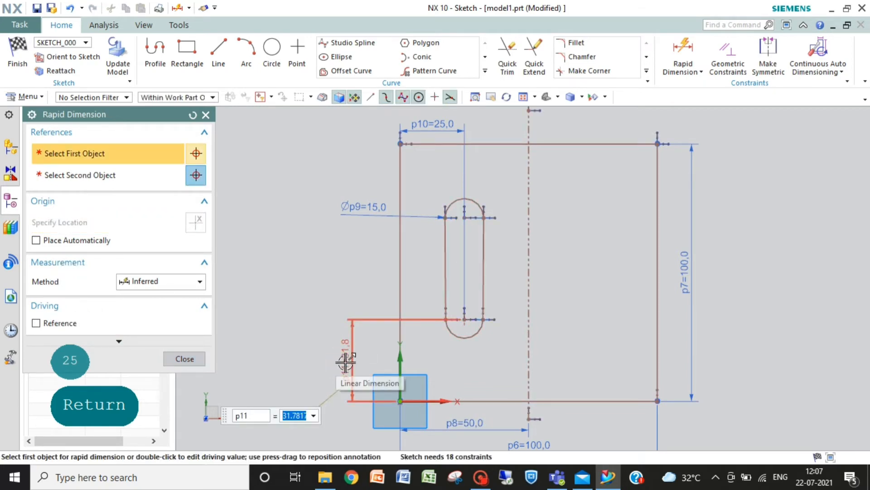
pyautogui.write('30')
pyautogui.press('Return')
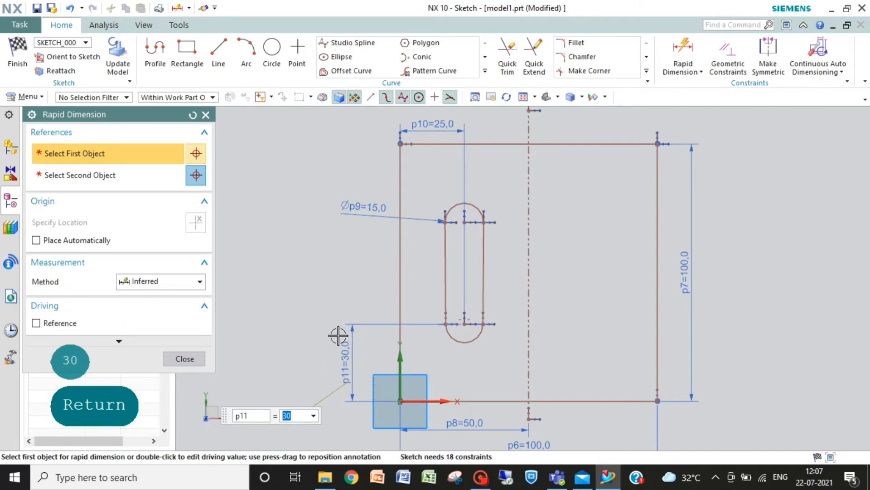
pyautogui.press('Escape')
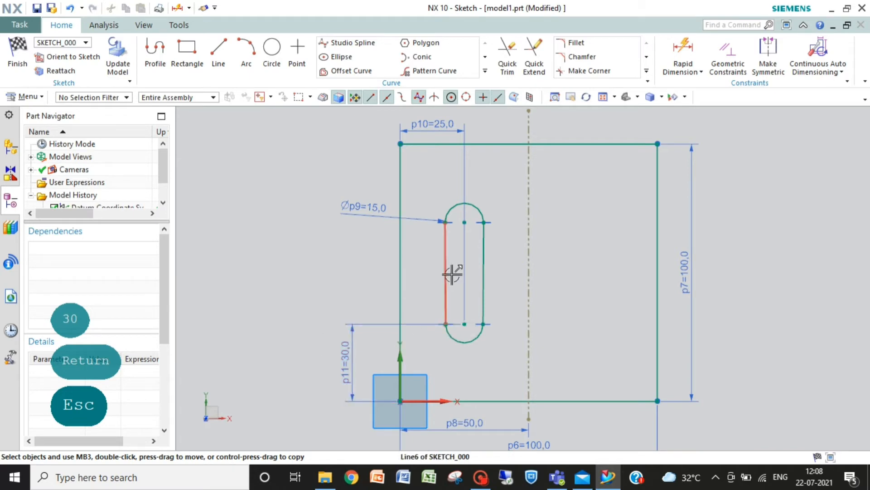
# Step: Mirror the complete slot about the square's vertical centerline with Mirror Curve
pyautogui.click(486, 73)
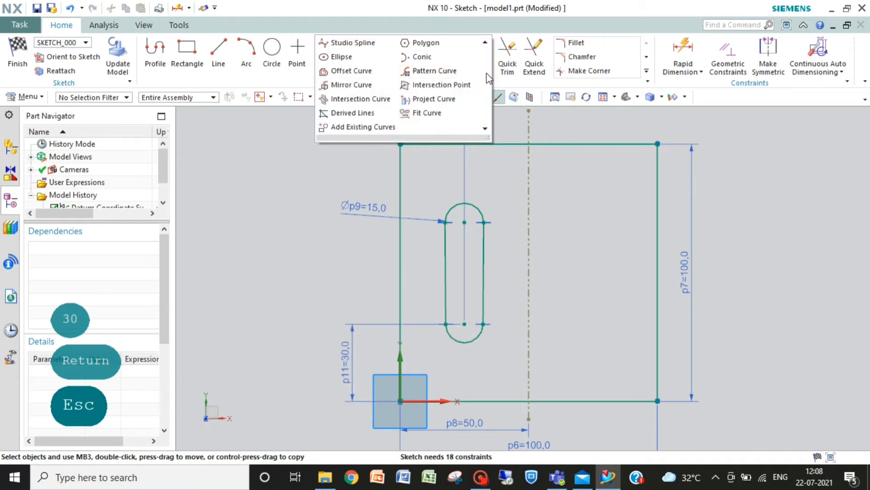
pyautogui.click(363, 85)
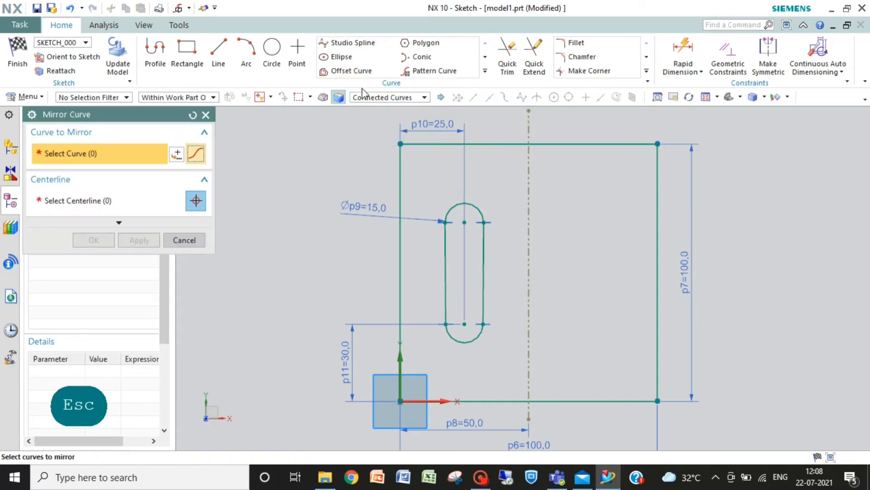
pyautogui.click(482, 236)
pyautogui.click(102, 201)
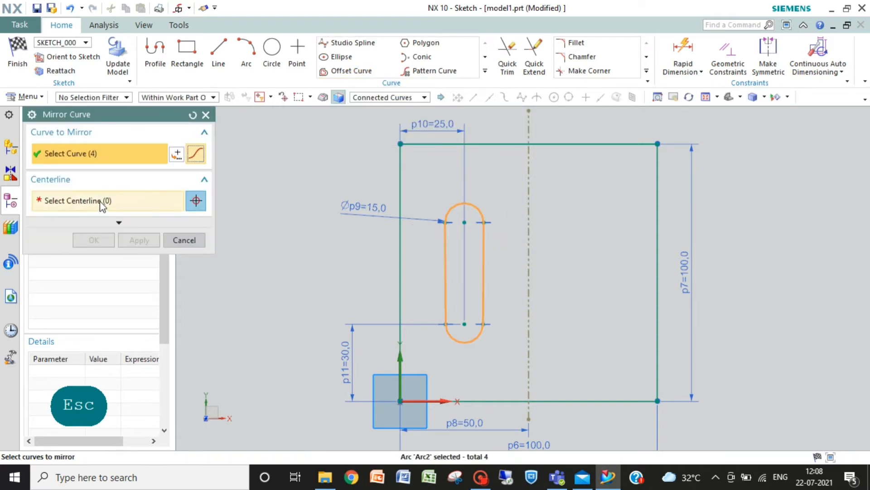
pyautogui.click(529, 245)
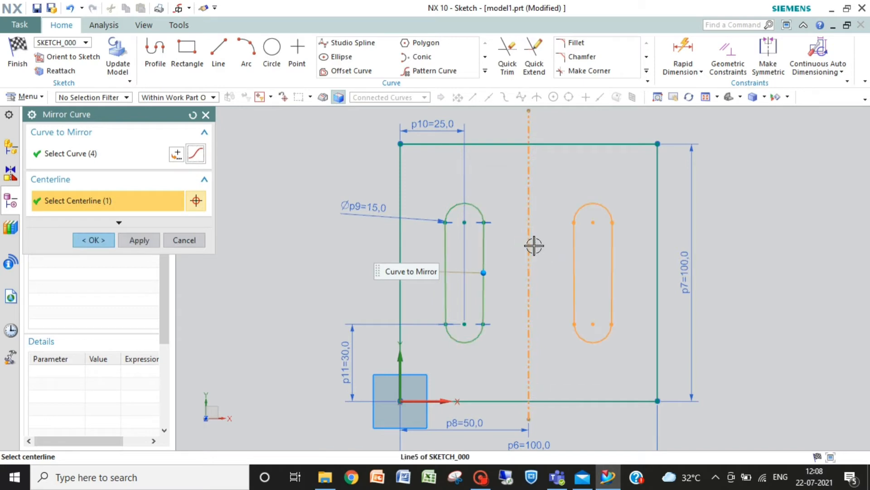
pyautogui.click(94, 240)
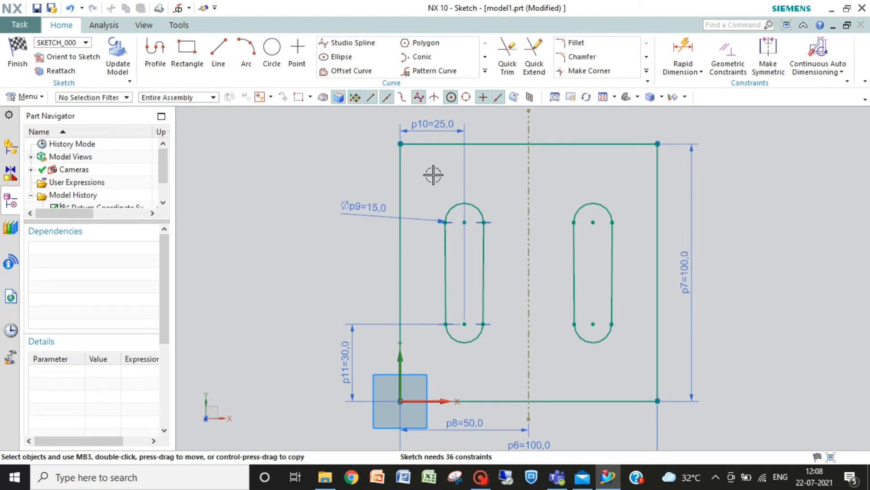
# Step: Fillet the square's upper-left corner freehand with a radius of about 16
pyautogui.click(577, 43)
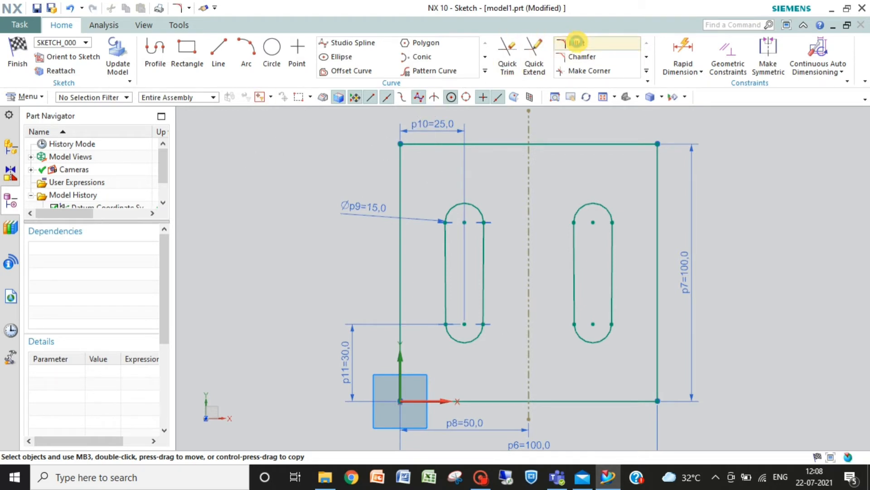
pyautogui.click(399, 166)
pyautogui.click(419, 144)
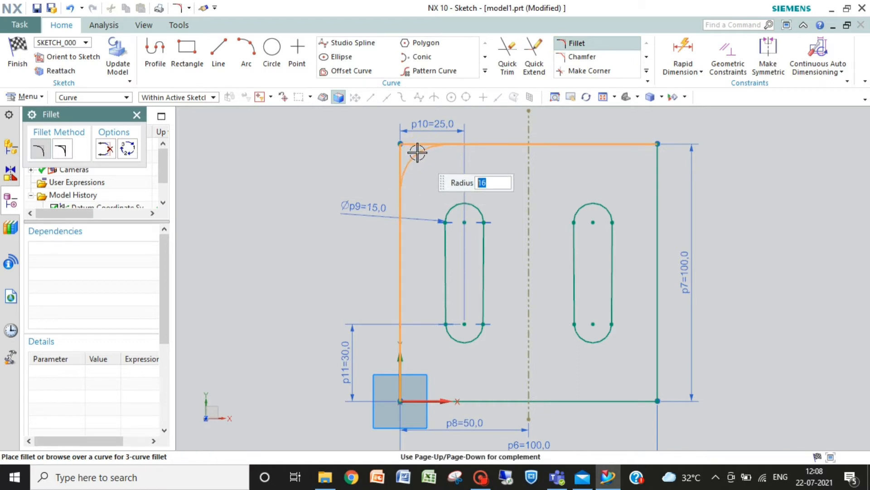
pyautogui.click(417, 152)
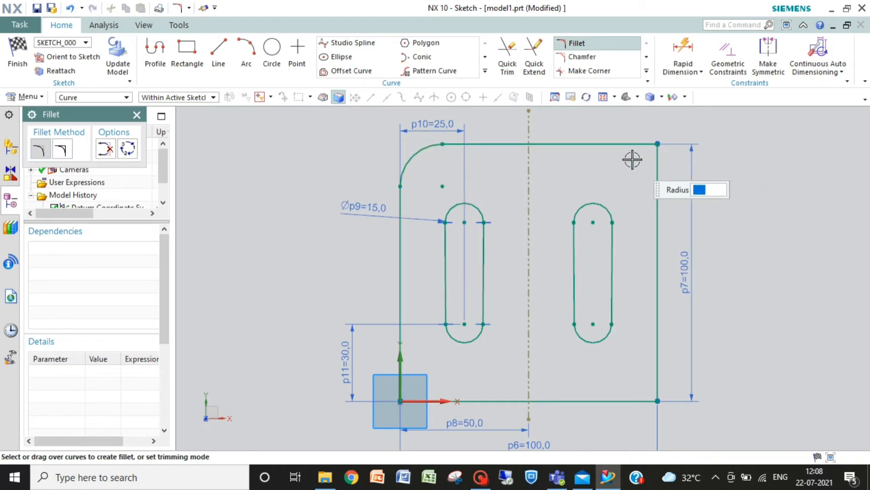
# Step: Fillet the square's lower-left corner freehand with a radius of about 22, and finish filleting
pyautogui.click(447, 401)
pyautogui.click(403, 380)
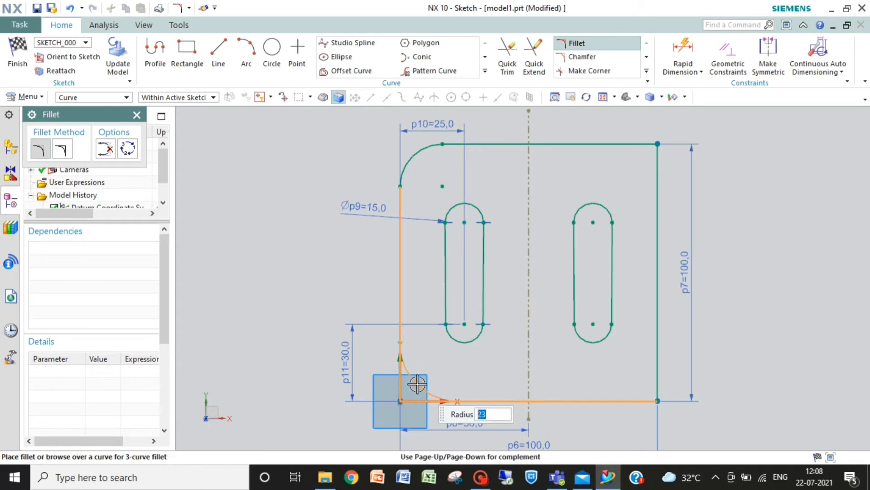
pyautogui.click(417, 384)
pyautogui.press('Escape')
pyautogui.press('Escape')
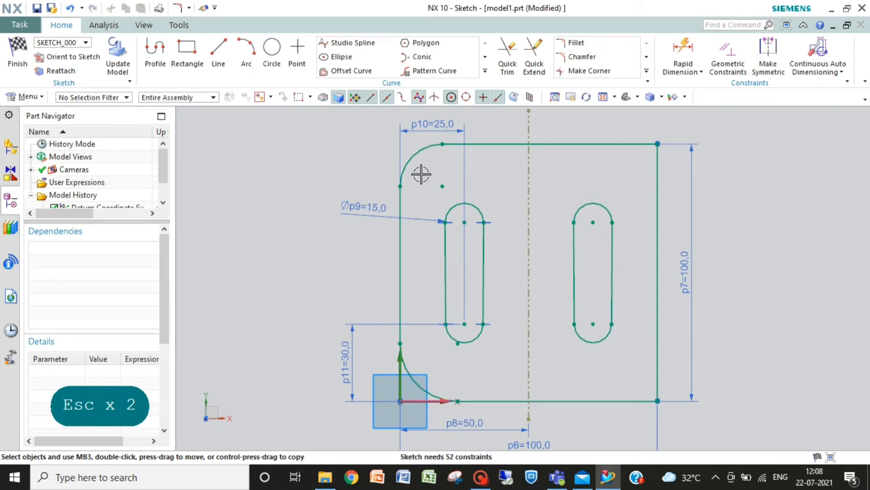
pyautogui.click(683, 47)
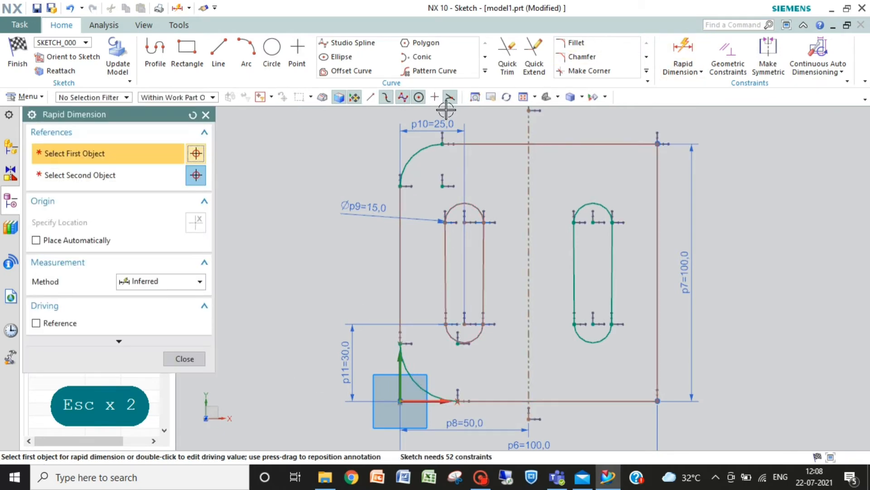
pyautogui.click(424, 147)
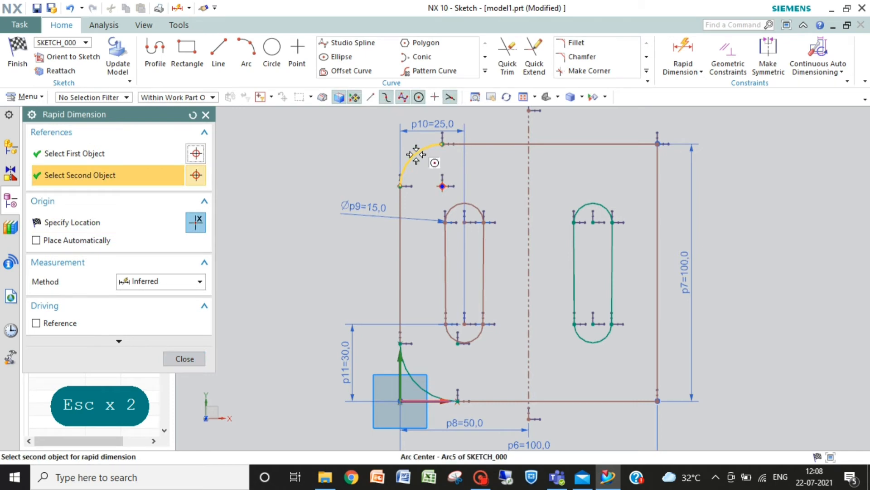
pyautogui.click(416, 154)
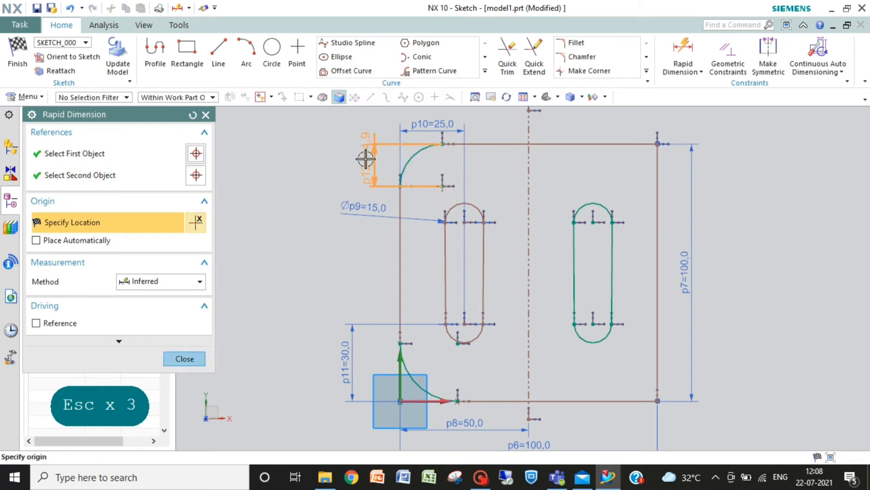
pyautogui.press('Escape')
pyautogui.press('Escape')
pyautogui.press('Escape')
# Step: Add a radial dimension to the upper-left corner arc and set its radius to 15
pyautogui.click(691, 69)
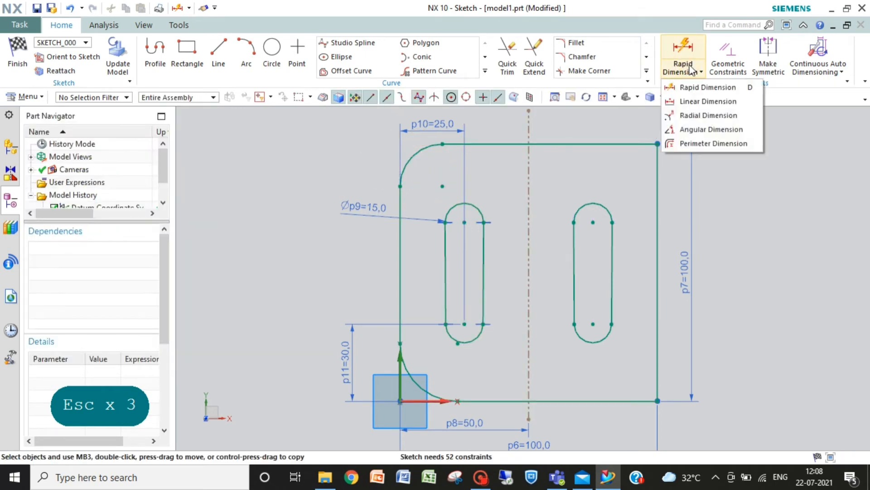
pyautogui.click(689, 115)
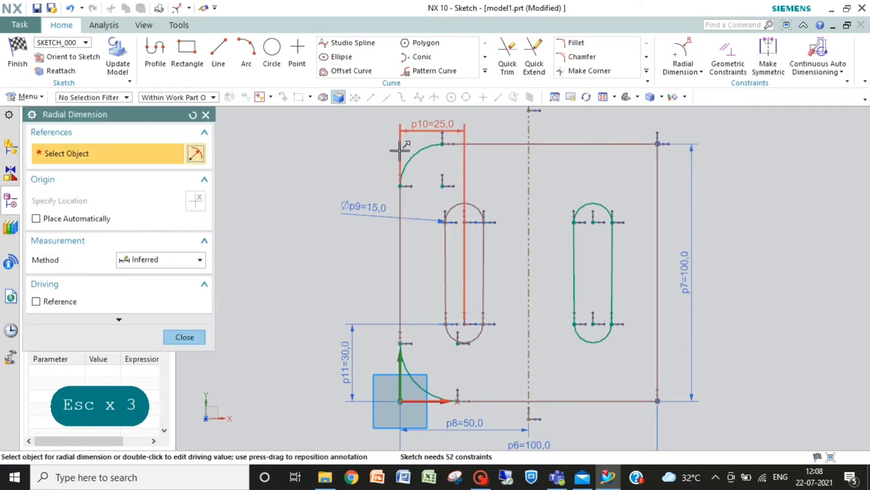
pyautogui.click(414, 155)
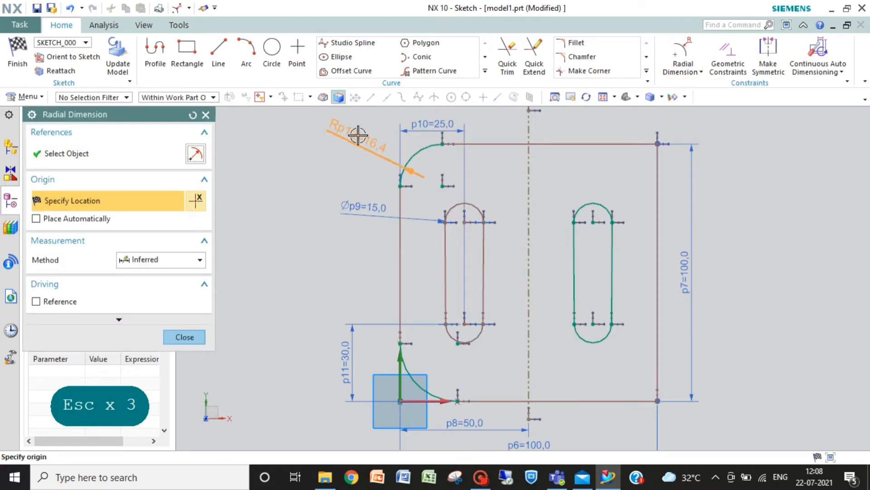
pyautogui.click(358, 133)
pyautogui.write('15')
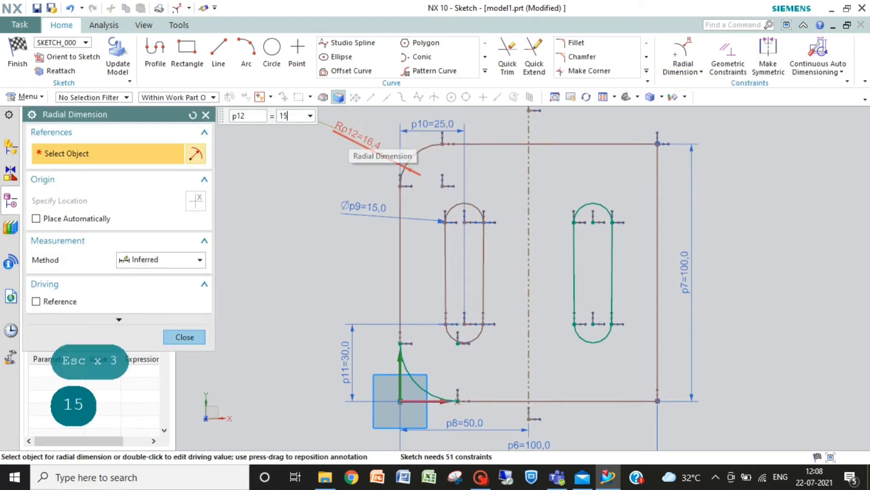
pyautogui.press('Return')
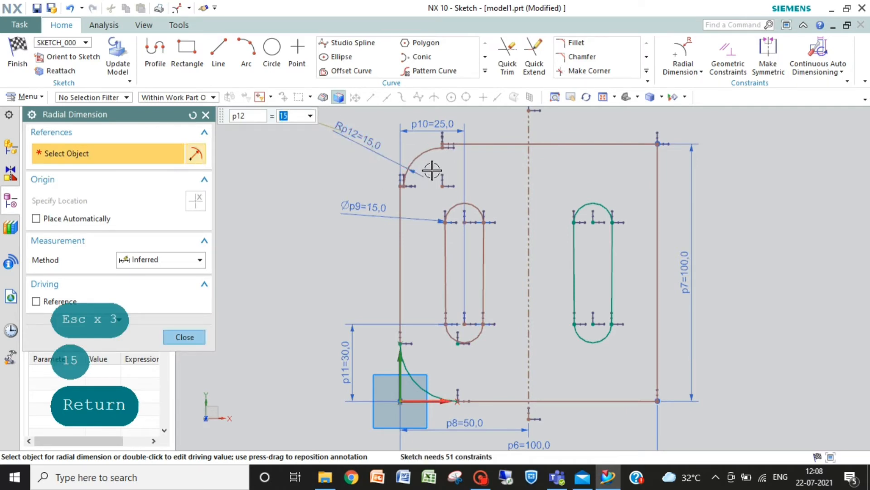
# Step: Add a radial dimension to the lower-left corner arc, set its radius to 15, and finish dimensioning
pyautogui.press('ctrl')
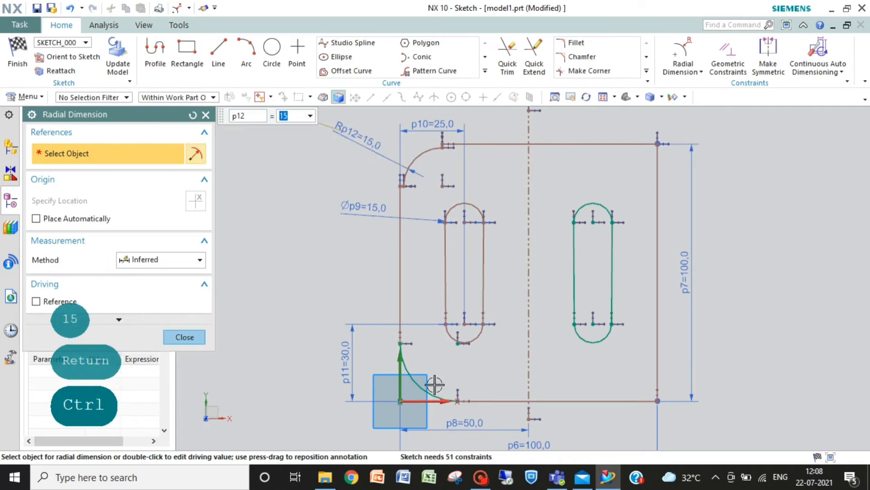
pyautogui.click(421, 387)
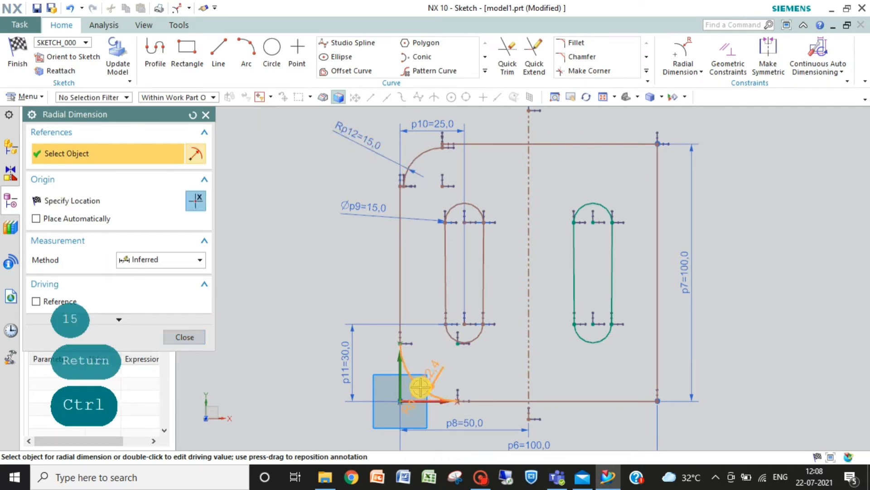
pyautogui.click(361, 419)
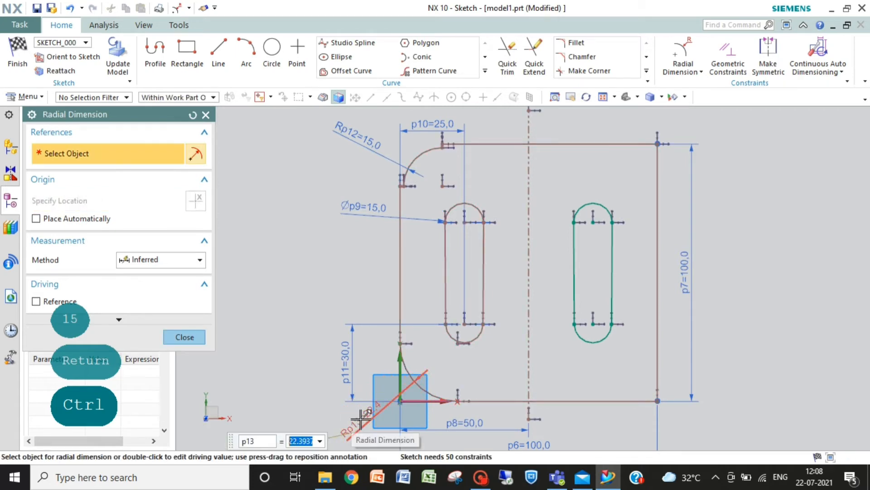
pyautogui.write('15')
pyautogui.press('Return')
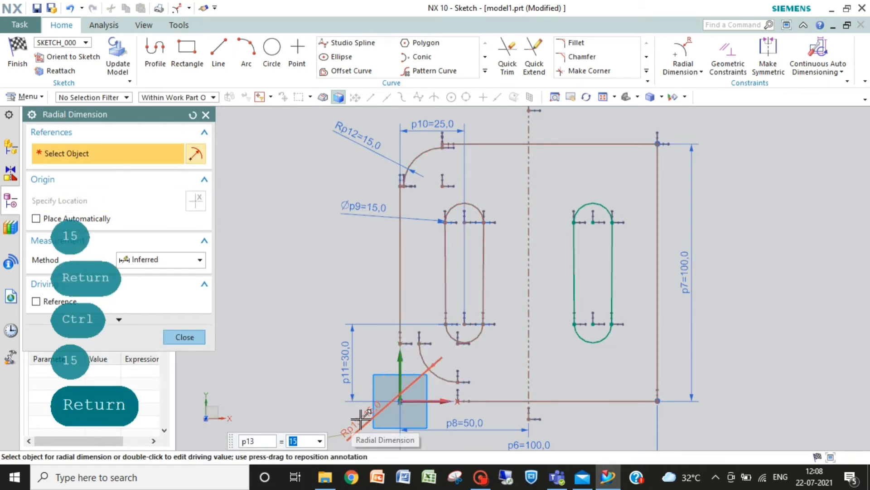
pyautogui.press('Escape')
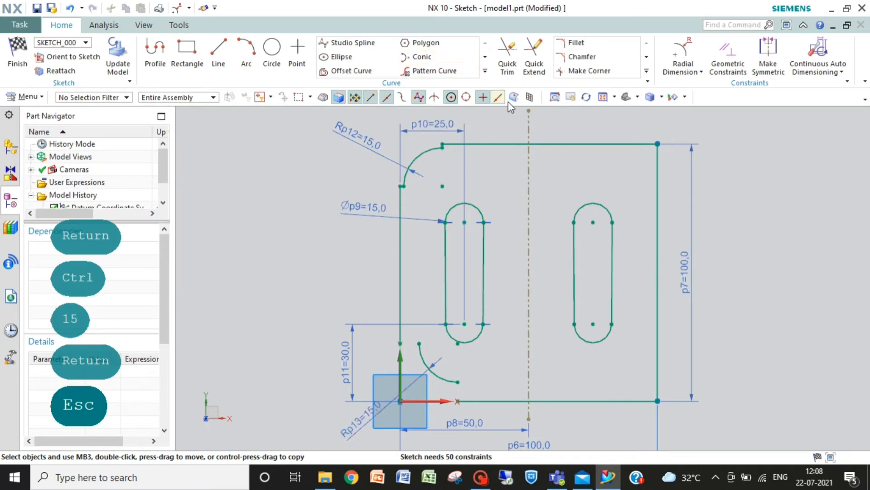
# Step: Make the upper-left arc's endpoints coincident with the adjacent ends of the square's top and left lines
pyautogui.click(725, 63)
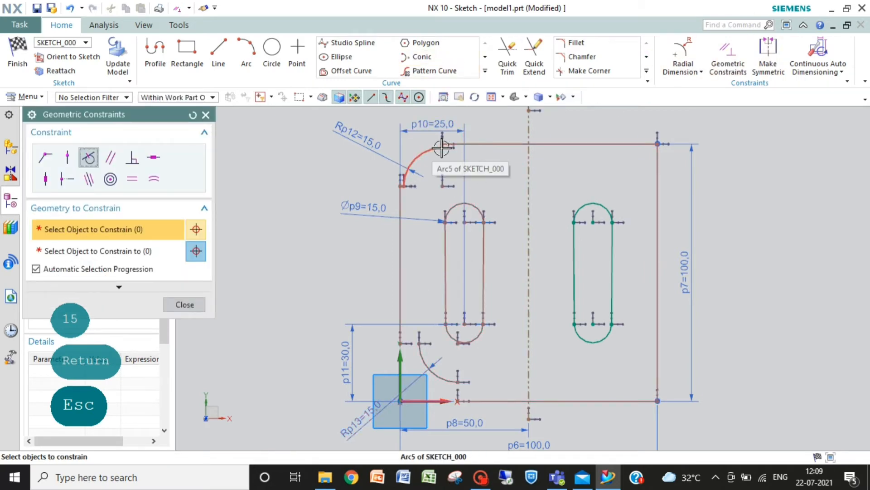
pyautogui.click(45, 158)
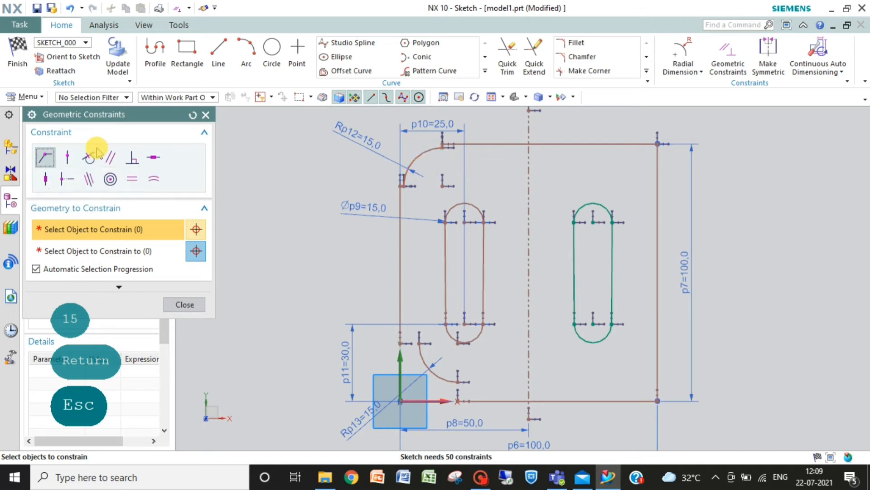
pyautogui.click(442, 146)
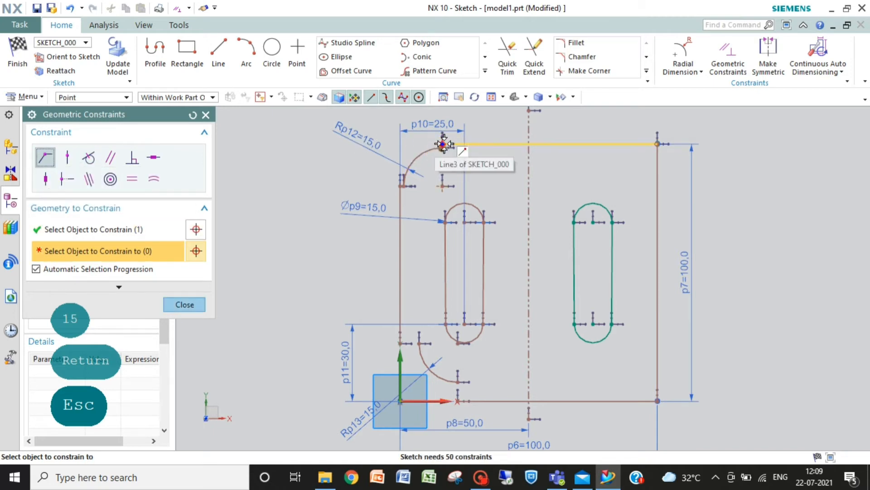
pyautogui.click(445, 144)
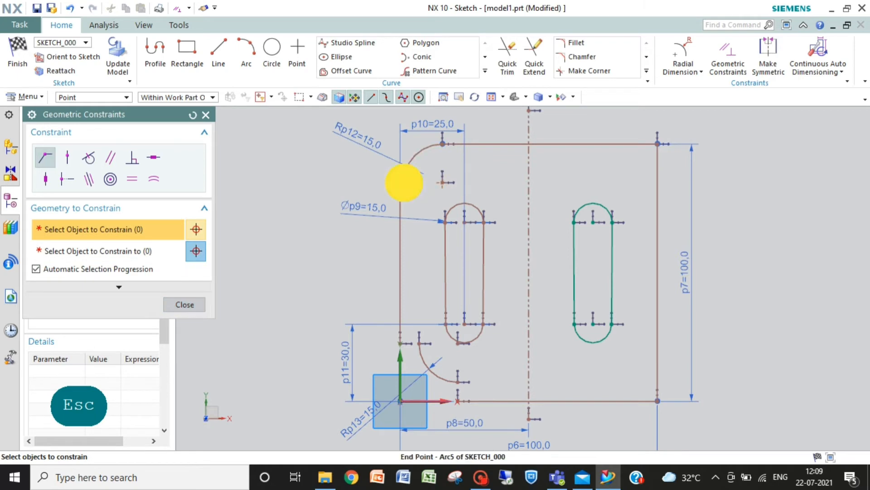
pyautogui.click(403, 182)
pyautogui.click(401, 186)
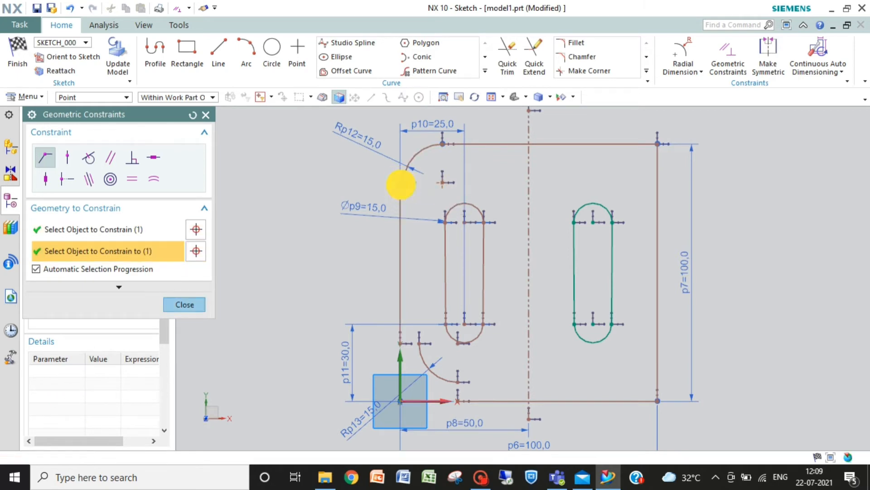
# Step: Make the lower-left arc's endpoints coincident with the adjacent ends of the square's bottom and left lines
pyautogui.click(459, 381)
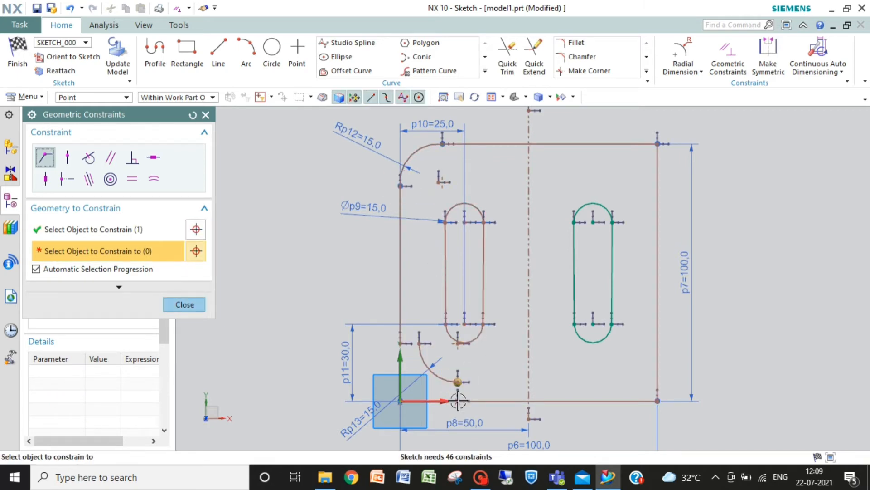
pyautogui.click(458, 401)
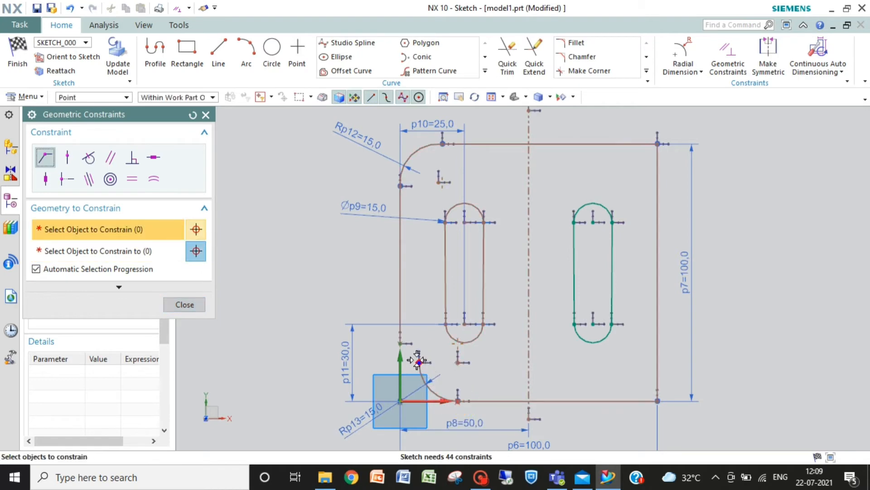
pyautogui.click(419, 361)
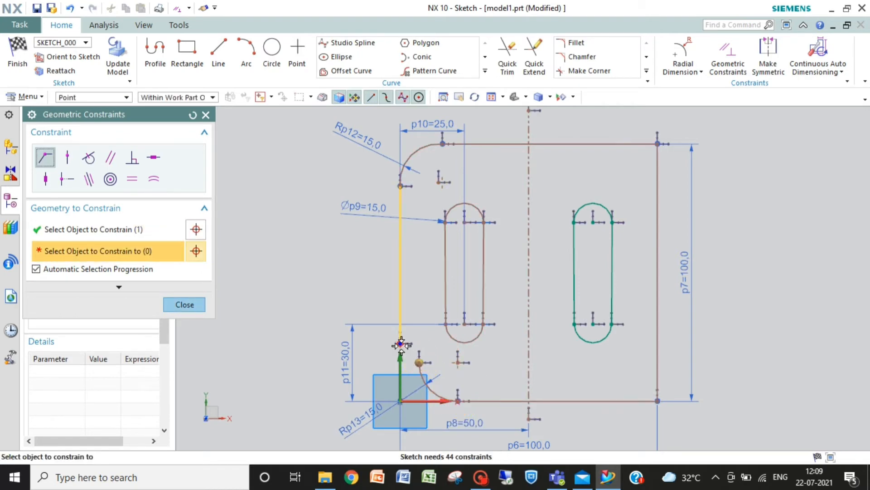
pyautogui.click(400, 345)
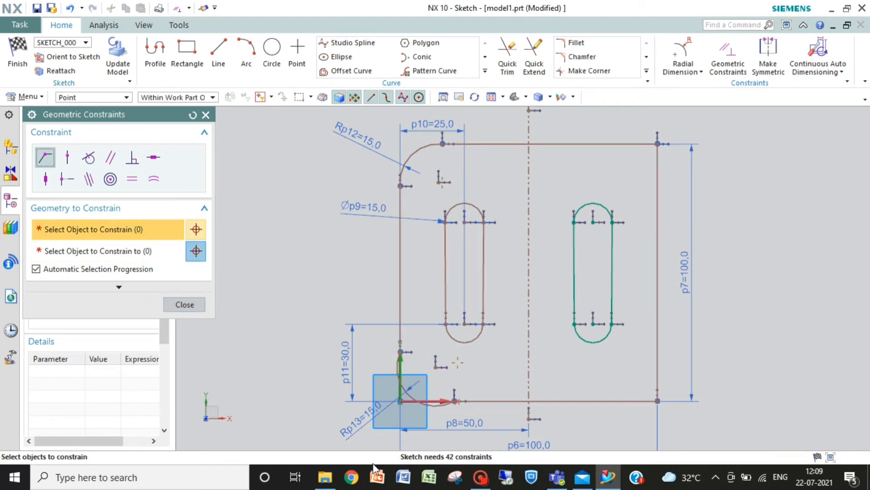
# Step: Constrain the lower-left arc tangent to the square's bottom and left lines, and the upper-left arc tangent to the top line
pyautogui.click(91, 157)
pyautogui.click(406, 394)
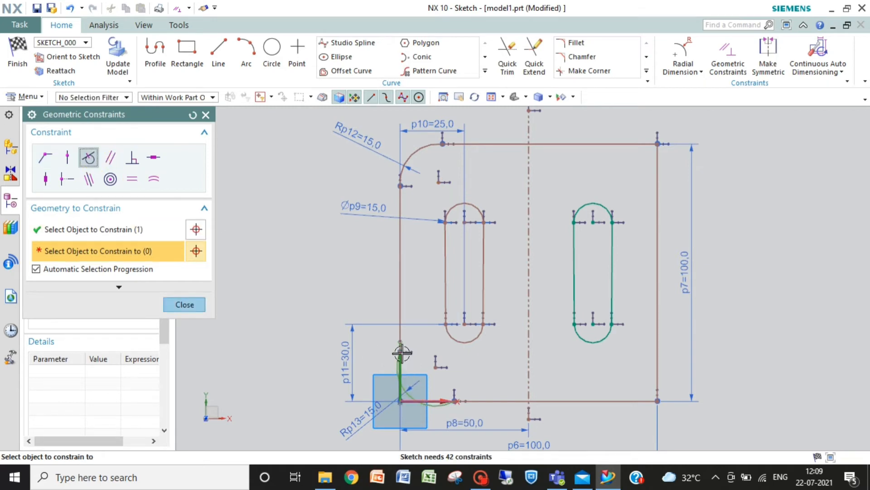
pyautogui.click(468, 401)
pyautogui.click(434, 407)
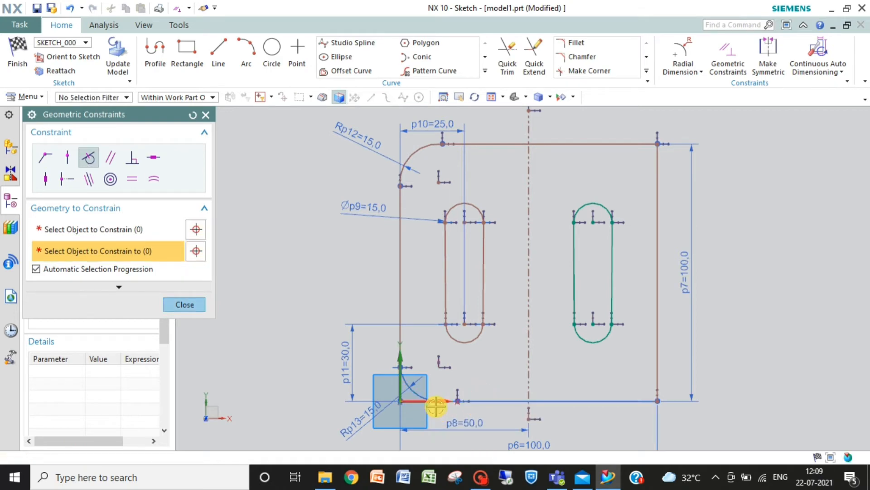
pyautogui.click(458, 144)
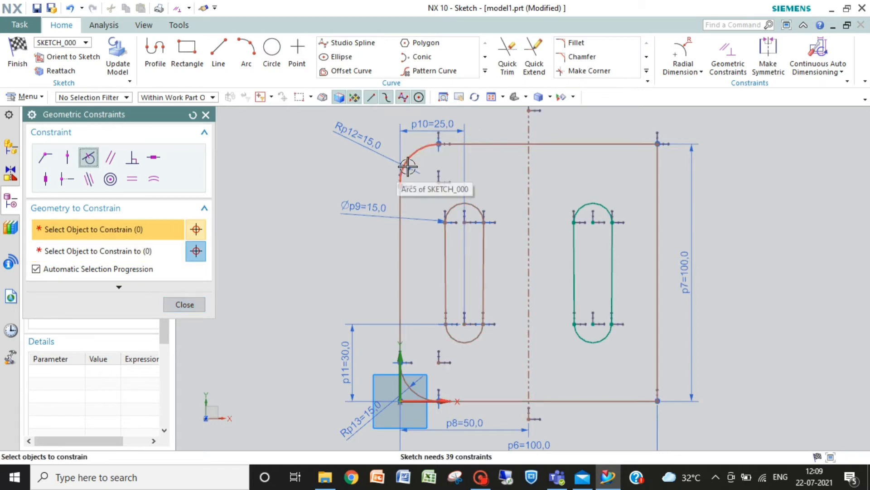
# Step: Constrain the upper-left corner arc tangent to the square's left line and finish adding geometric constraints
pyautogui.click(402, 191)
pyautogui.click(401, 211)
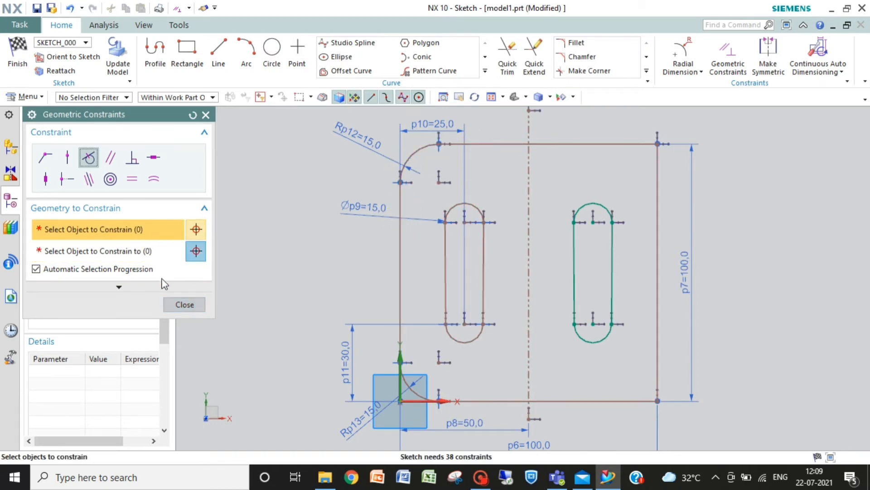
pyautogui.click(187, 304)
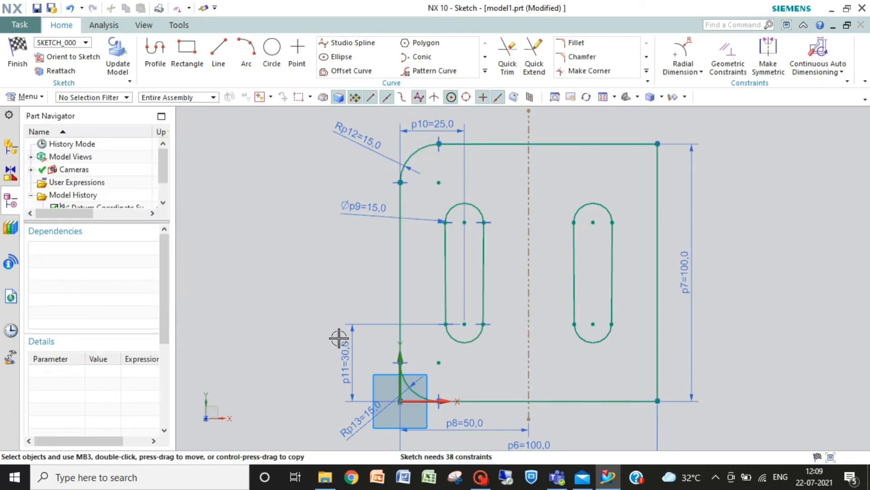
pyautogui.click(485, 71)
pyautogui.click(349, 84)
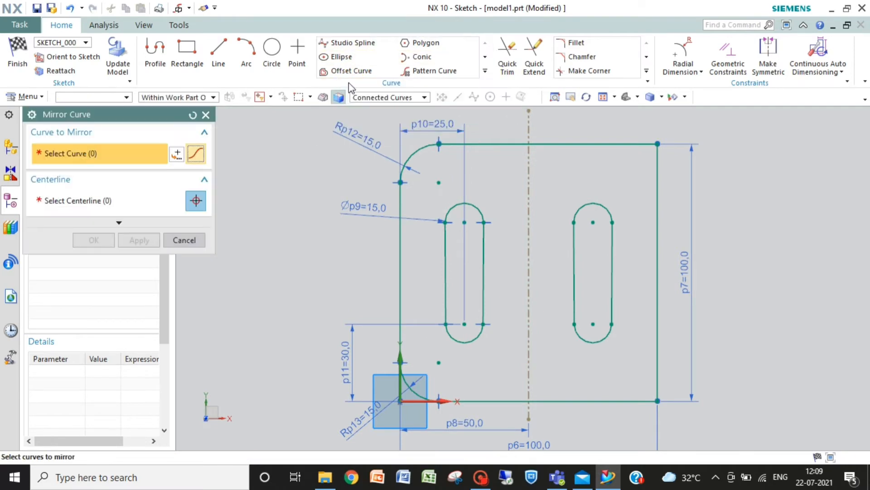
pyautogui.click(410, 159)
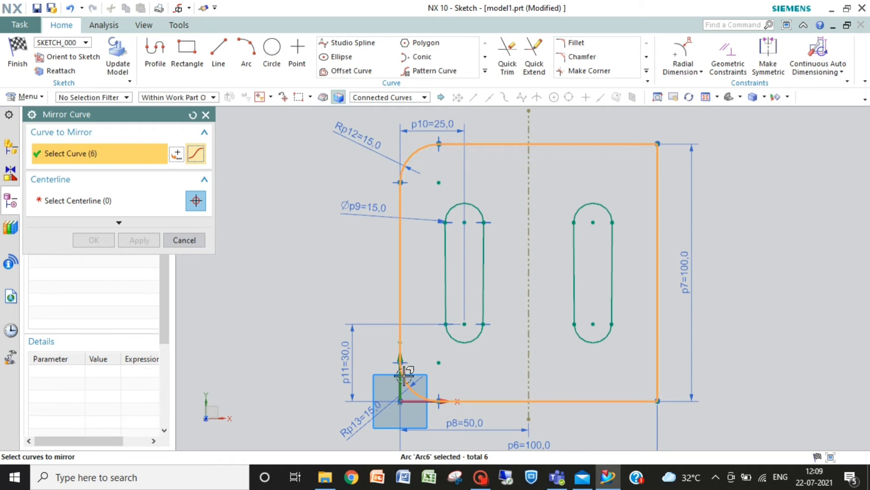
pyautogui.press('Escape')
pyautogui.press('Escape')
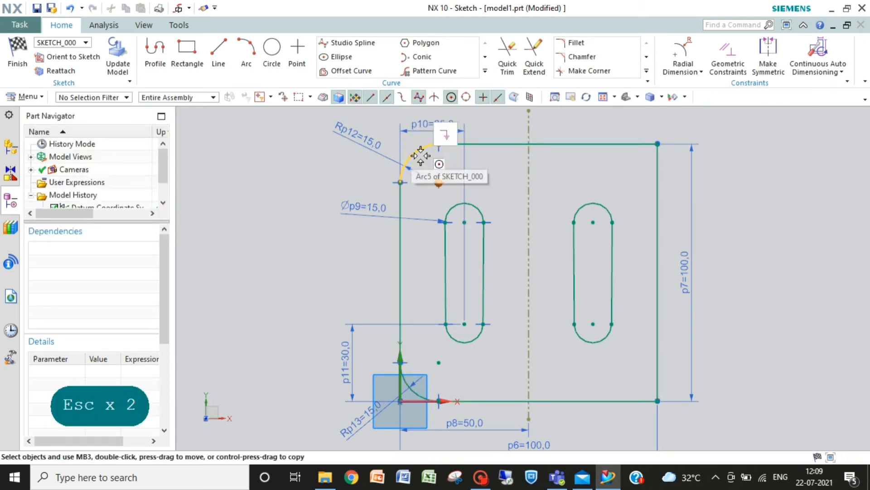
# Step: Mirror the upper-left and lower-left corner arcs about the vertical reference centerline using Mirror Curve
pyautogui.click(412, 391)
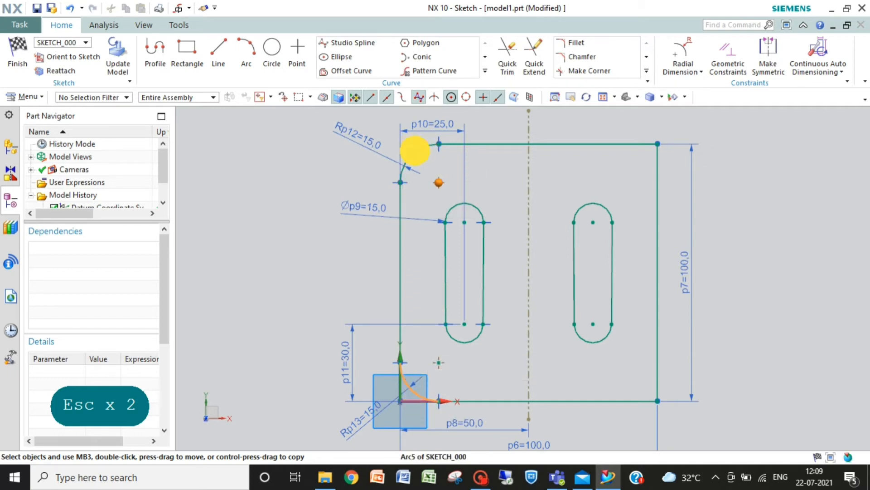
pyautogui.click(413, 150)
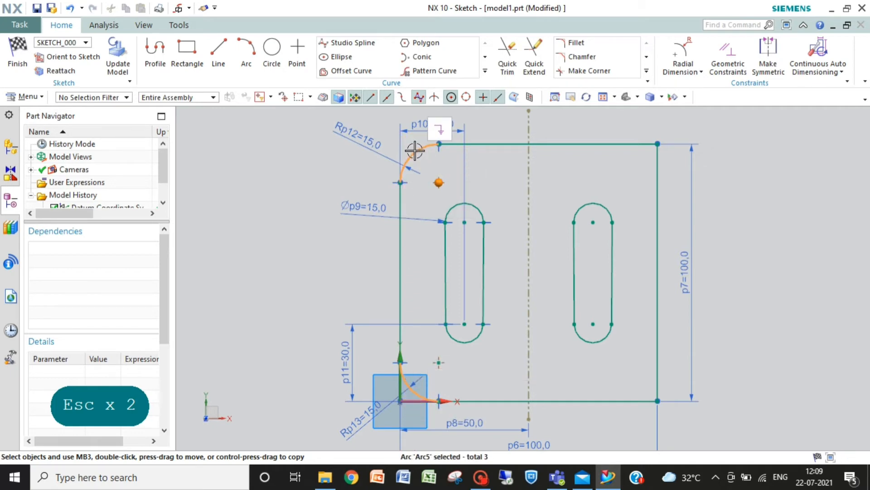
pyautogui.click(485, 71)
pyautogui.click(350, 85)
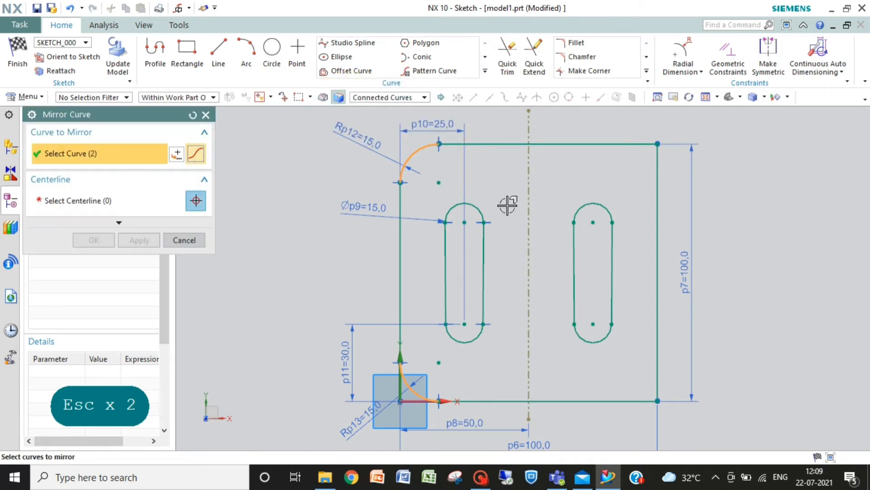
pyautogui.click(527, 236)
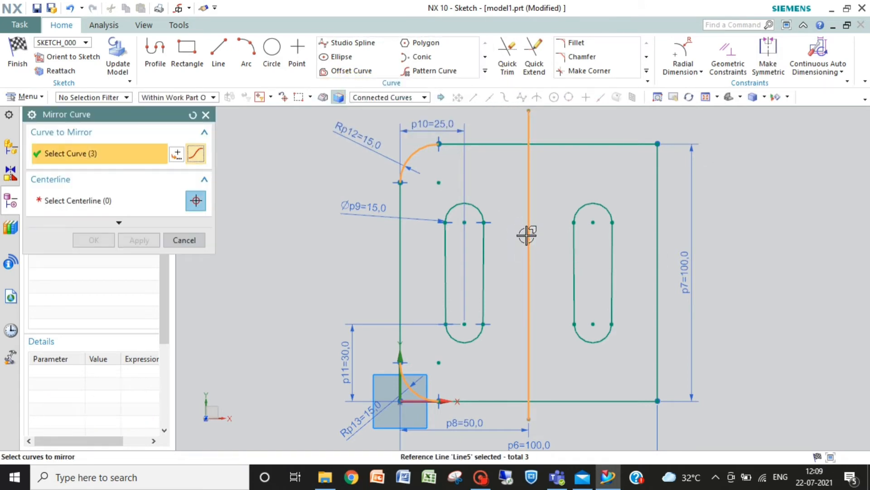
pyautogui.click(196, 201)
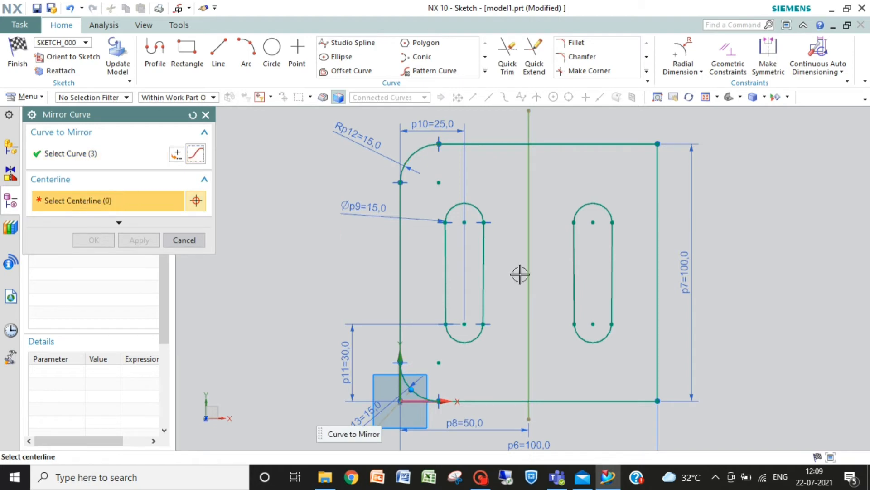
pyautogui.click(75, 156)
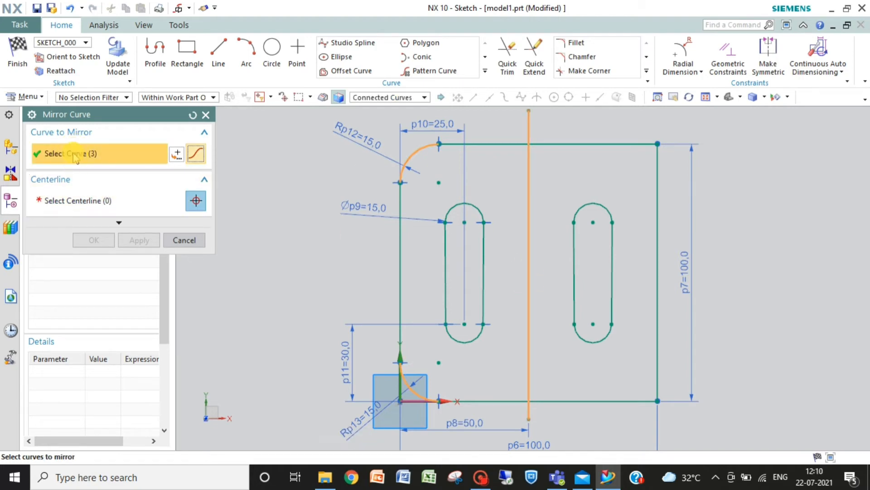
pyautogui.keyDown('shift'); pyautogui.click(527, 201); pyautogui.keyUp('shift')
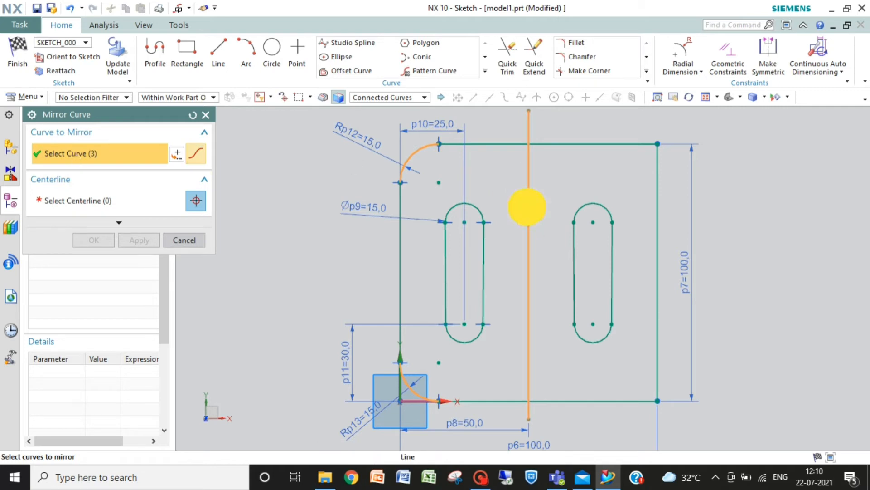
pyautogui.click(122, 207)
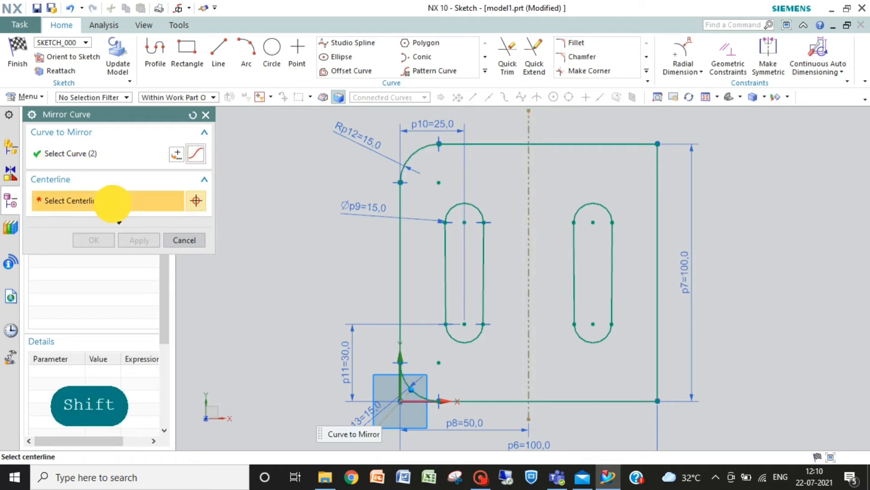
pyautogui.click(529, 268)
pyautogui.click(139, 240)
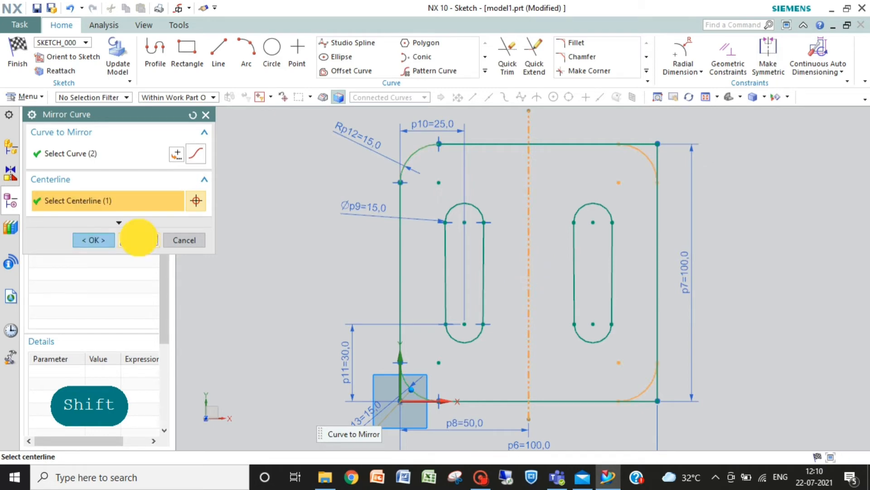
pyautogui.click(206, 114)
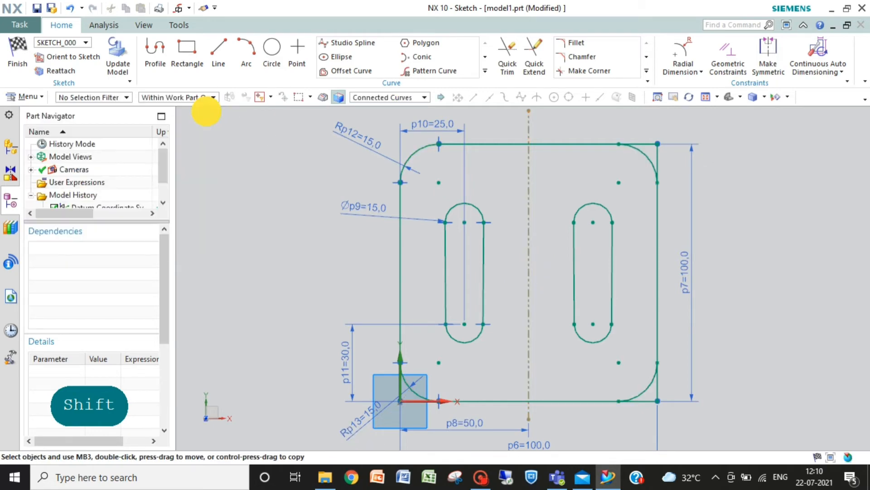
# Step: Trim away the line segments outside the mirrored arcs at the square's upper-right and lower-right corners with Quick Trim
pyautogui.click(505, 66)
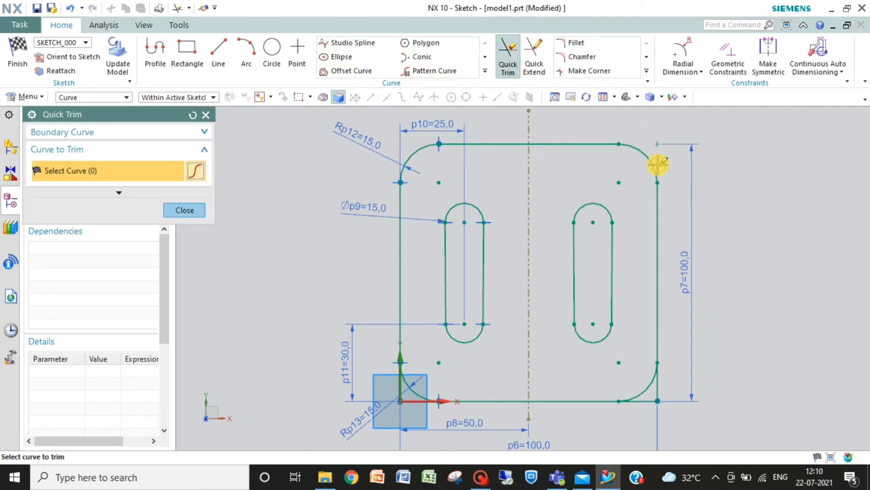
pyautogui.click(660, 383)
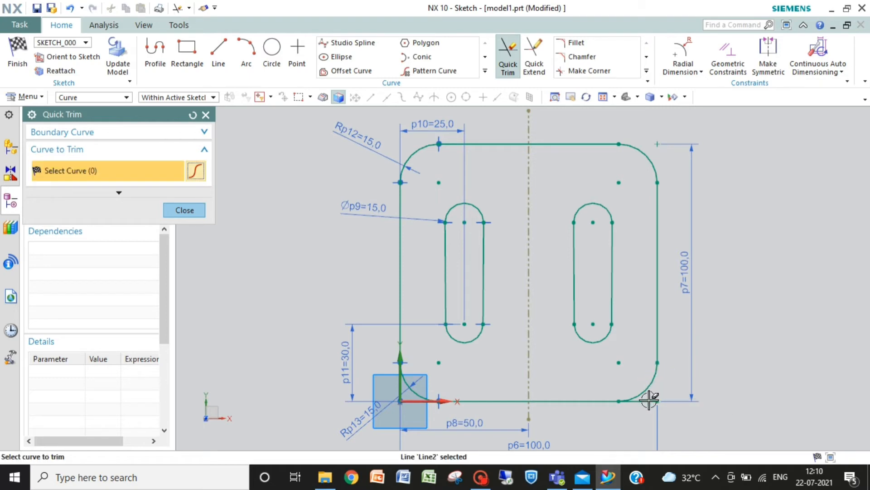
pyautogui.click(648, 402)
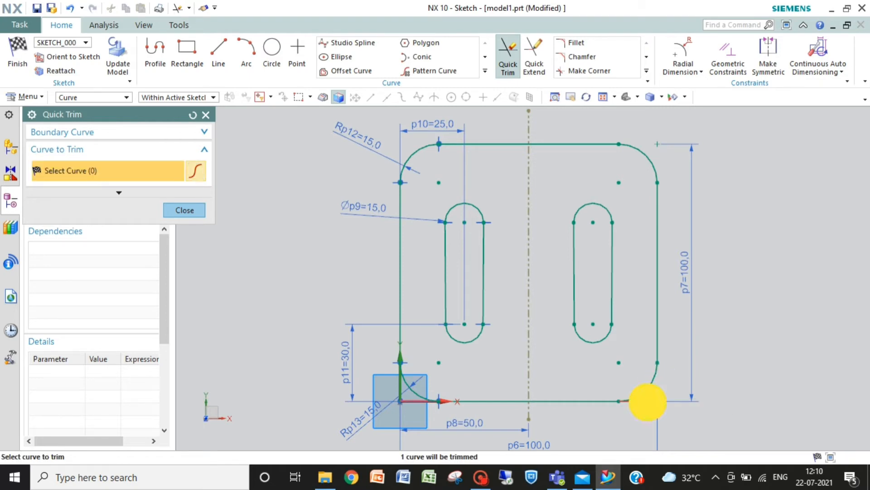
pyautogui.click(184, 212)
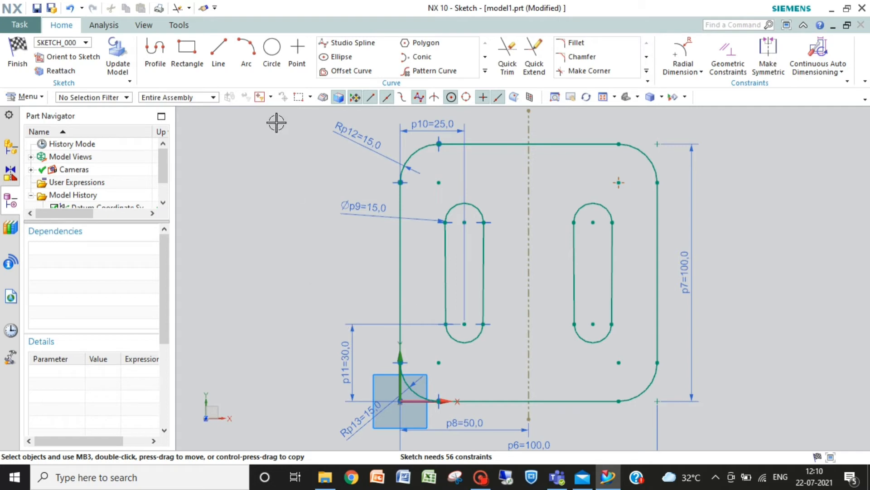
# Step: Delete all the sketch's curves and dimensions, including the vertical reference centerline
pyautogui.moveTo(636, 222)
pyautogui.mouseDown()
pyautogui.moveTo(738, 404)
pyautogui.moveTo(740, 462)
pyautogui.moveTo(737, 445)
pyautogui.mouseUp()
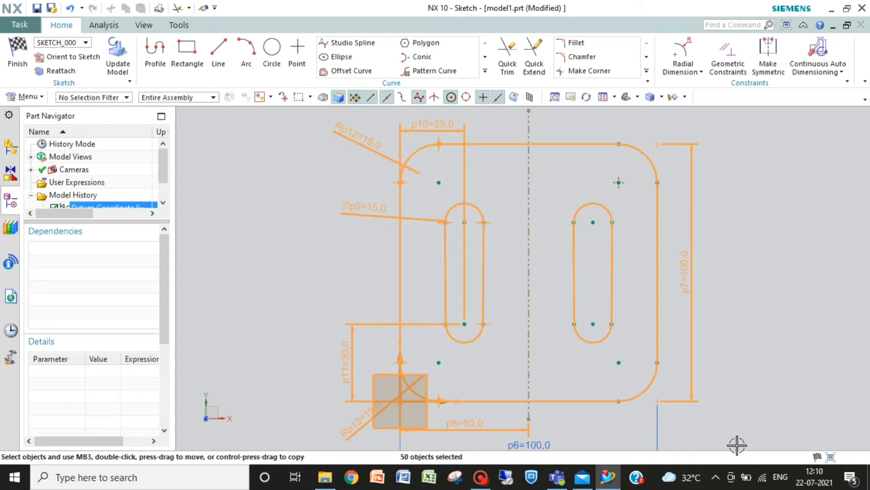
pyautogui.press('Delete')
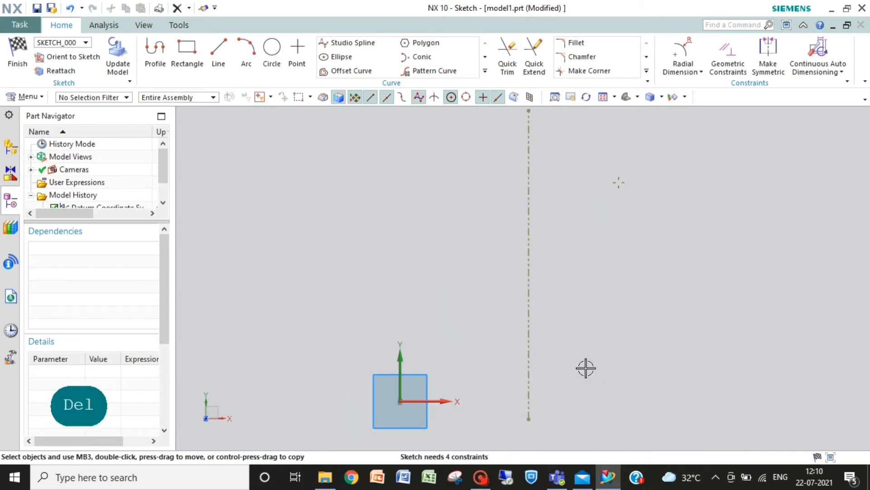
pyautogui.click(532, 328)
pyautogui.press('Delete')
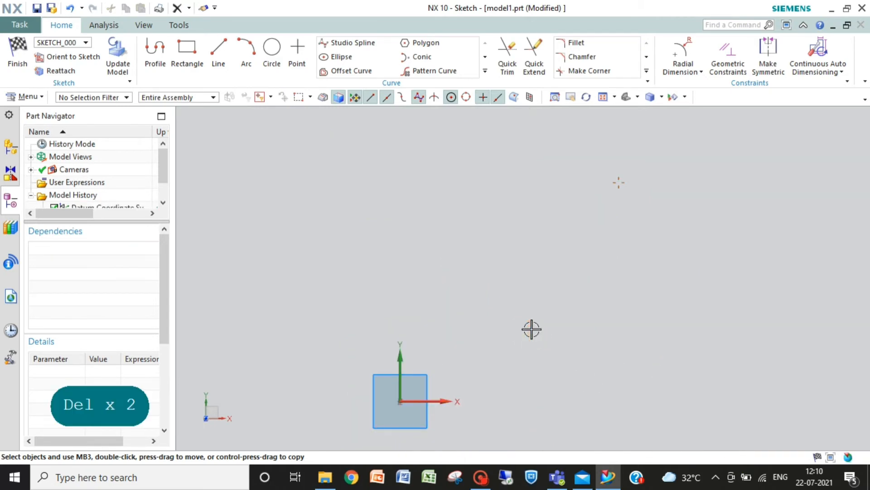
# Step: Draw three concentric circles centered on the sketch origin, the middle one about 91 and the outermost about 148 in diameter
pyautogui.click(603, 99)
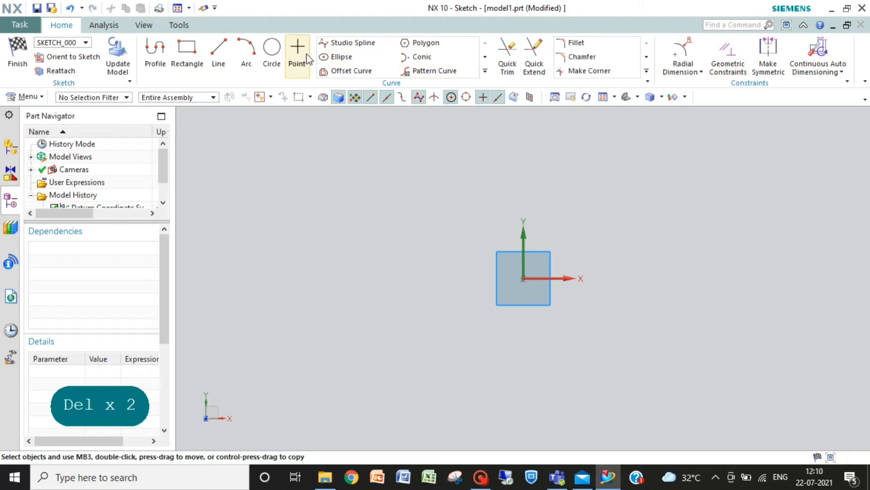
pyautogui.click(272, 50)
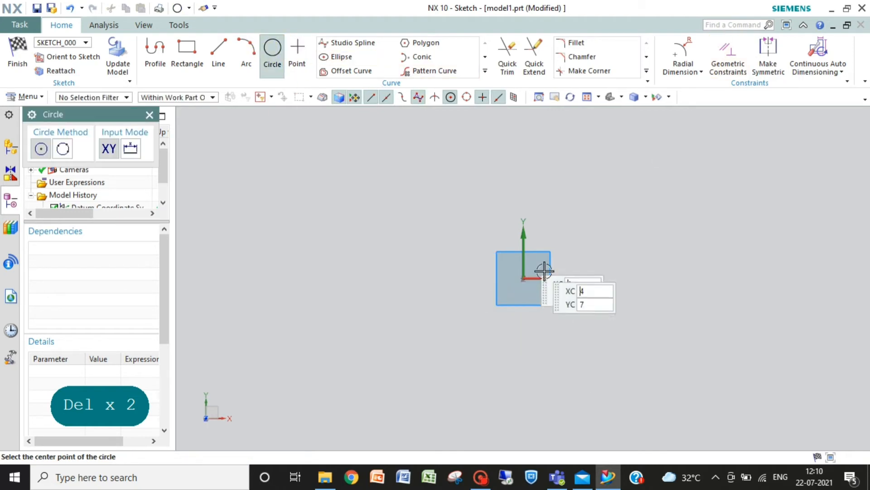
pyautogui.click(523, 279)
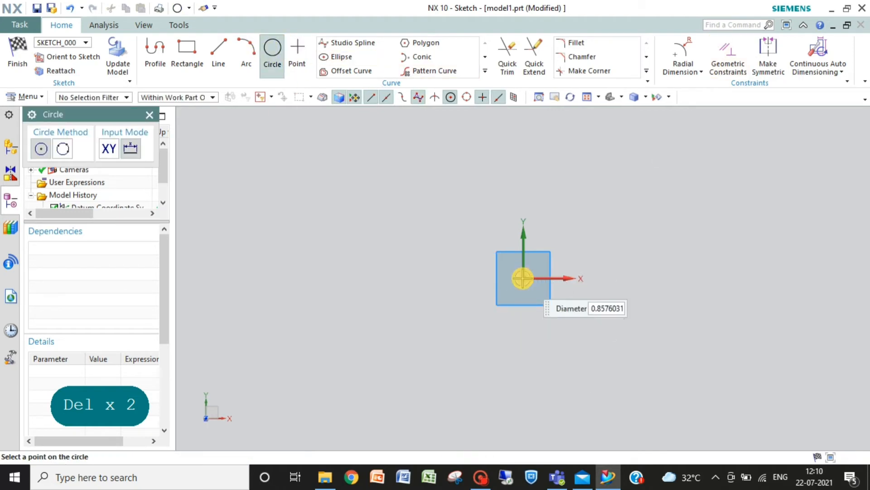
pyautogui.click(578, 228)
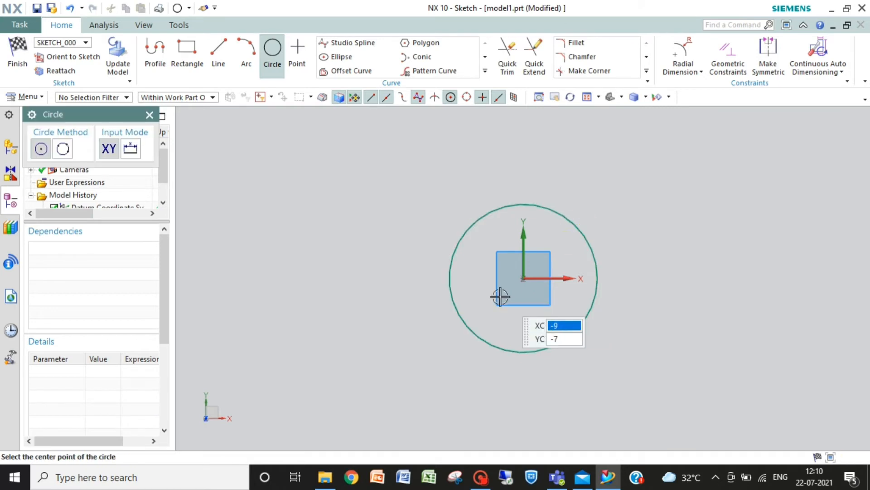
pyautogui.click(524, 278)
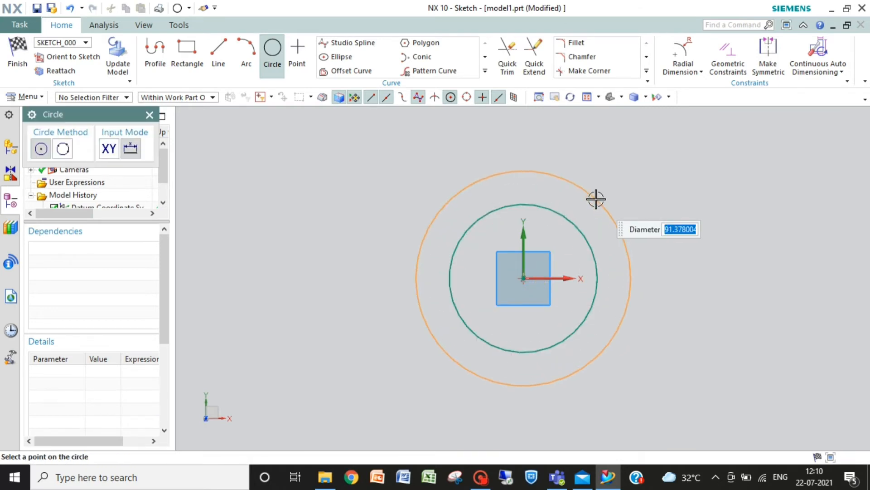
pyautogui.click(596, 199)
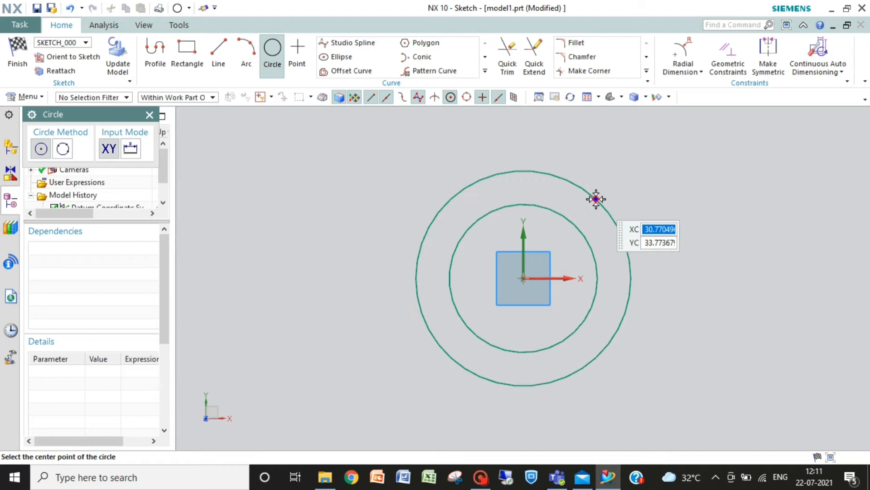
pyautogui.click(524, 276)
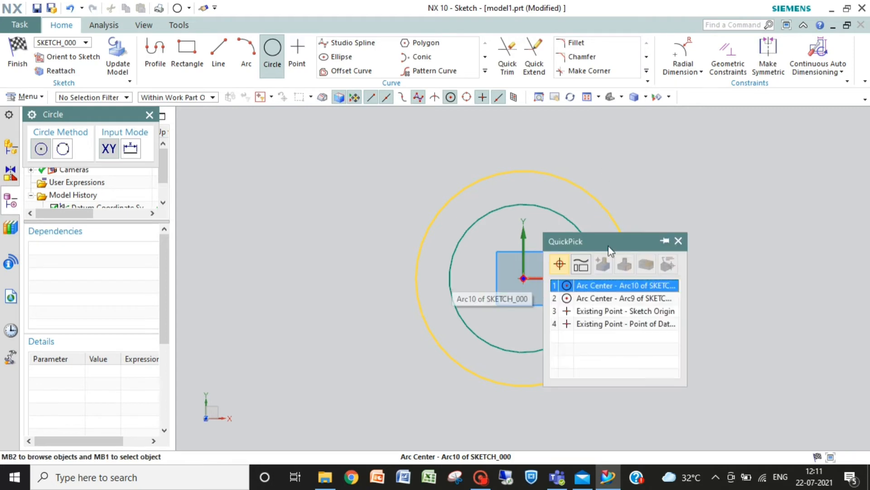
pyautogui.click(594, 285)
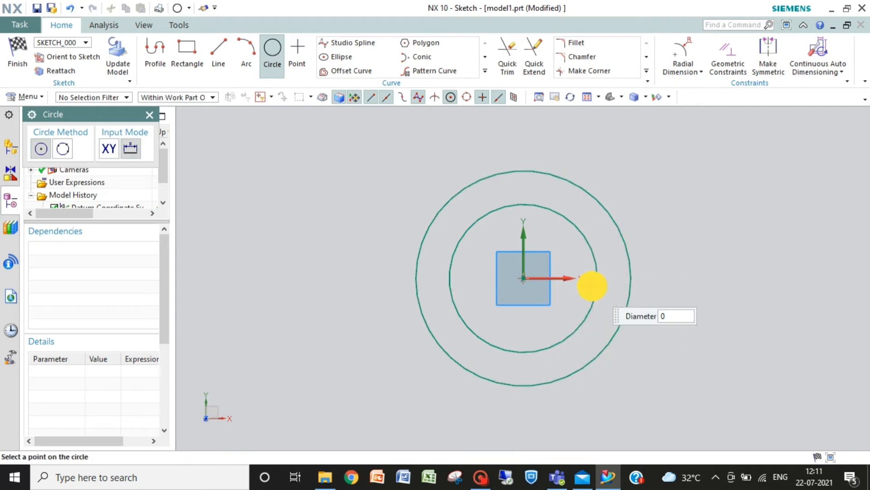
pyautogui.click(655, 163)
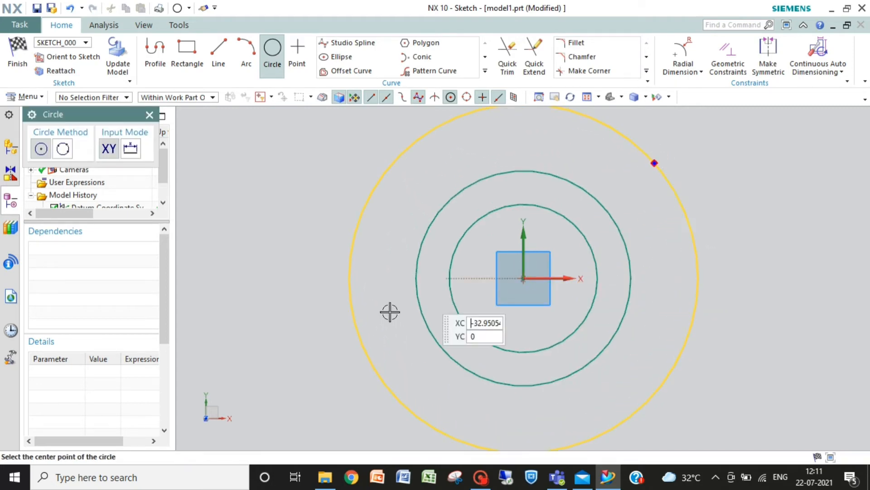
pyautogui.press('Escape')
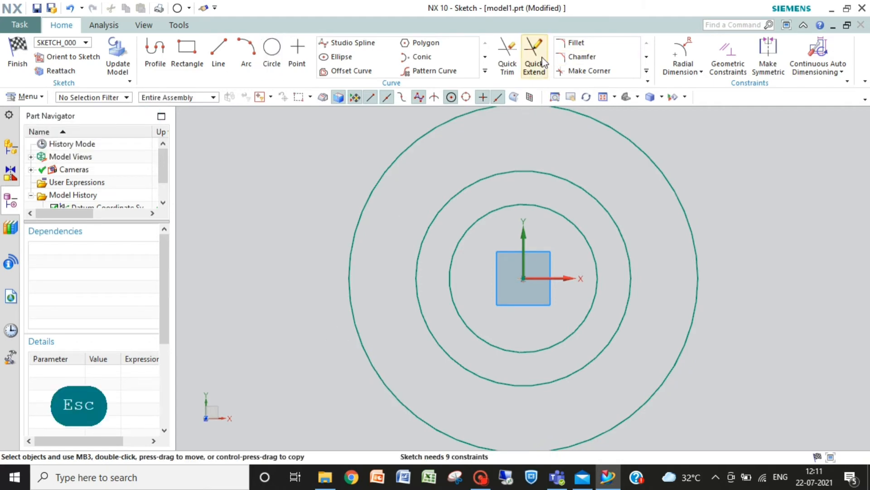
# Step: Dimension the outermost circle's diameter as 150 with Rapid Dimension, placing the dimension outside the circle
pyautogui.click(689, 72)
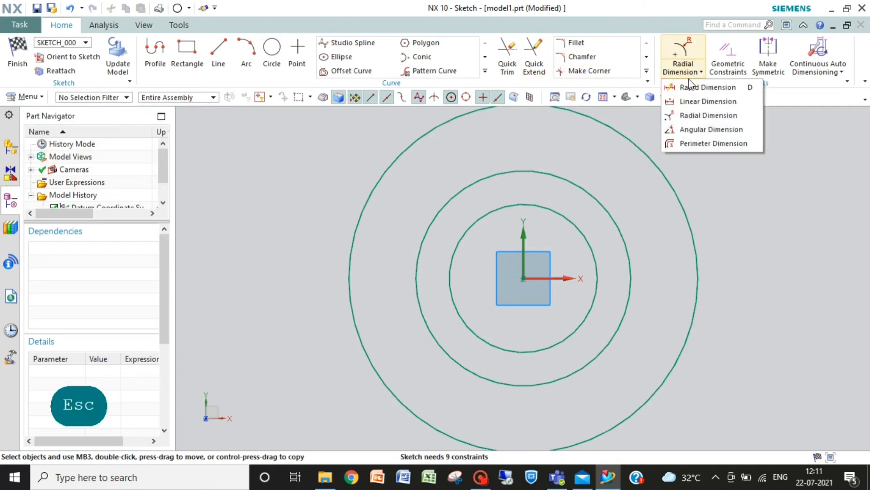
pyautogui.click(689, 87)
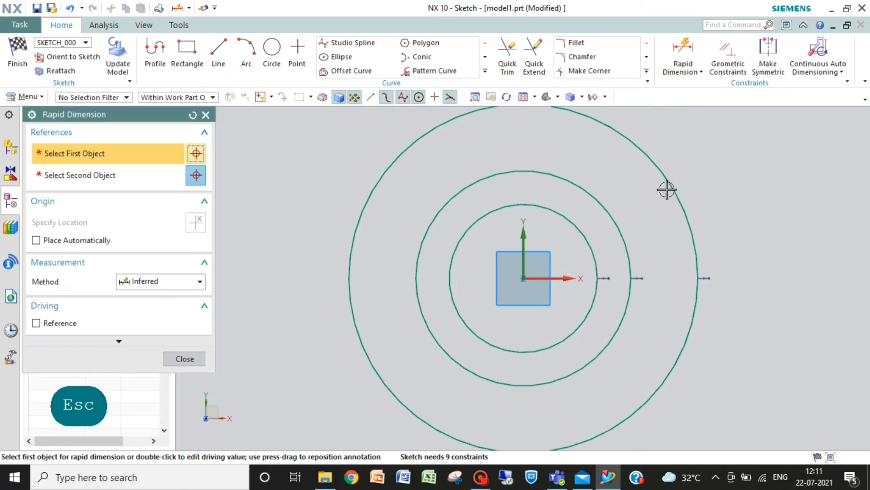
pyautogui.click(347, 271)
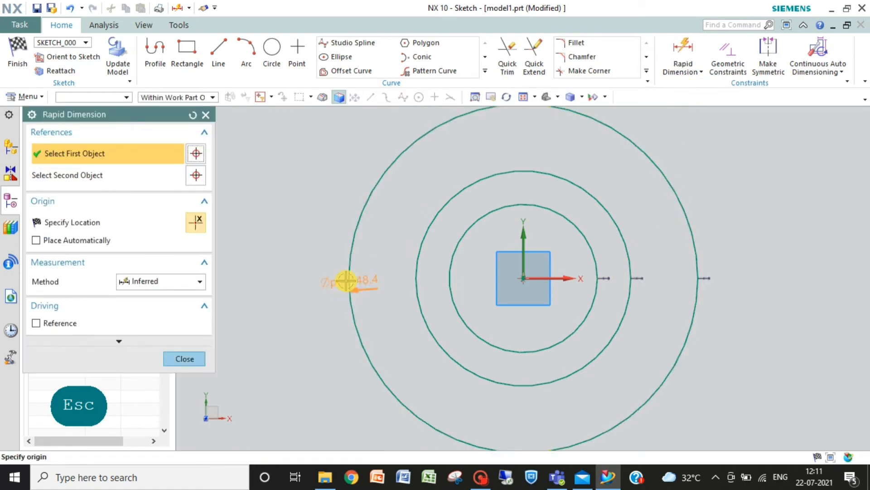
pyautogui.click(311, 272)
pyautogui.write('1')
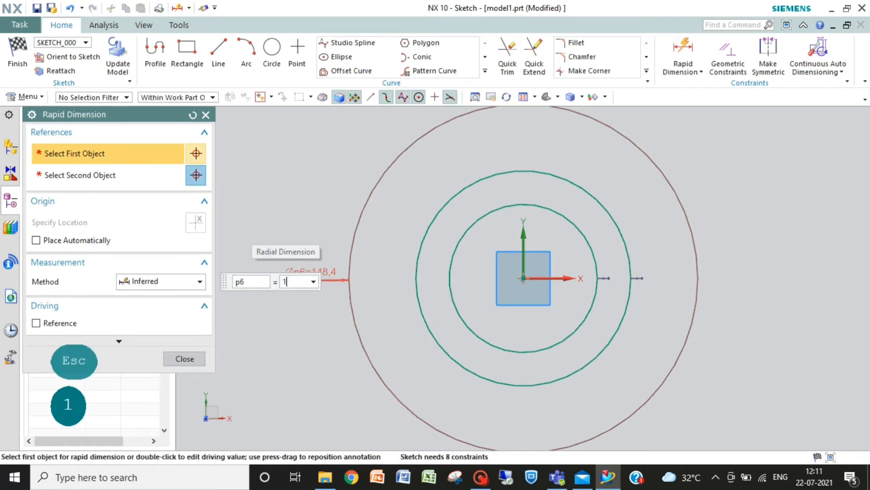
pyautogui.write('50')
pyautogui.press('Return')
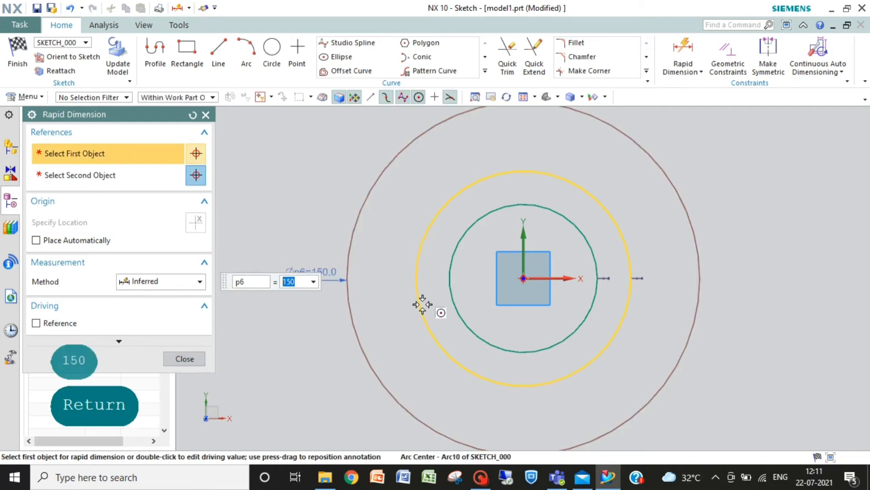
# Step: Dimension the middle circle's diameter as 80, placing the dimension toward the upper left outside the circles
pyautogui.click(436, 215)
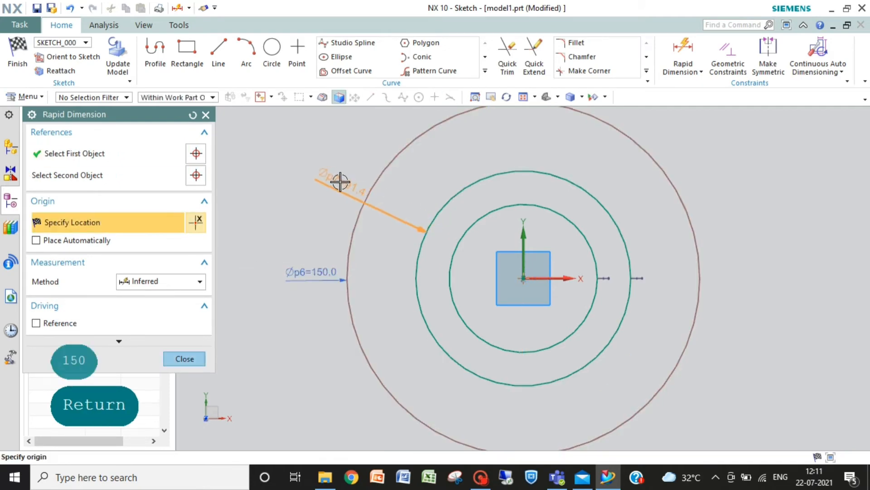
pyautogui.click(330, 191)
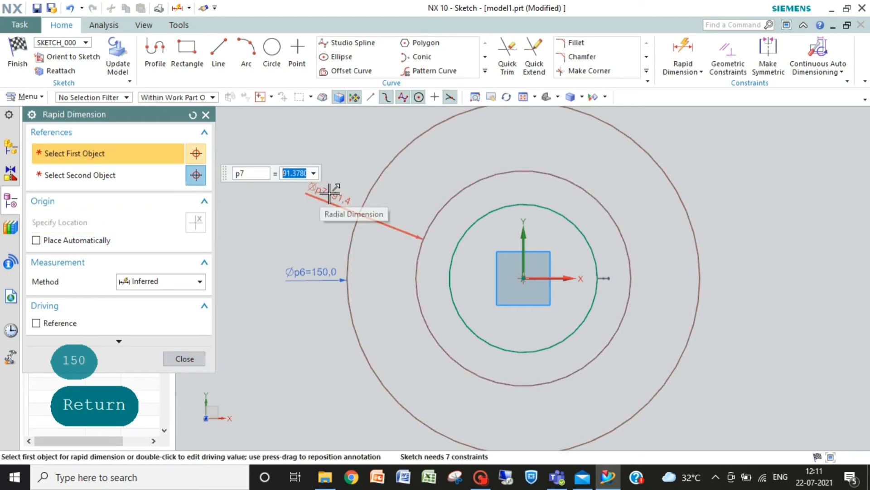
pyautogui.write('80')
pyautogui.press('Return')
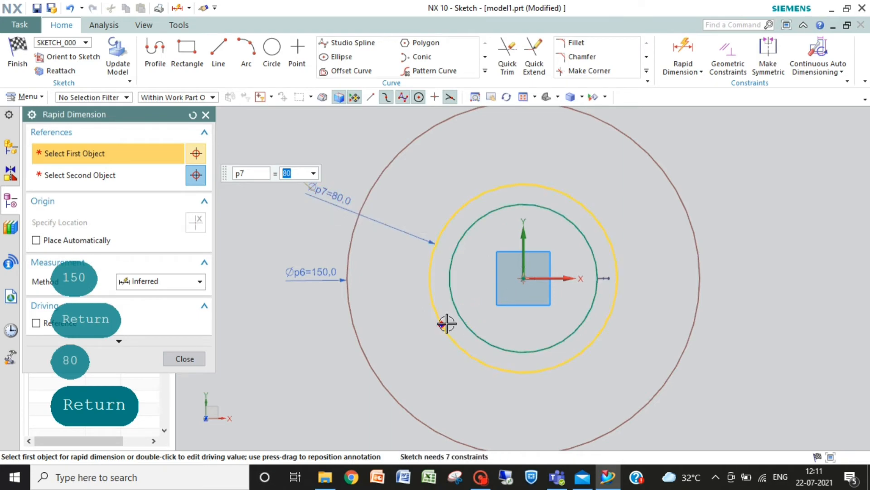
# Step: Dimension the innermost circle's diameter as 60, placing the dimension toward the lower left, and finish dimensioning
pyautogui.click(463, 321)
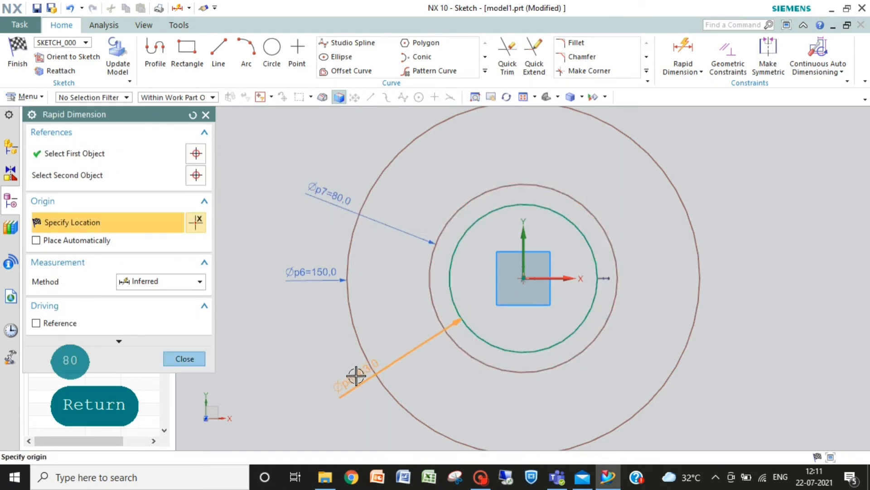
pyautogui.click(352, 376)
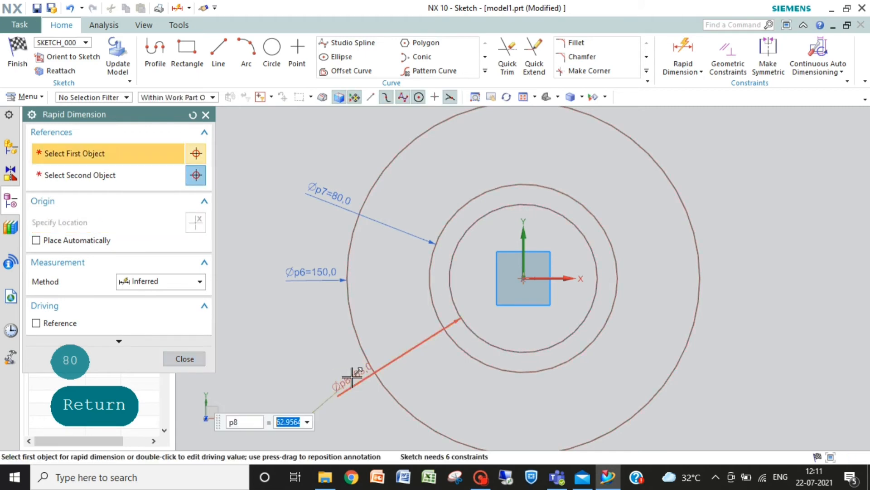
pyautogui.write('60')
pyautogui.press('Return')
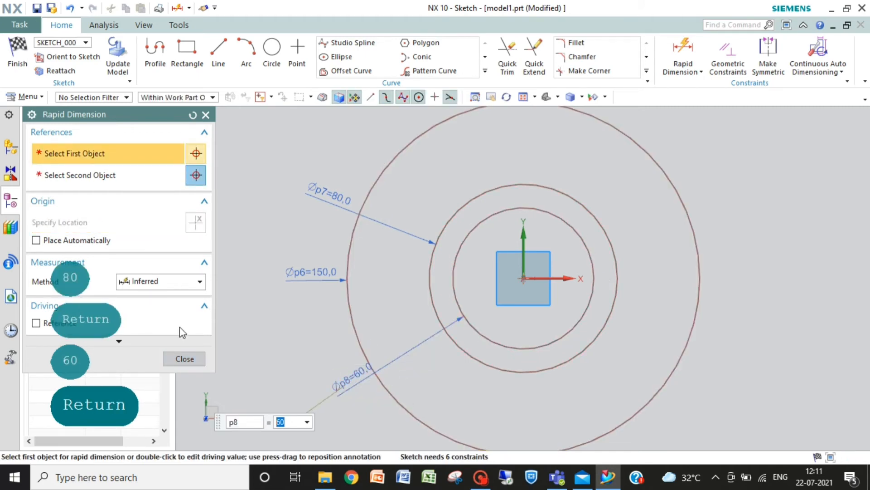
pyautogui.click(187, 358)
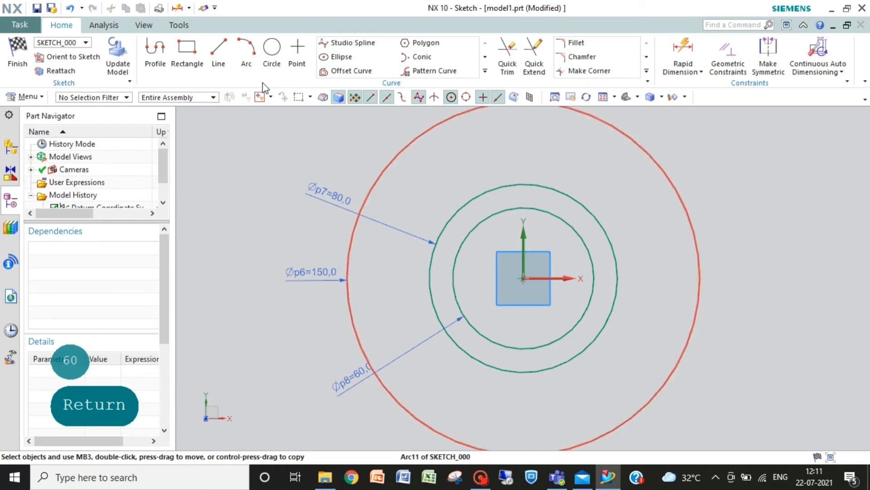
# Step: Draw two vertical lines, about 14 and 16 long, down from the 80 circle past the 60 circle on either side of the Y axis
pyautogui.click(213, 46)
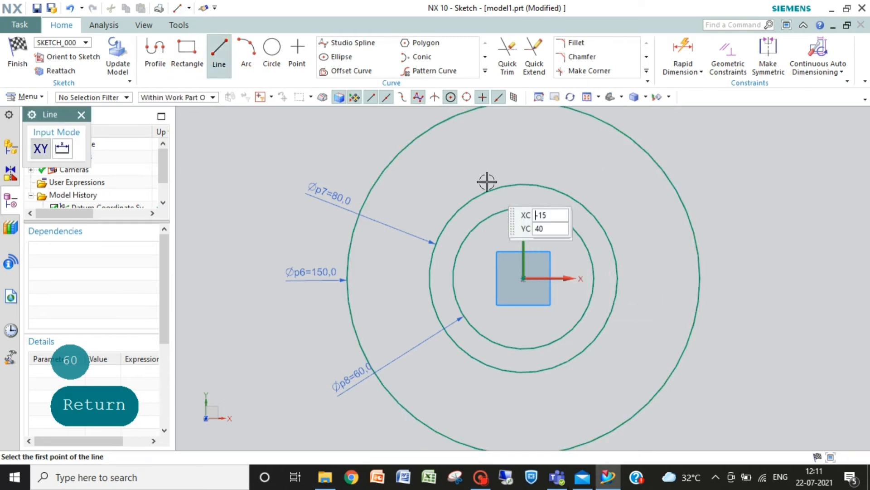
pyautogui.click(504, 193)
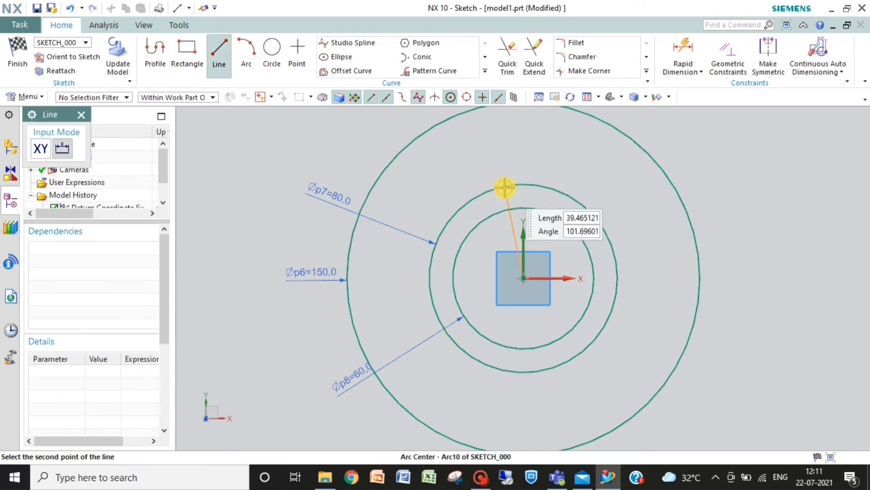
pyautogui.press('Escape')
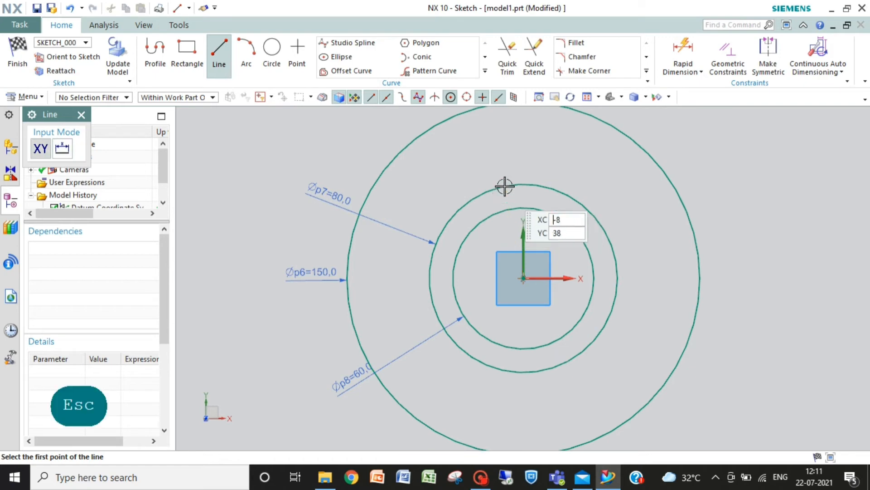
pyautogui.click(505, 185)
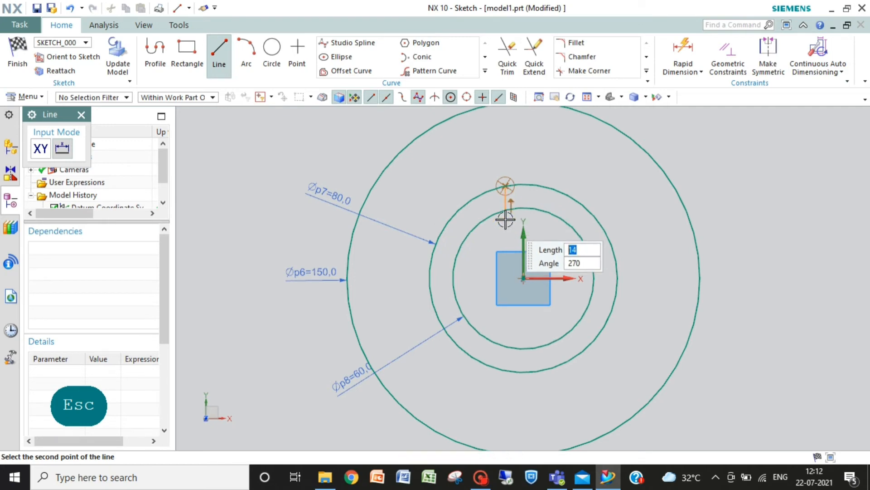
pyautogui.click(505, 220)
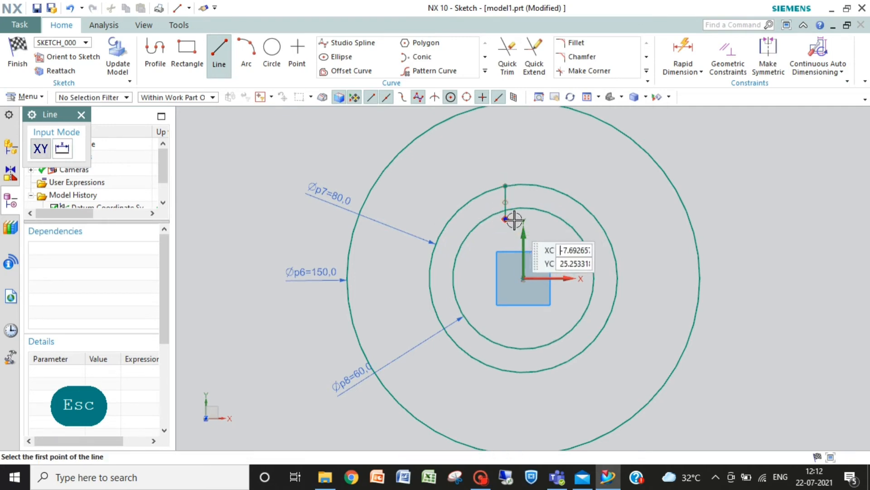
pyautogui.click(551, 188)
pyautogui.click(551, 226)
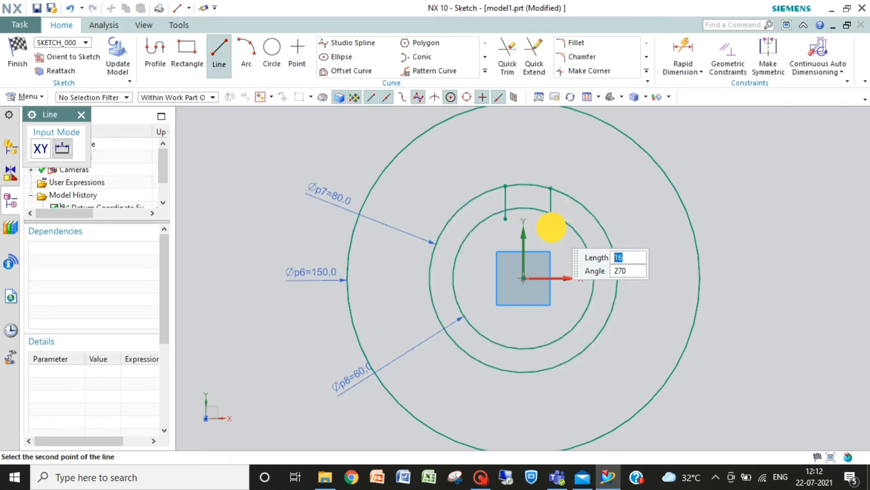
# Step: Draw a vertical line about 69 long upward from the sketch origin and convert it to a reference line
pyautogui.click(523, 278)
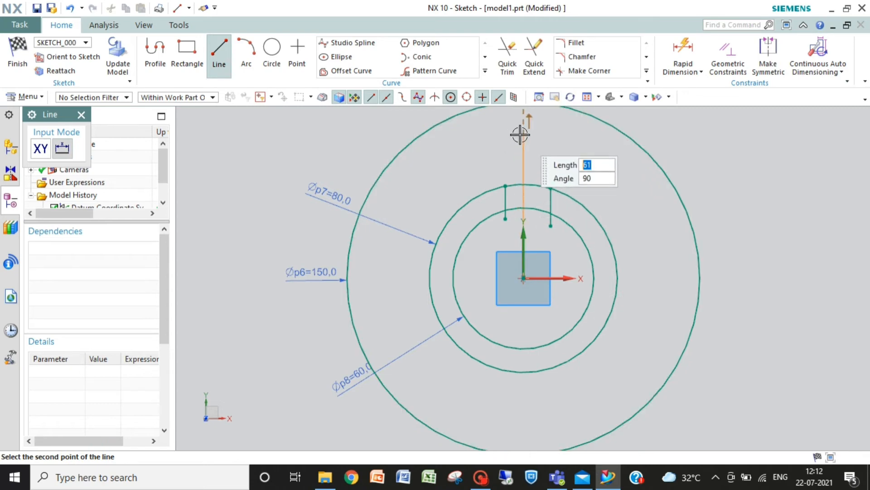
pyautogui.click(521, 117)
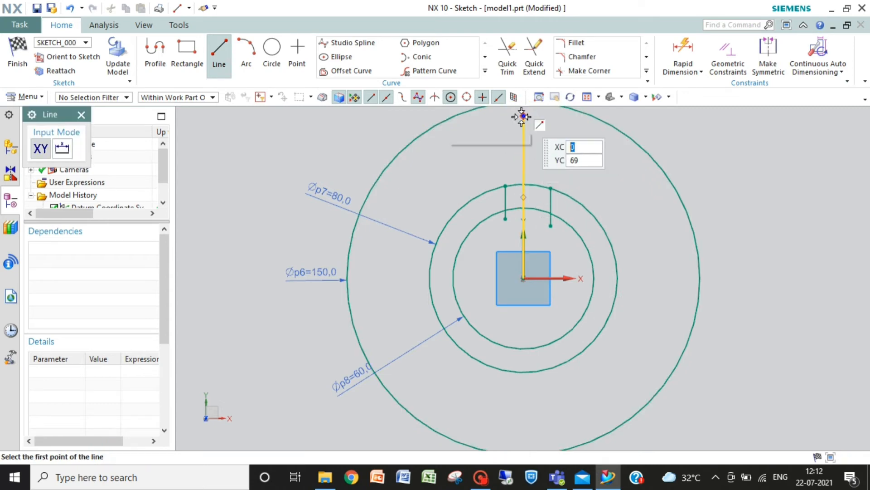
pyautogui.press('Escape')
pyautogui.press('Escape')
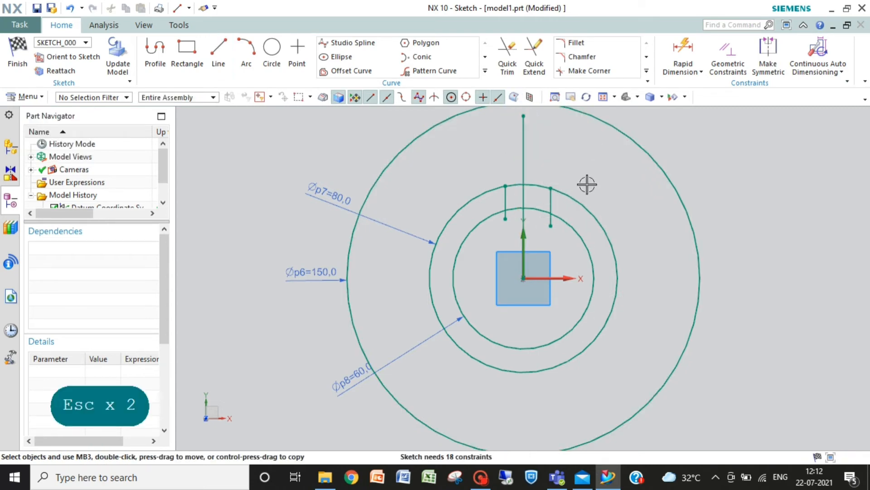
pyautogui.click(523, 223)
pyautogui.rightClick(523, 223)
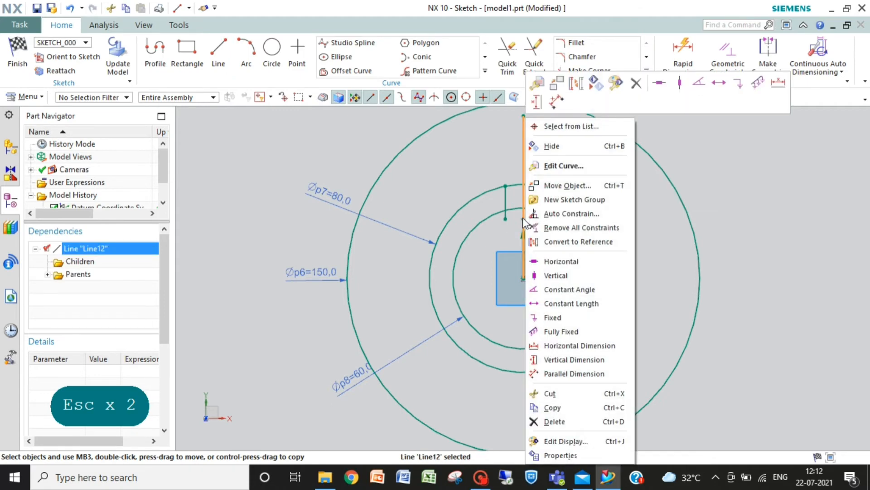
pyautogui.click(573, 240)
pyautogui.press('Escape')
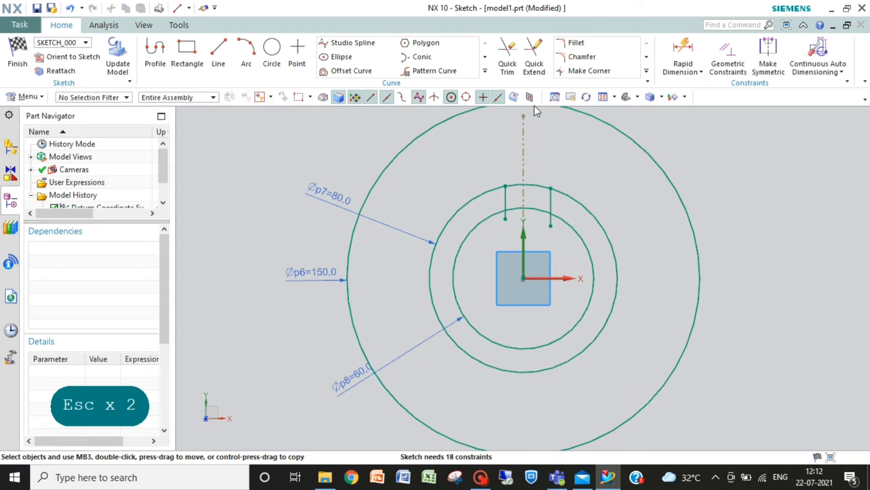
# Step: Quick Trim the vertical line ends inside the 60 circle, its arc between the lines, and the 80 circle outside them to form a keyway
pyautogui.click(507, 59)
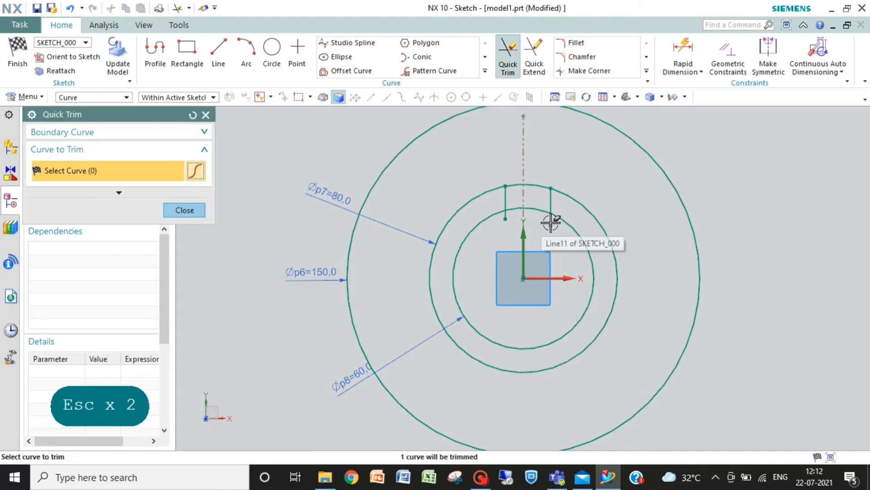
pyautogui.click(551, 222)
pyautogui.click(507, 217)
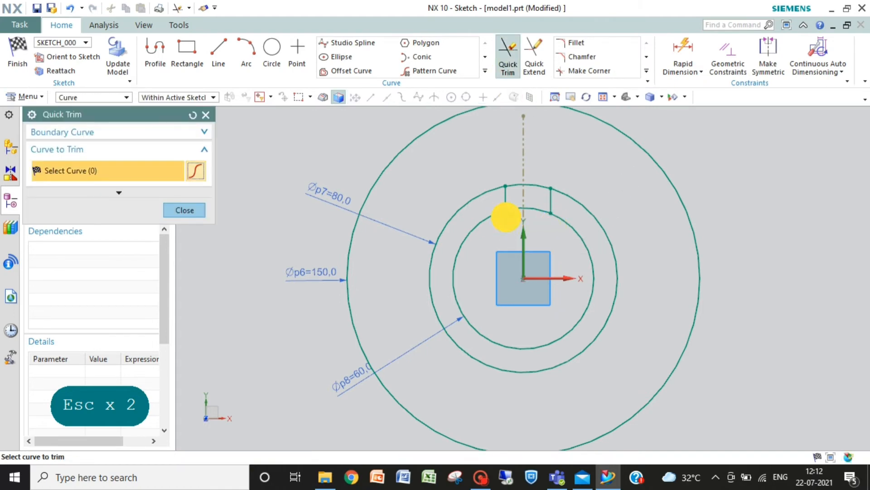
pyautogui.click(534, 210)
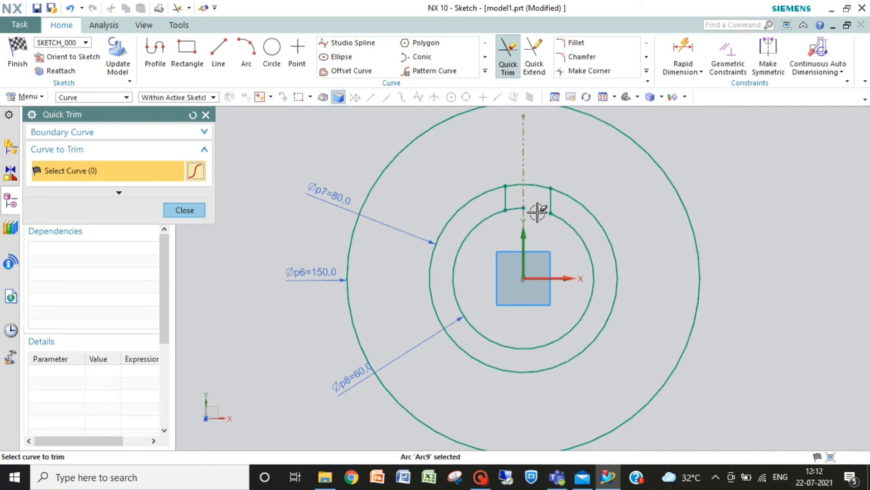
pyautogui.click(514, 209)
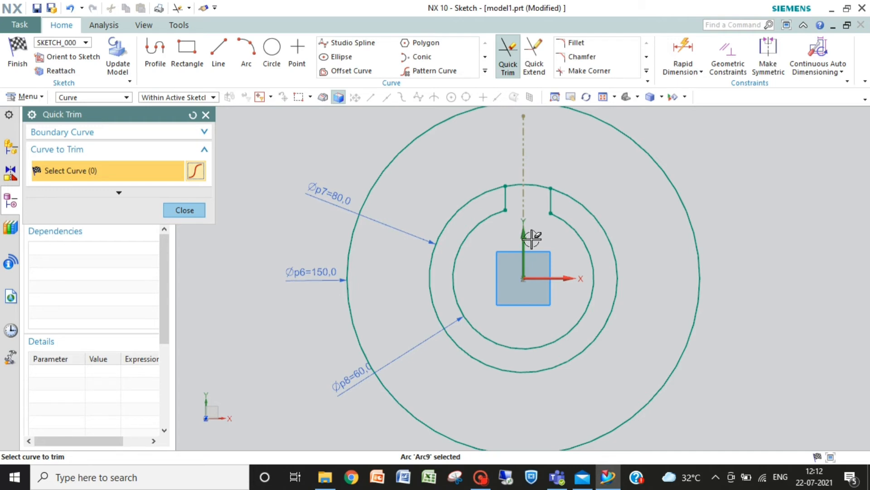
pyautogui.click(585, 207)
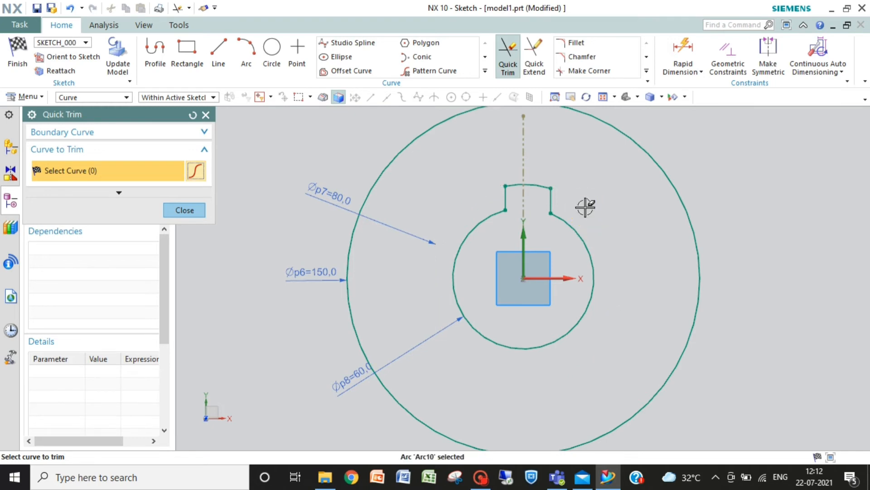
pyautogui.press('Escape')
pyautogui.press('Escape')
pyautogui.press('Escape')
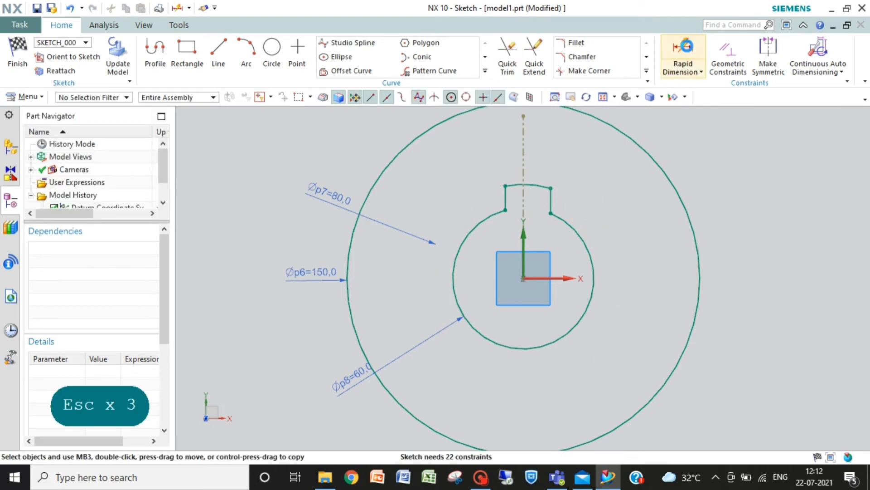
# Step: Dimension the horizontal distance between the keyway's two vertical sides as 18, placing it above the keyway
pyautogui.click(683, 48)
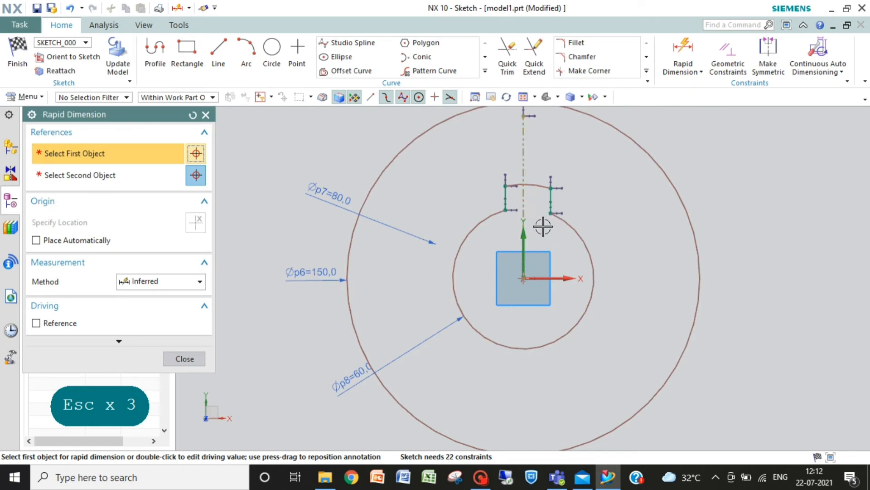
pyautogui.click(554, 198)
pyautogui.click(515, 198)
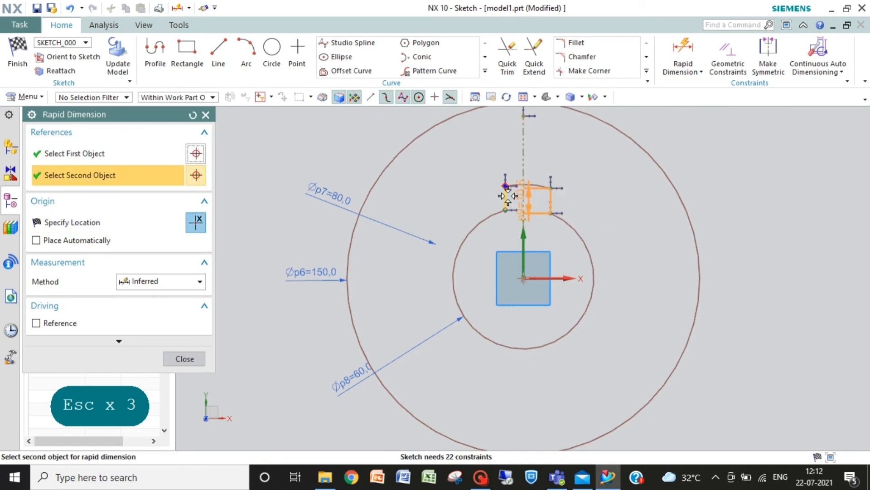
pyautogui.click(528, 144)
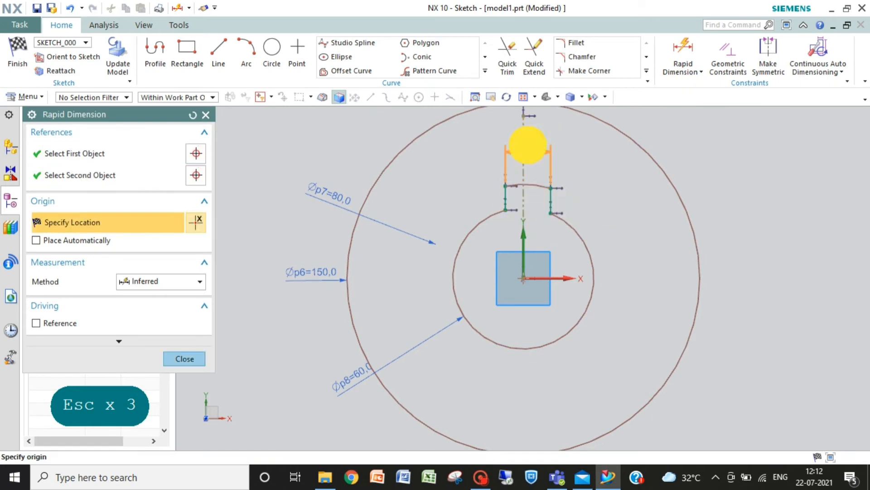
pyautogui.write('18')
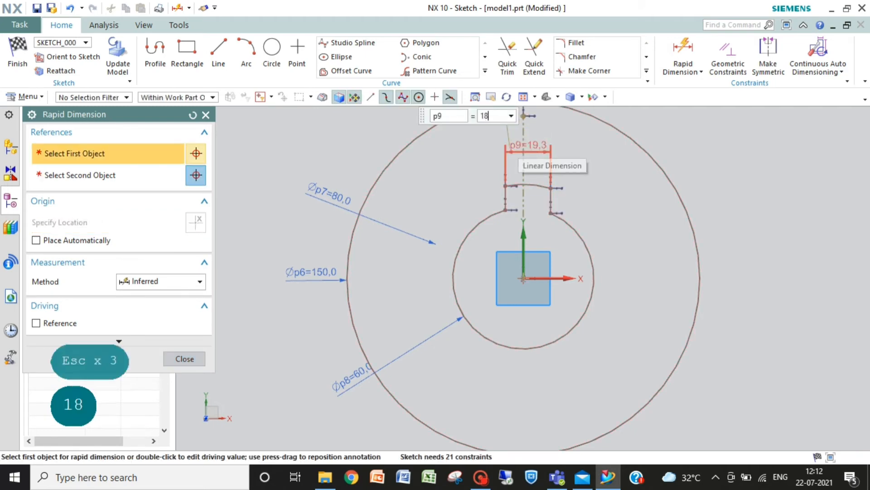
pyautogui.press('Return')
# Step: Dimension the horizontal distance from the keyway's right side to the vertical reference line as 9, placing it above the keyway
pyautogui.click(547, 203)
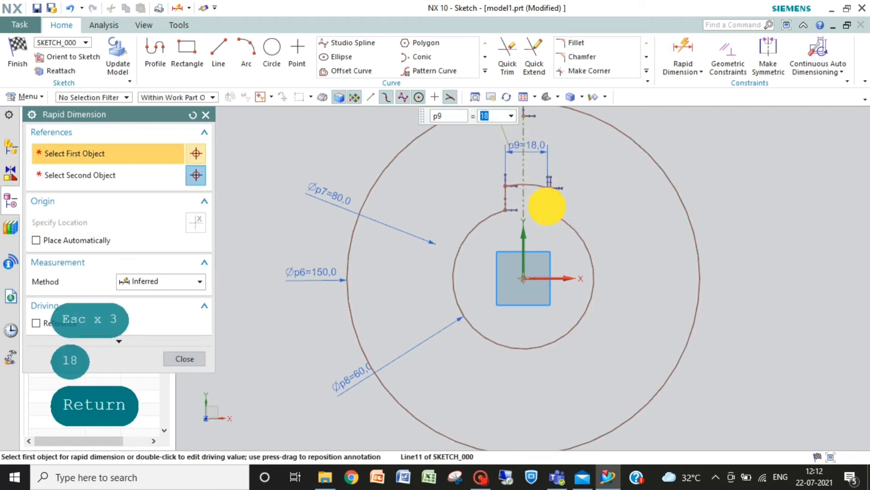
pyautogui.click(524, 200)
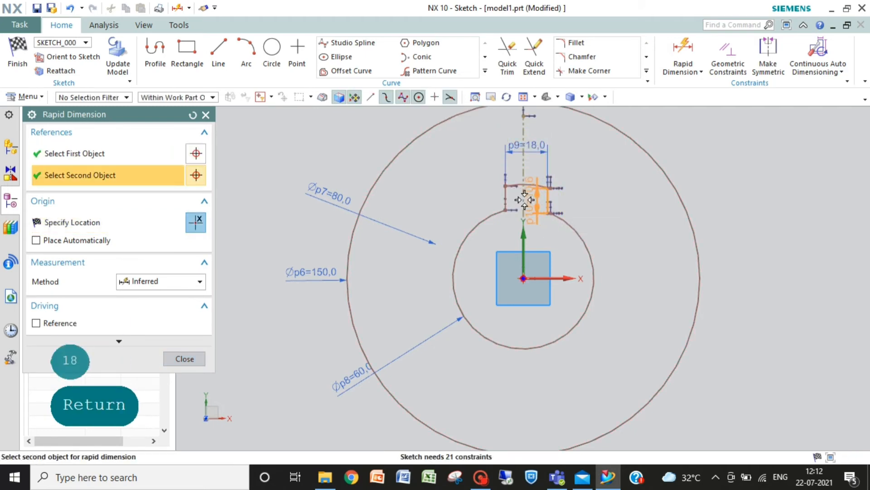
pyautogui.click(535, 172)
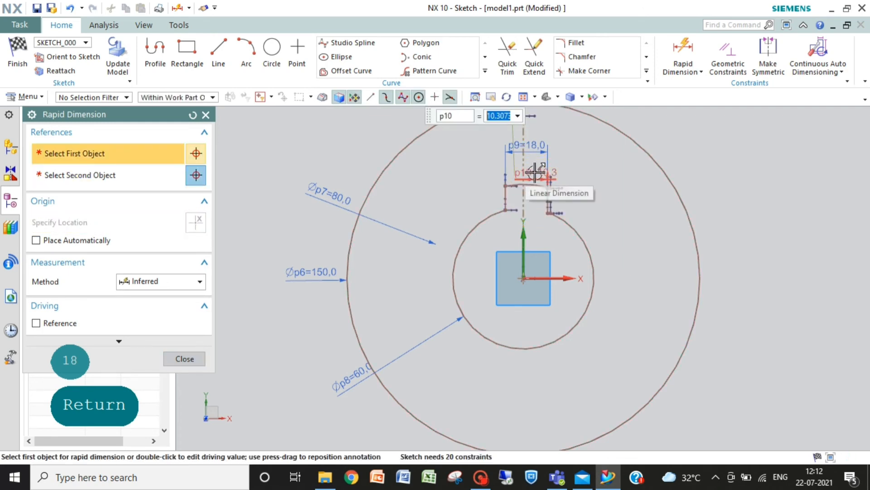
pyautogui.write('9')
pyautogui.press('Return')
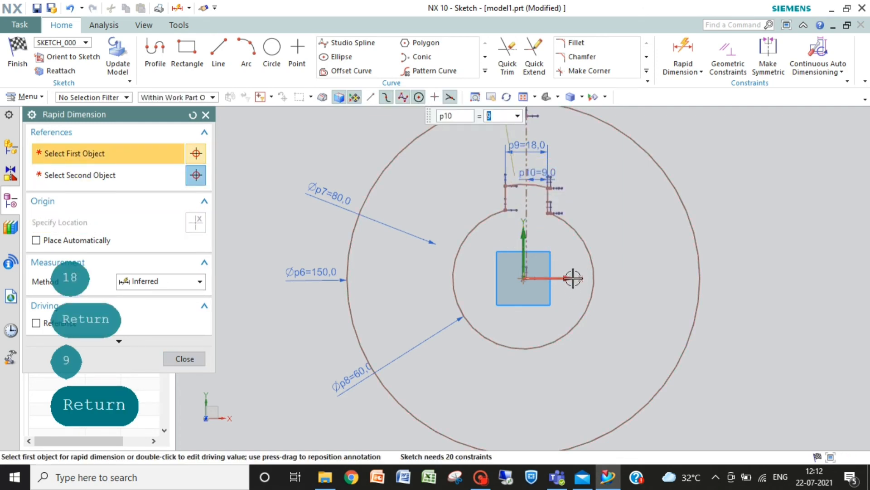
# Step: Dimension the distance between the vertical reference line and the Y axis as 0, placing it below the 60 circle
pyautogui.click(528, 198)
pyautogui.click(522, 264)
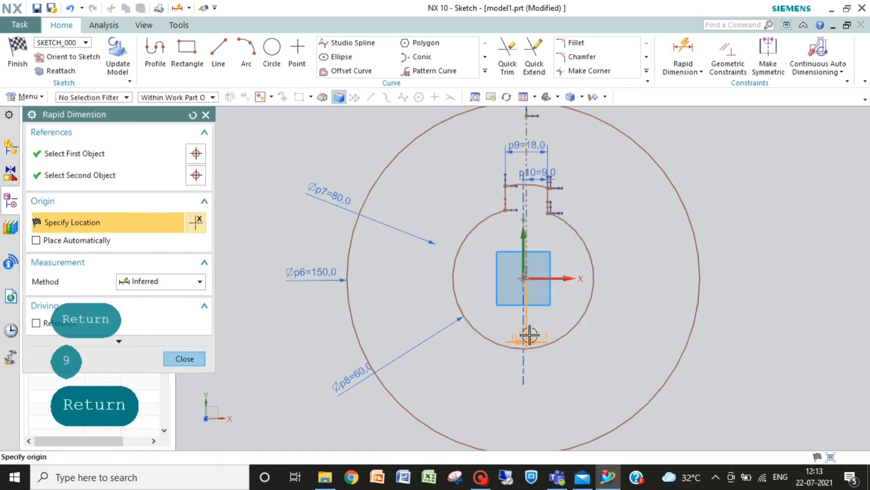
pyautogui.click(529, 383)
pyautogui.write('0')
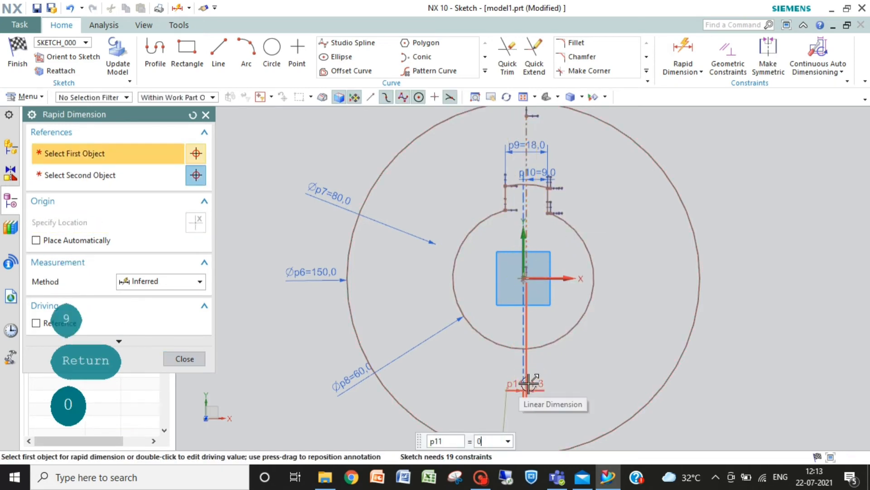
pyautogui.press('Return')
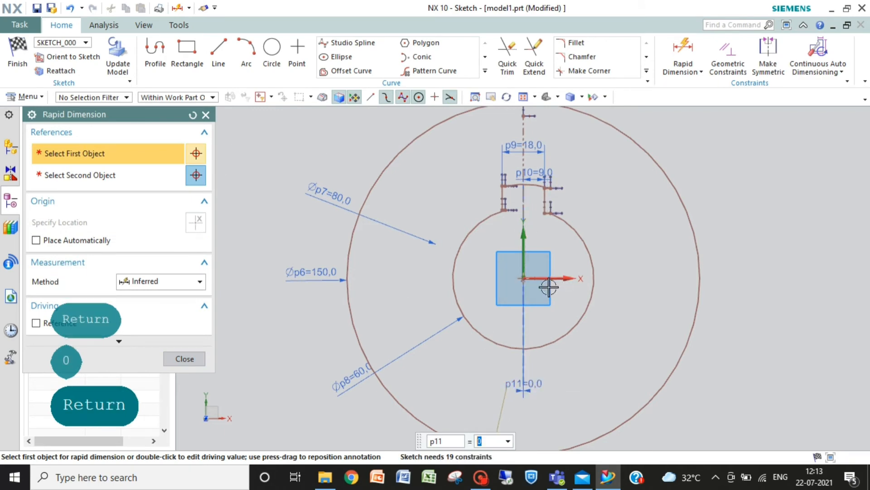
pyautogui.click(185, 358)
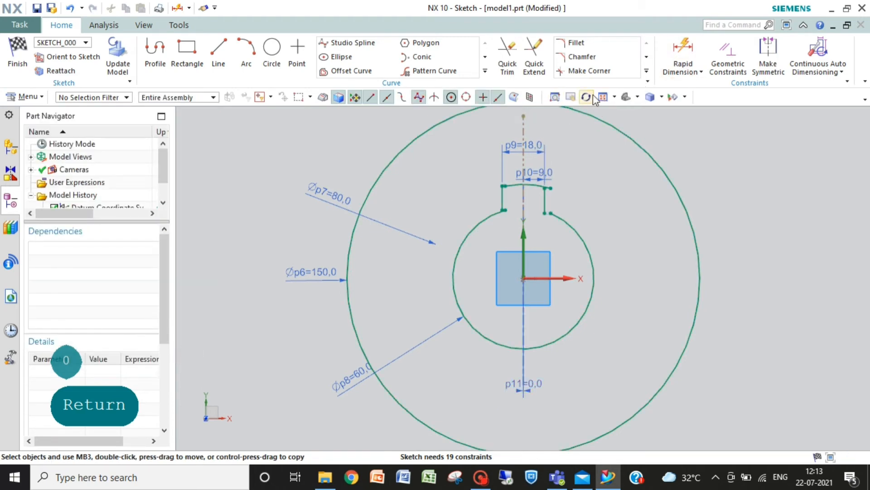
# Step: Move the keyway's 18 and 9 dimensions upward, away from the keyway arc, toward the upper edge of the 150 circle
pyautogui.click(603, 97)
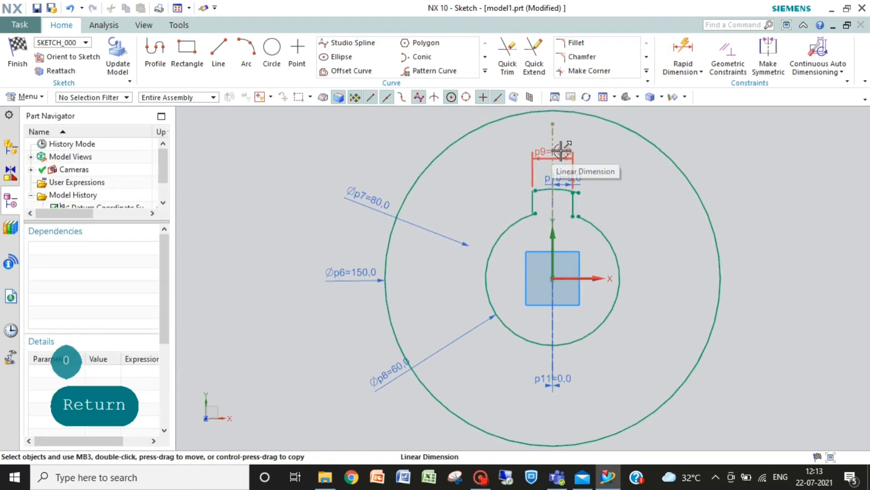
pyautogui.moveTo(554, 156); pyautogui.dragTo(557, 101)
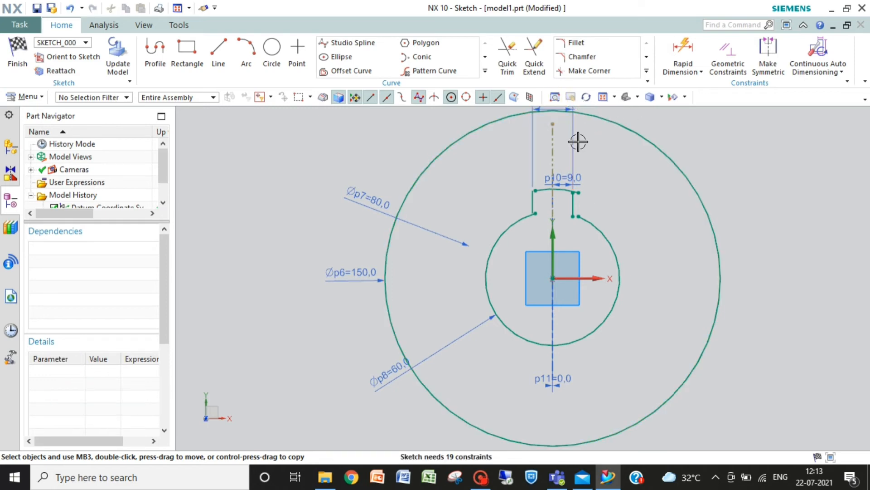
pyautogui.moveTo(562, 178); pyautogui.dragTo(560, 132)
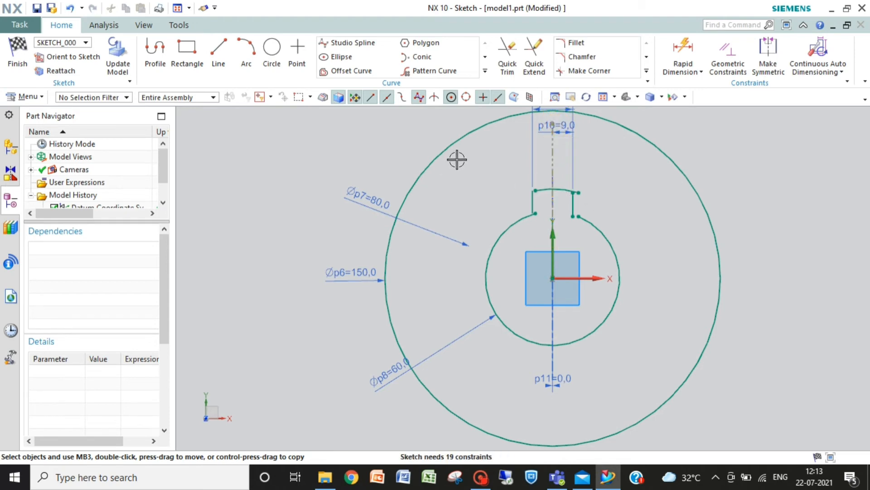
# Step: Apply coincident constraints joining both ends of the keyway's left side to the neighbouring ends of the 60 arc and the 80 arc
pyautogui.click(555, 97)
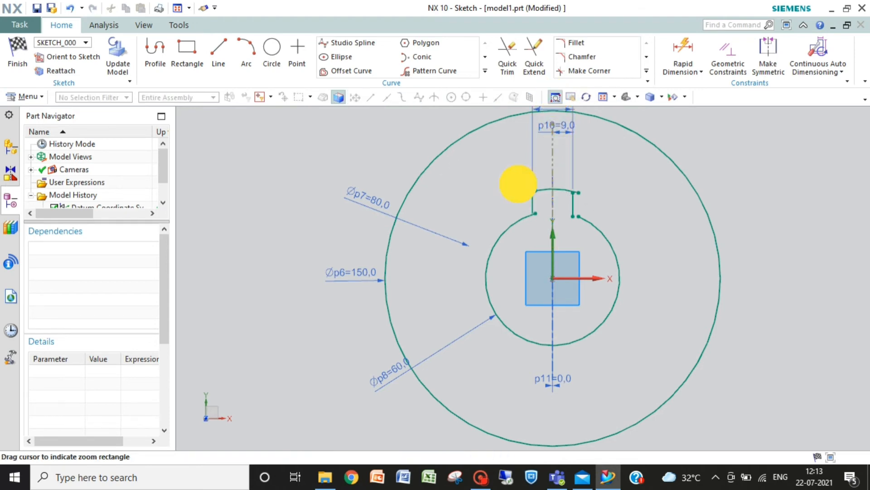
pyautogui.moveTo(518, 184); pyautogui.dragTo(599, 229)
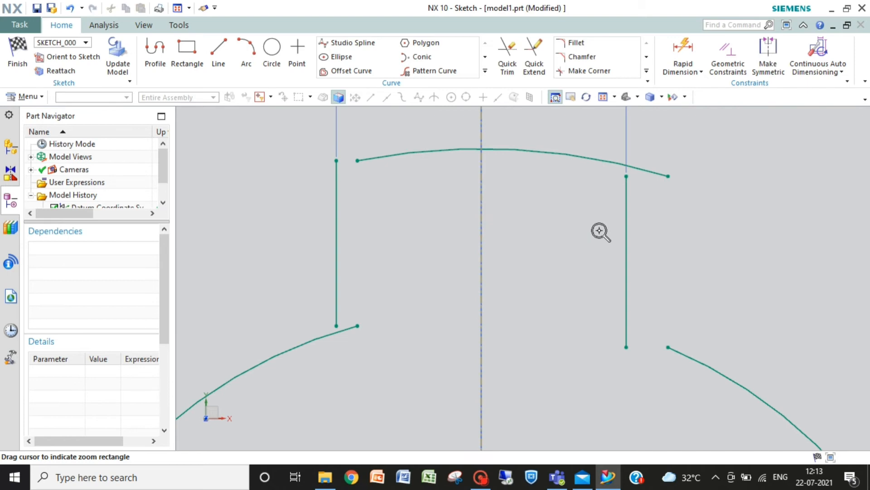
pyautogui.press('Escape')
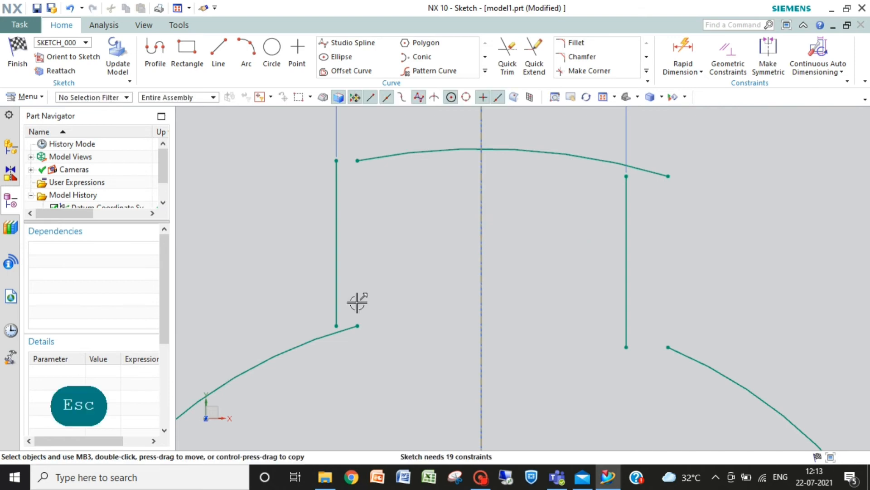
pyautogui.click(725, 50)
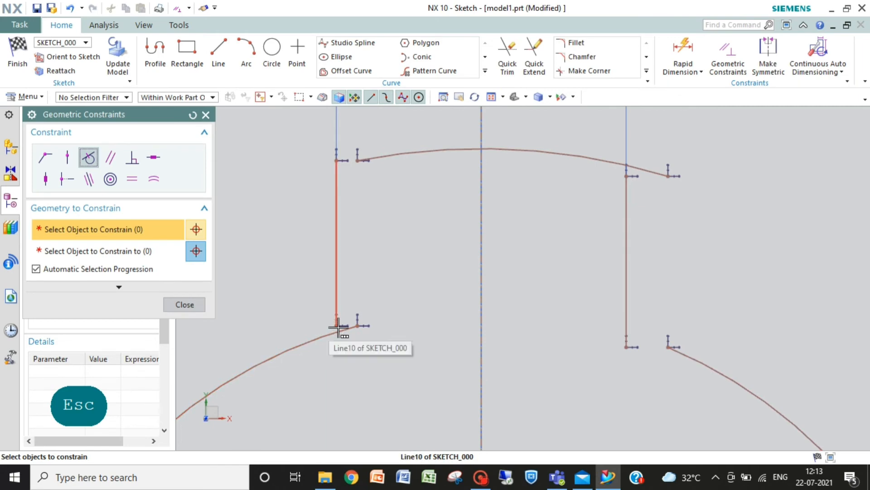
pyautogui.click(44, 159)
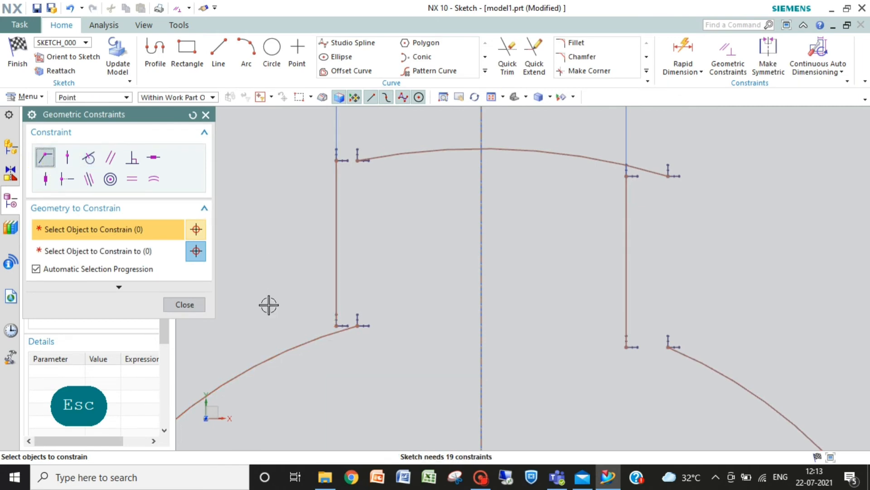
pyautogui.click(338, 327)
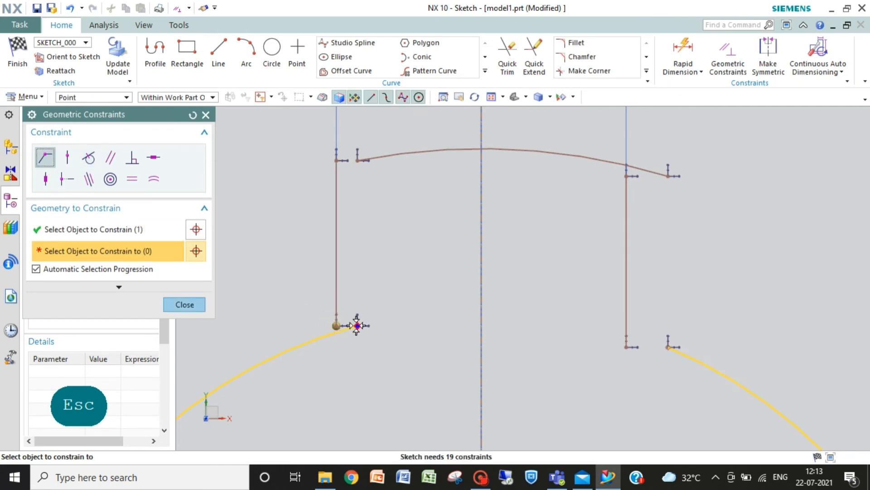
pyautogui.click(356, 325)
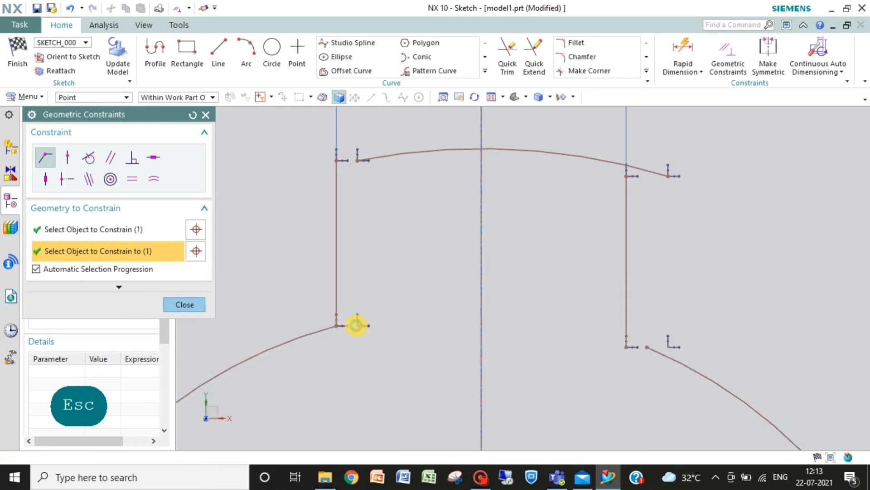
pyautogui.click(358, 160)
pyautogui.click(338, 158)
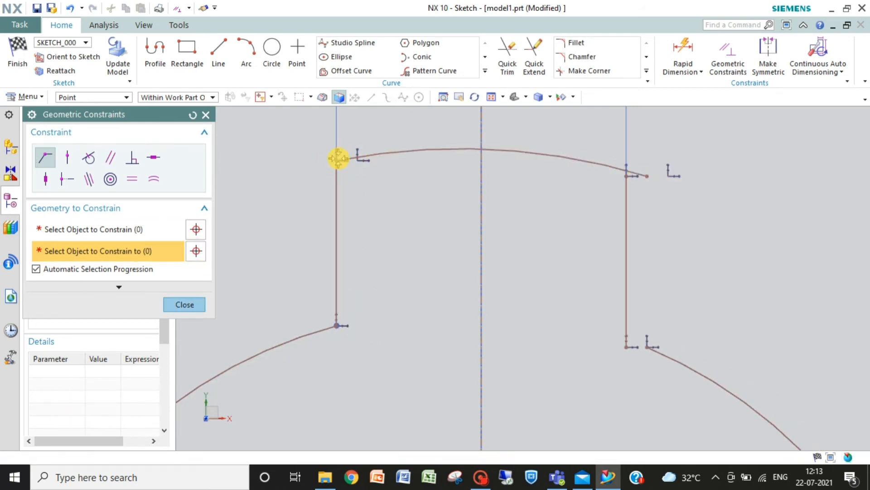
# Step: Make both endpoints of the keyway's right side coincident with the adjacent ends of the 60 and 80 arcs
pyautogui.click(627, 348)
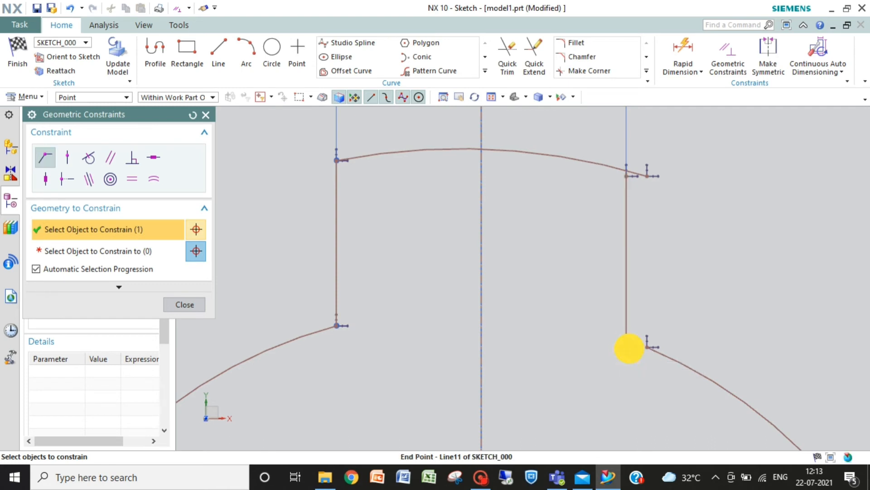
pyautogui.click(646, 344)
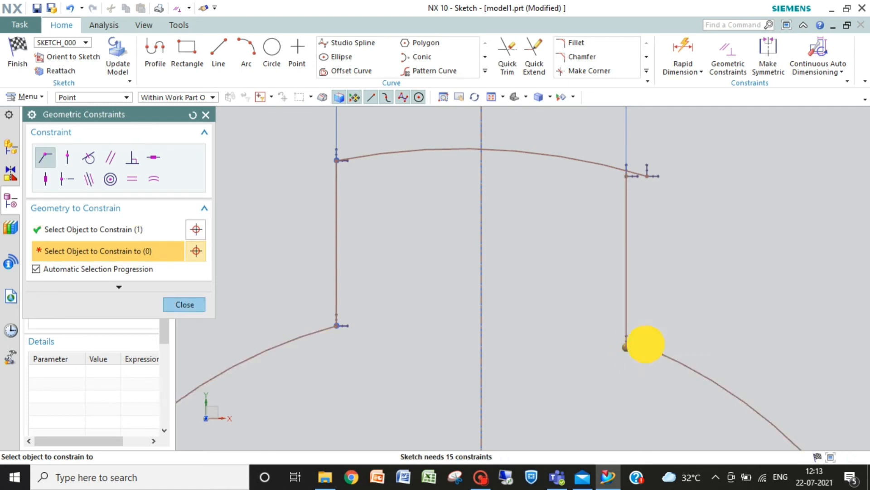
pyautogui.click(626, 174)
pyautogui.click(647, 175)
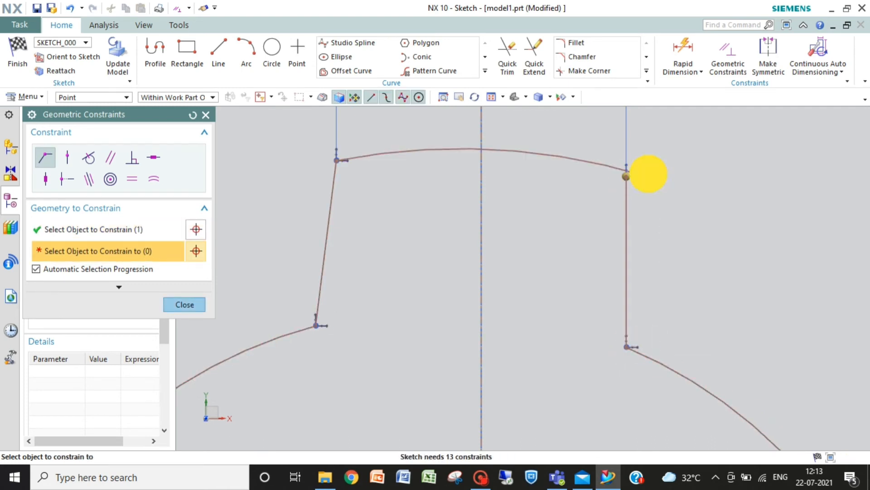
# Step: Apply vertical constraints to the keyway's left and right side lines
pyautogui.click(45, 179)
pyautogui.click(330, 222)
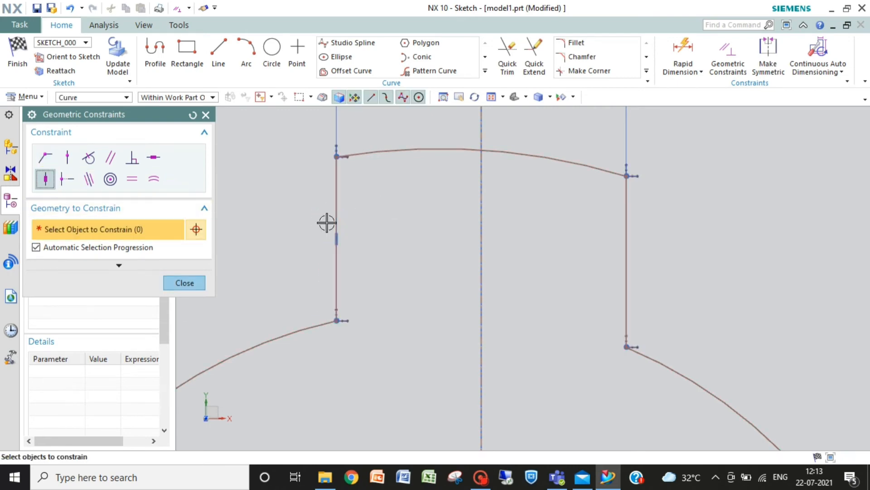
pyautogui.click(625, 244)
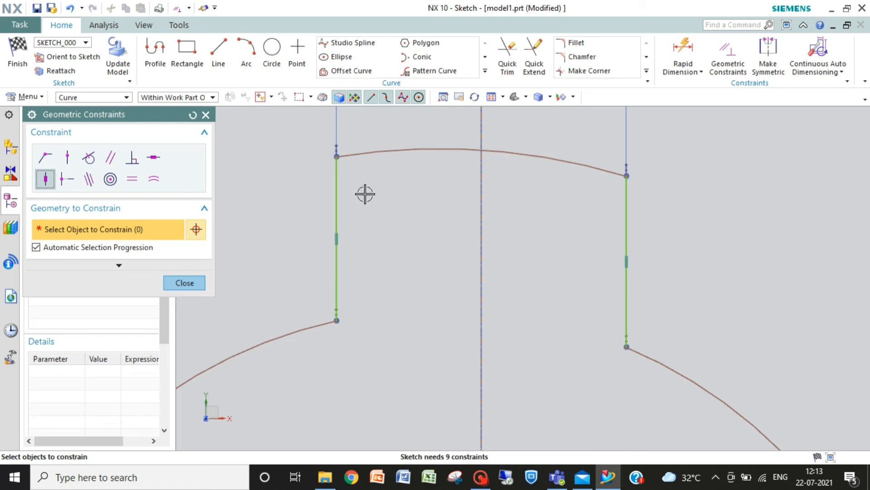
pyautogui.click(192, 282)
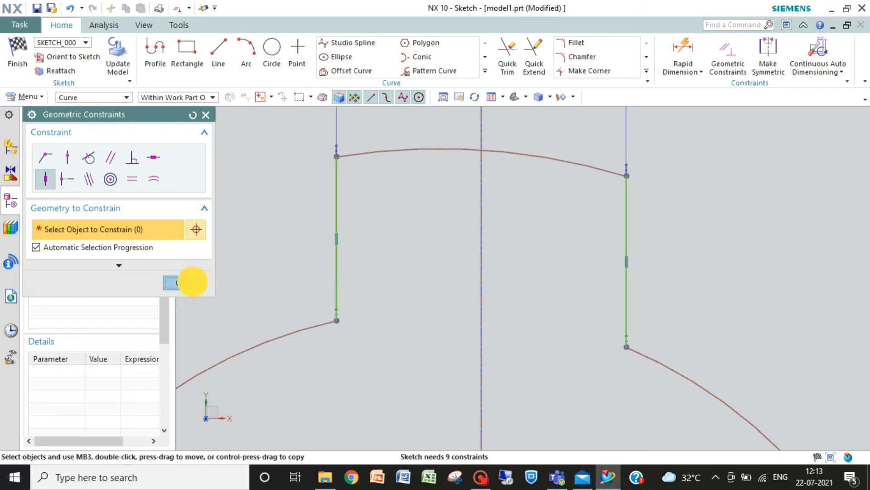
# Step: Move the 80 diameter dimension inside the 150 circle, just above and left of the keyway arc
pyautogui.click(602, 96)
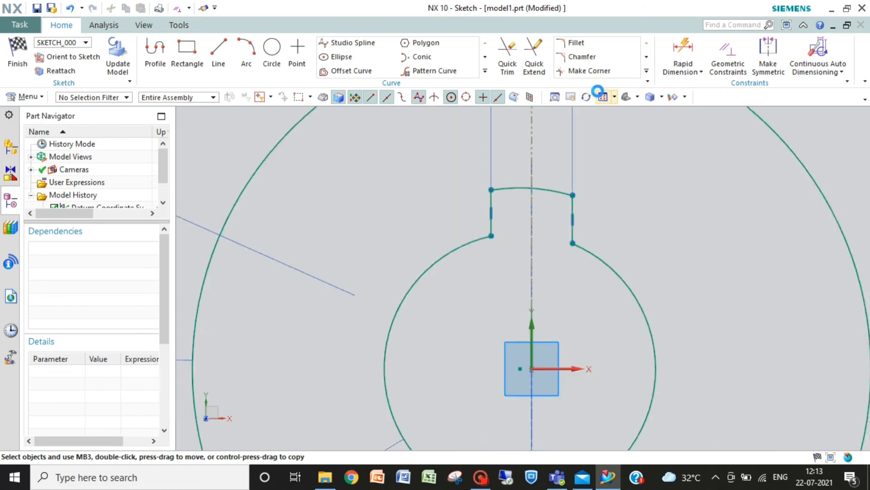
pyautogui.moveTo(364, 205); pyautogui.dragTo(498, 169)
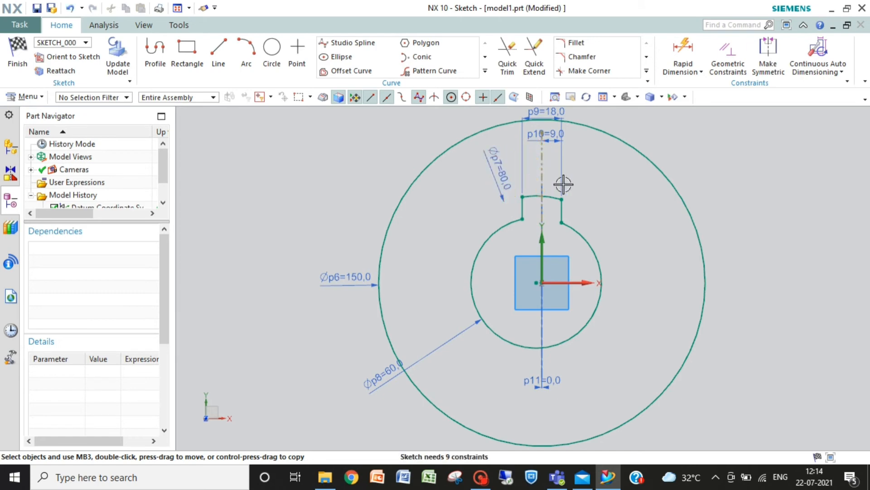
pyautogui.click(536, 195)
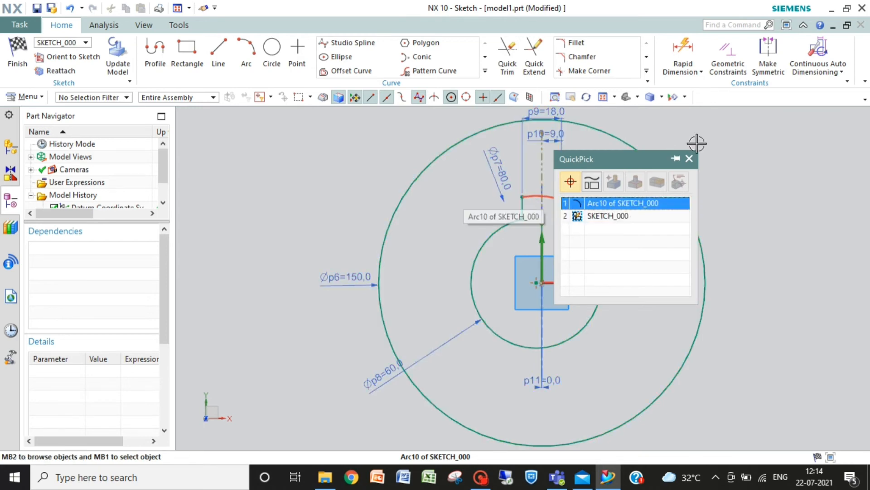
pyautogui.click(690, 159)
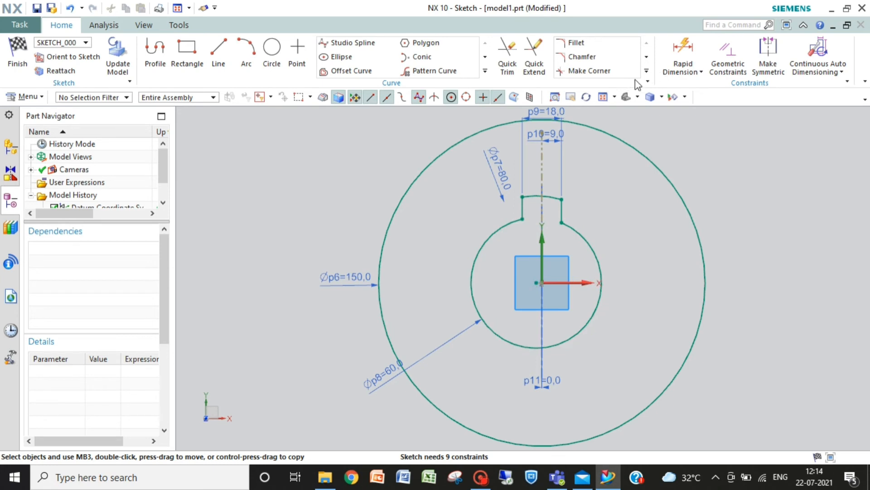
# Step: Apply concentric constraints between the 60 arc and the keyway's top arc, and between the 150 circle and the 60 arc
pyautogui.click(714, 68)
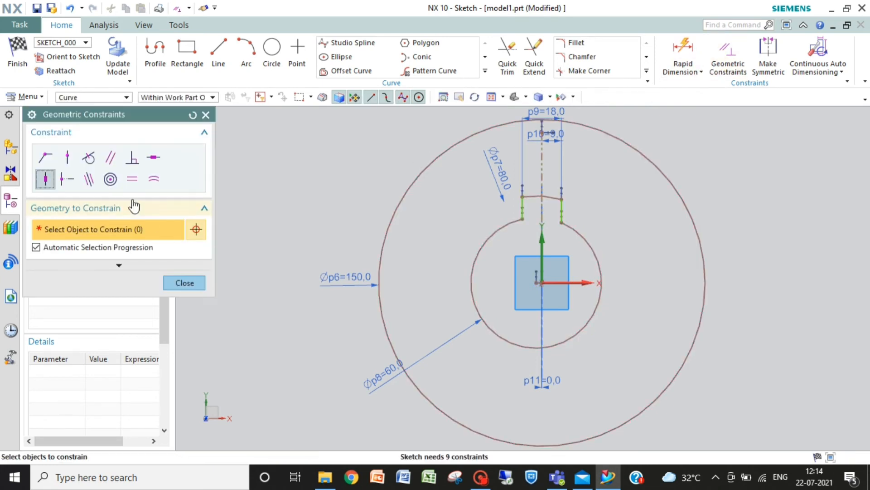
pyautogui.click(111, 180)
pyautogui.click(597, 260)
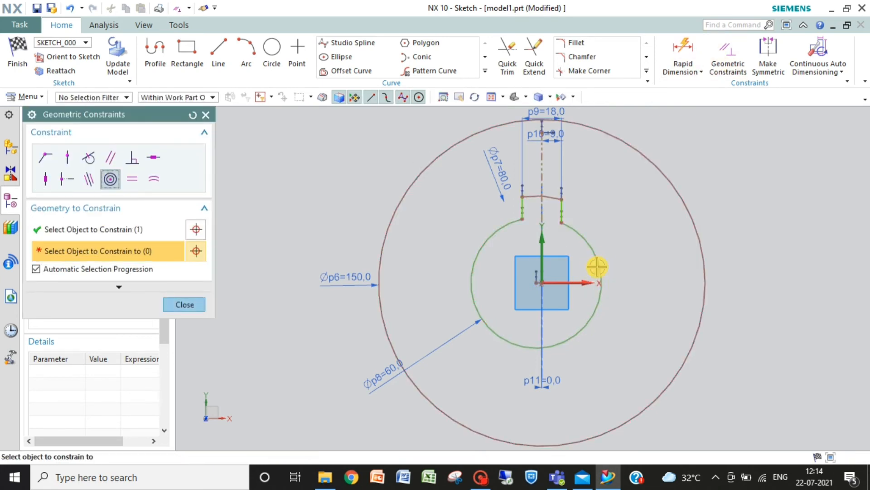
pyautogui.click(550, 197)
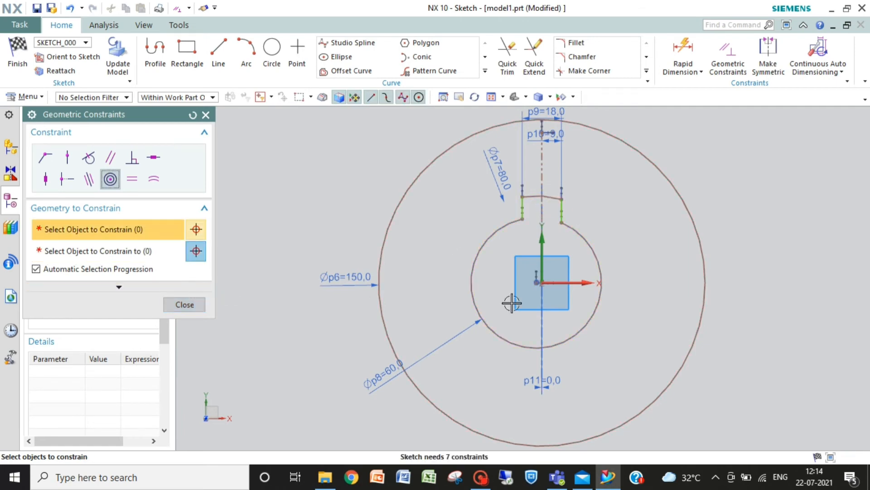
pyautogui.click(686, 361)
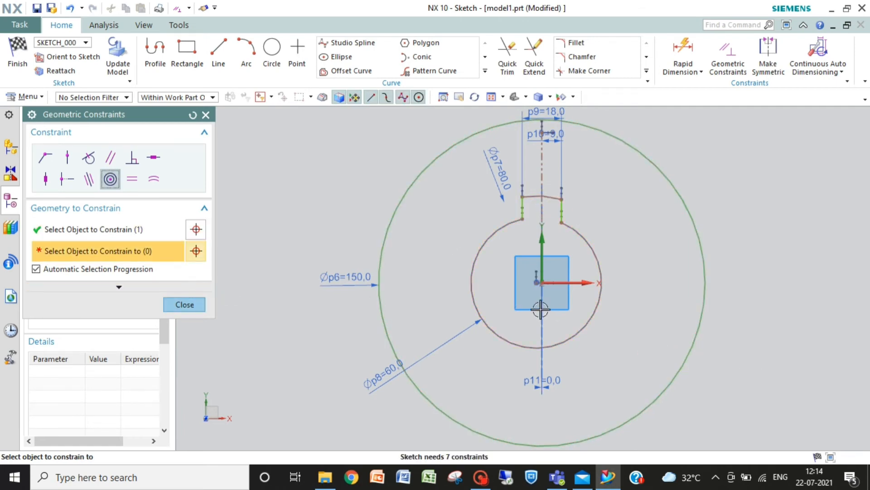
pyautogui.click(580, 327)
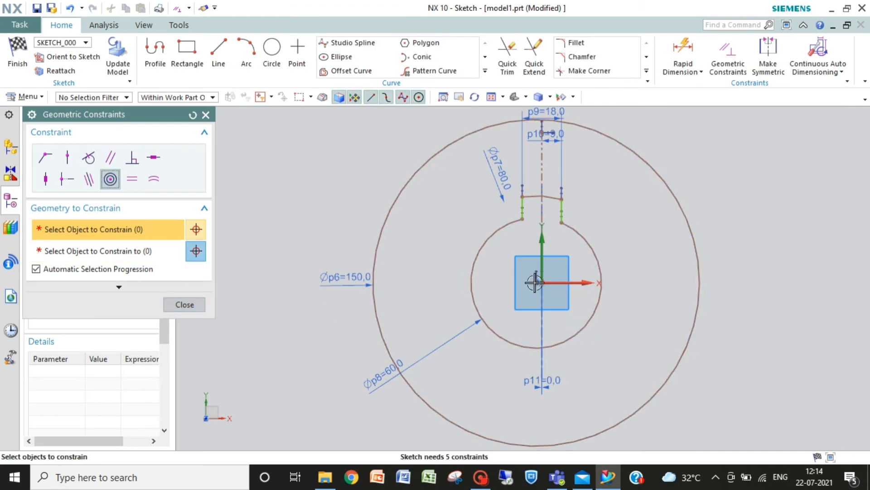
# Step: Make the common centre of the concentric arcs coincident with the sketch origin
pyautogui.click(45, 159)
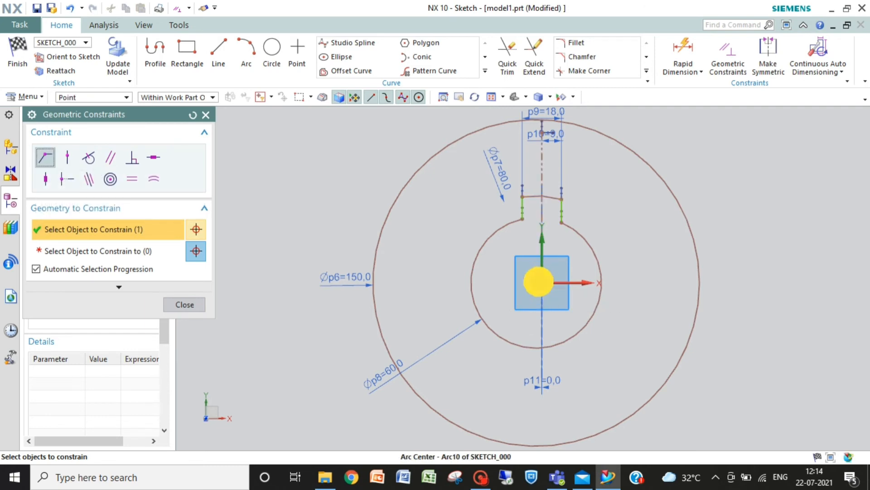
pyautogui.click(542, 282)
pyautogui.click(542, 284)
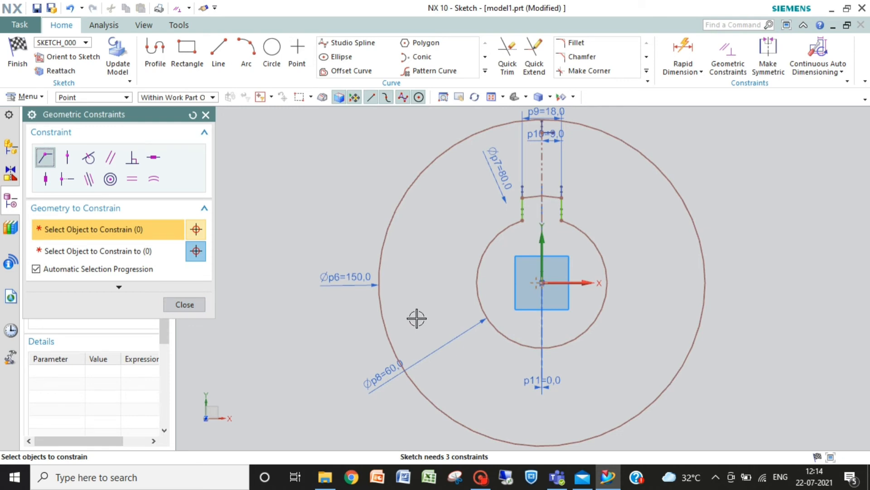
pyautogui.click(189, 306)
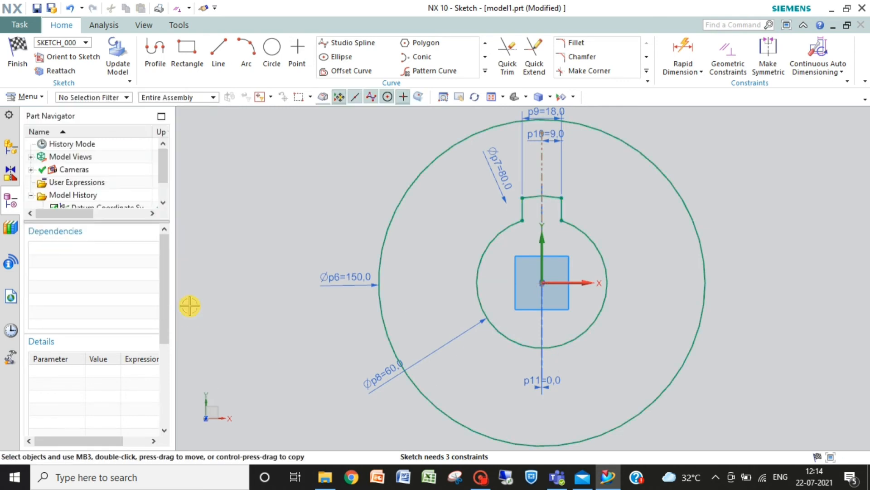
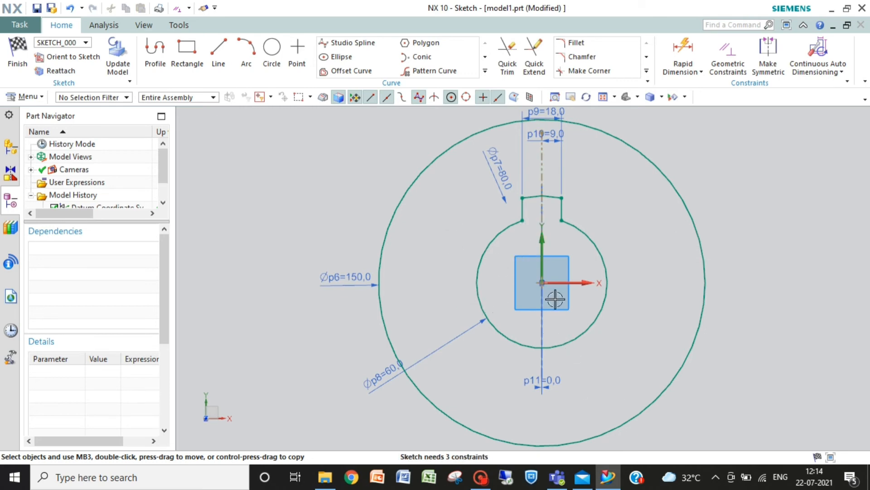
# Step: Draw two 75-long lines from the origin to the 150 circle, about 39° left and about 42° right of the vertical reference line
pyautogui.click(204, 47)
pyautogui.click(219, 52)
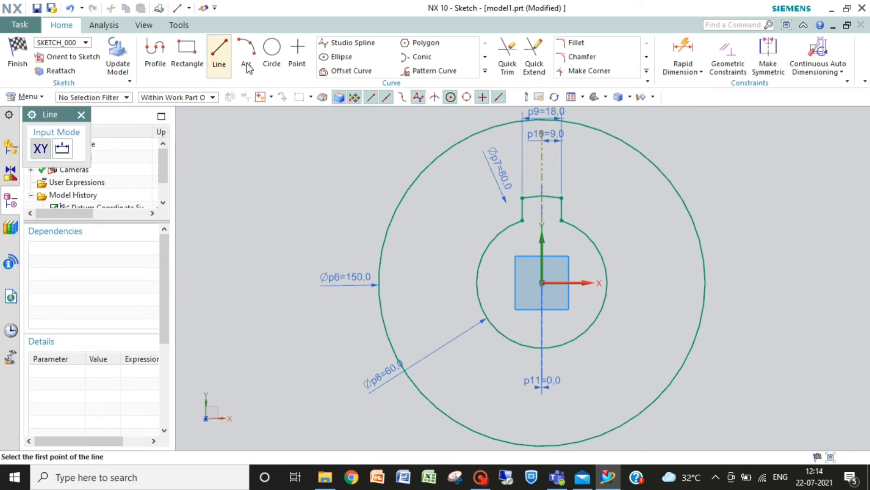
pyautogui.click(542, 282)
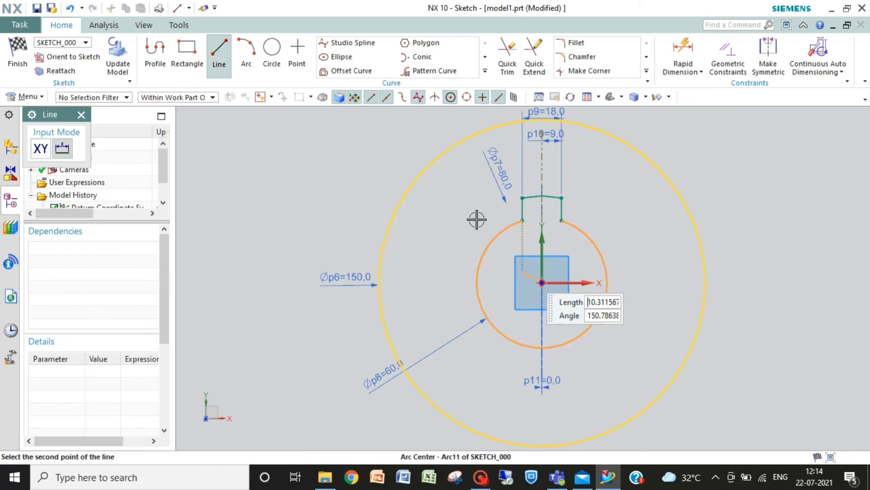
pyautogui.click(439, 156)
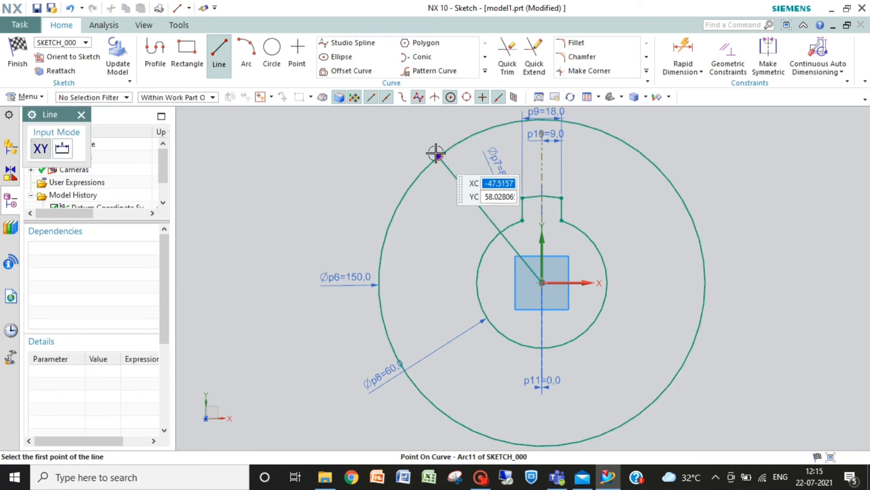
pyautogui.click(557, 267)
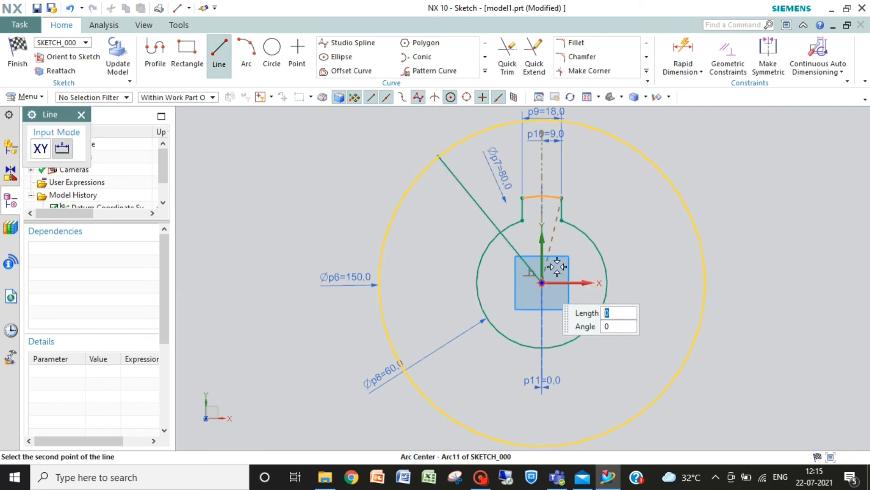
pyautogui.write('75')
pyautogui.click(655, 157)
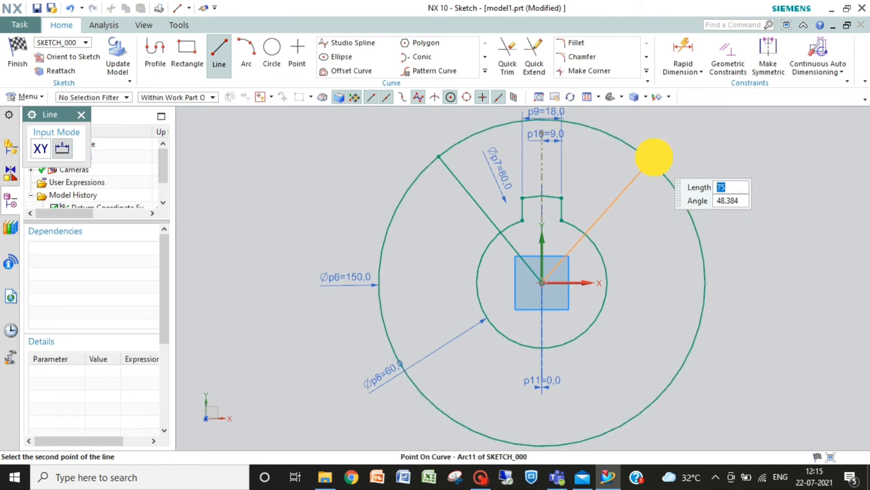
pyautogui.press('Escape')
pyautogui.press('Escape')
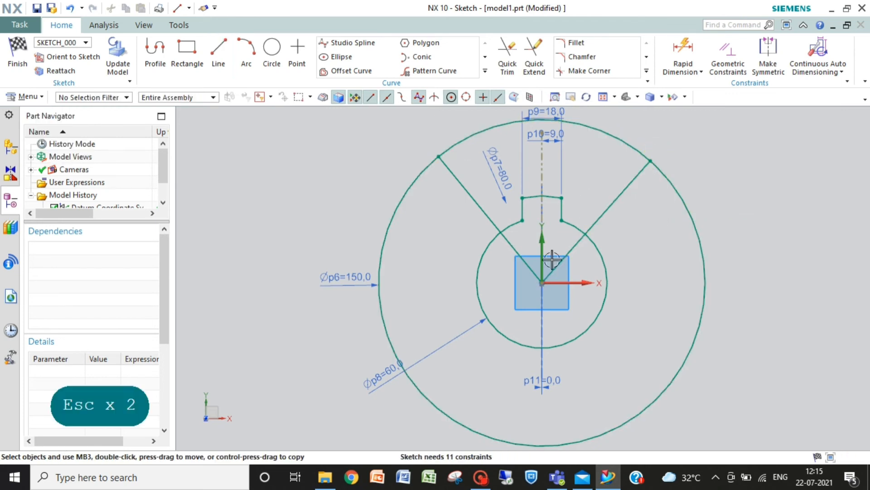
# Step: Convert the two slanted lines on either side of the keyway to reference lines
pyautogui.click(479, 200)
pyautogui.rightClick(480, 208)
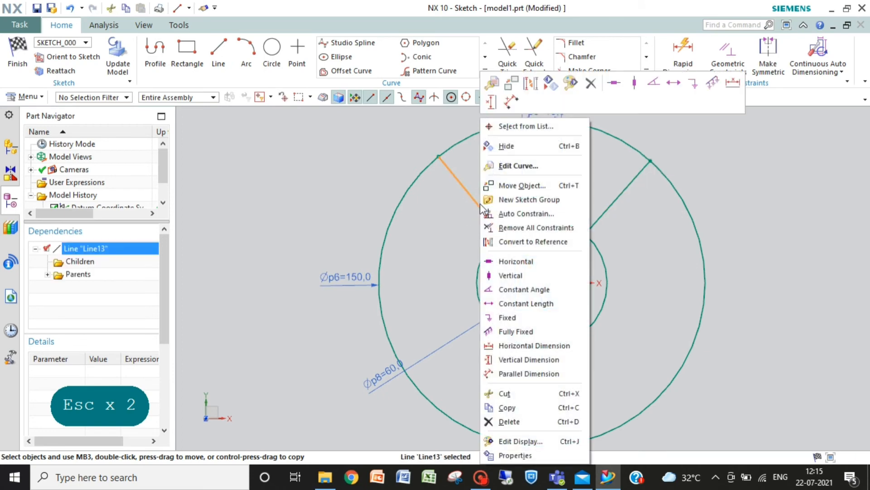
pyautogui.click(512, 242)
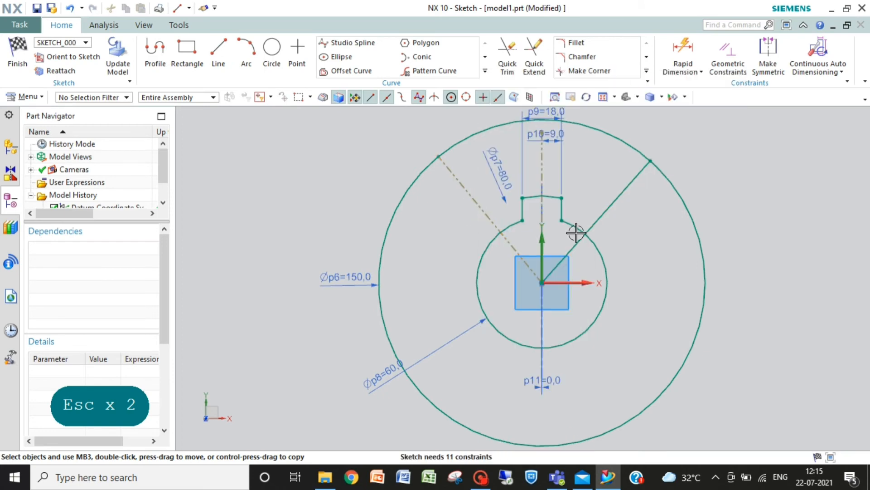
pyautogui.click(598, 221)
pyautogui.rightClick(598, 221)
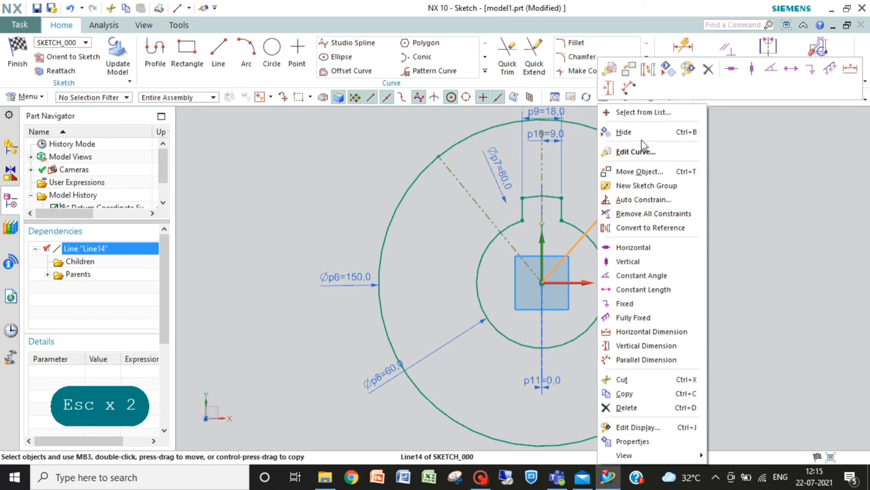
pyautogui.click(643, 228)
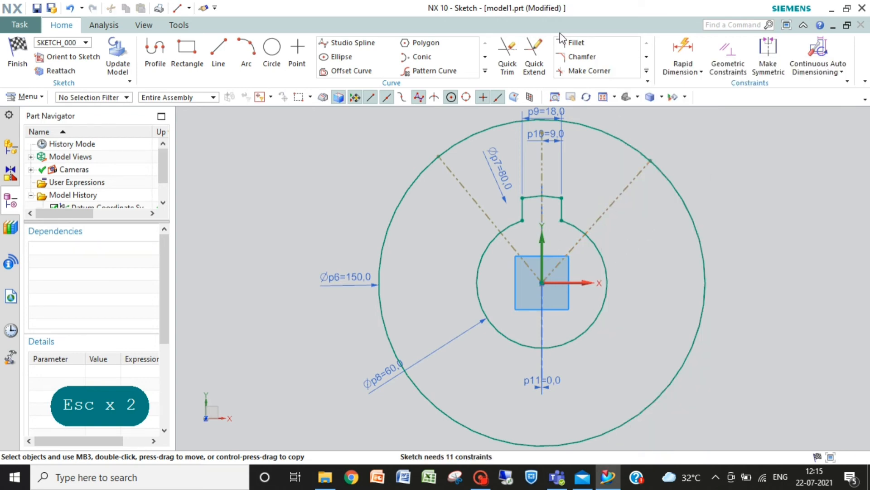
# Step: Add a 30° angular dimension between the right slanted reference line and the keyway's central reference line
pyautogui.click(683, 52)
pyautogui.click(603, 204)
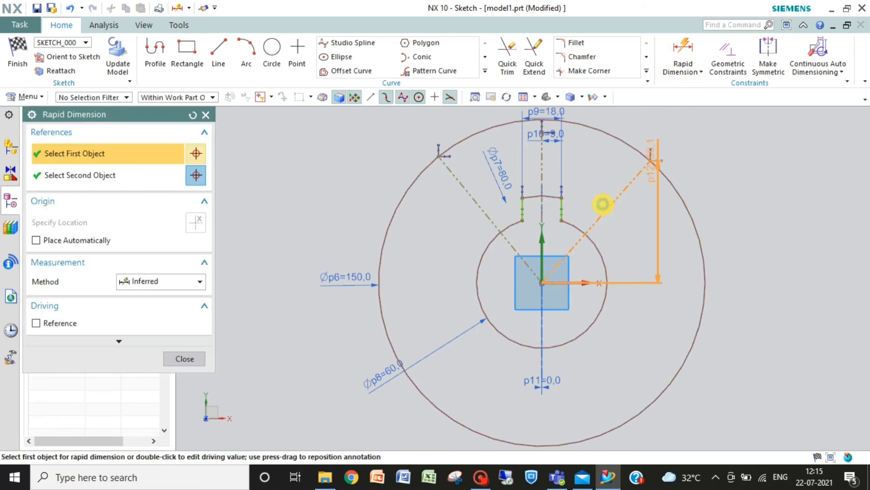
pyautogui.click(541, 206)
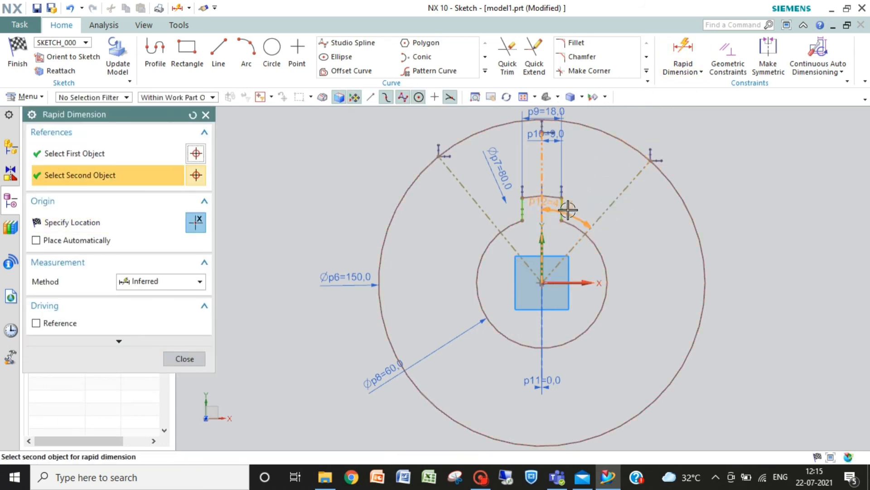
pyautogui.click(589, 166)
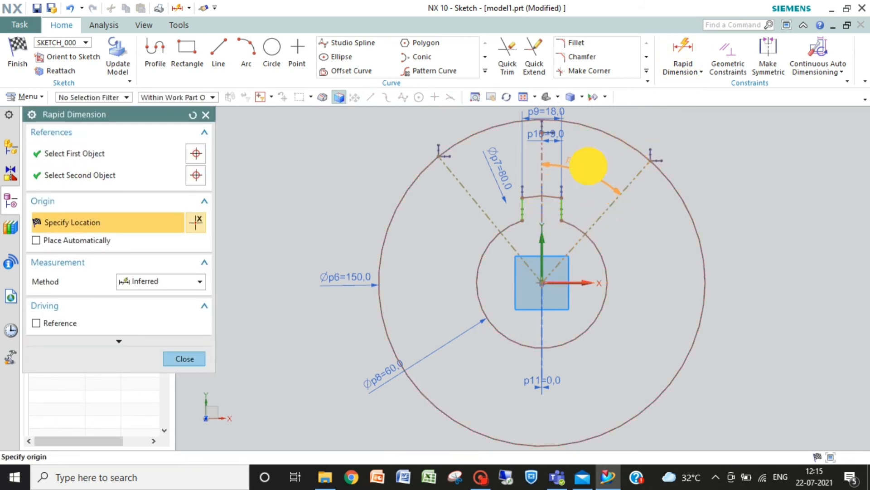
pyautogui.write('6')
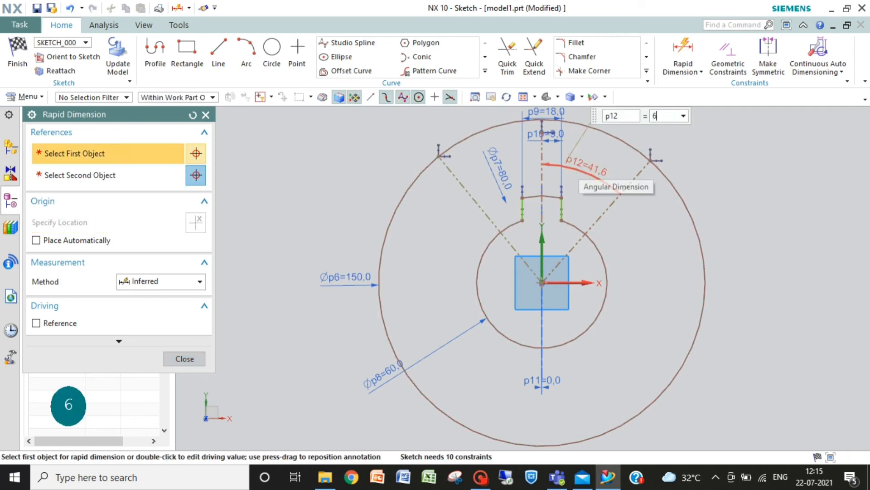
pyautogui.press('BackSpace')
pyautogui.write('30')
pyautogui.press('Return')
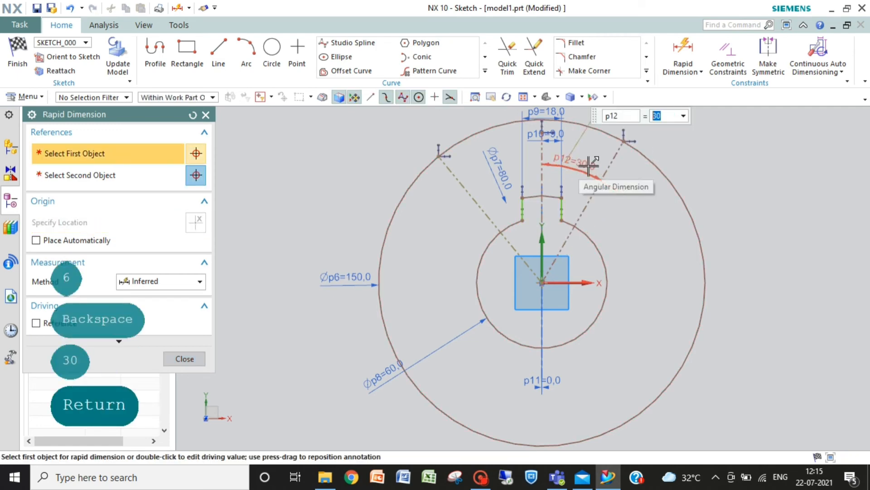
# Step: Add a 30° angular dimension between the keyway's central reference line and the left slanted reference line
pyautogui.click(543, 209)
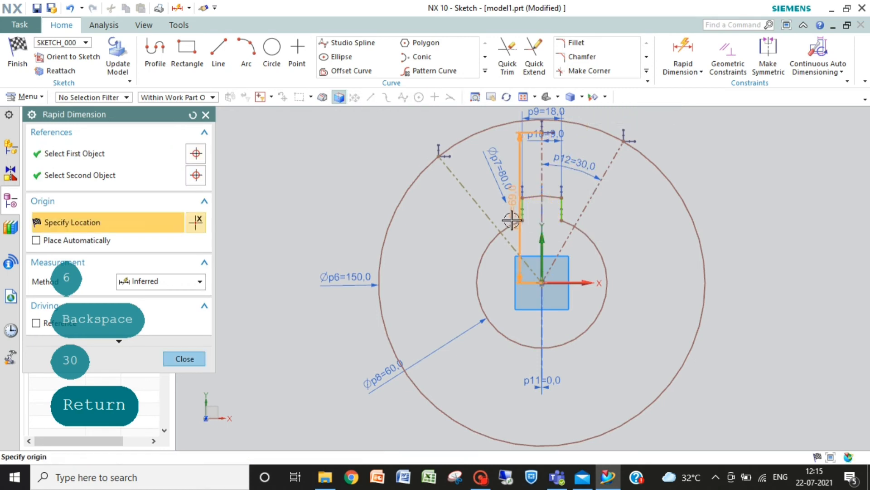
pyautogui.click(493, 220)
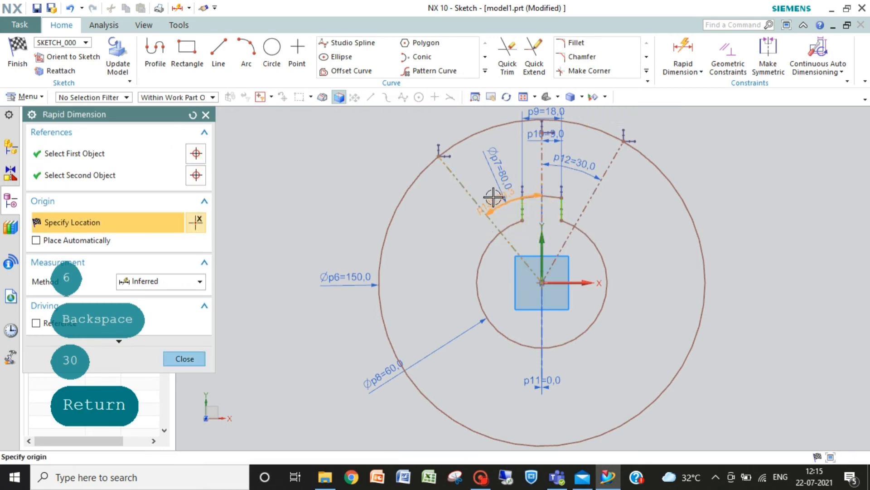
pyautogui.click(486, 172)
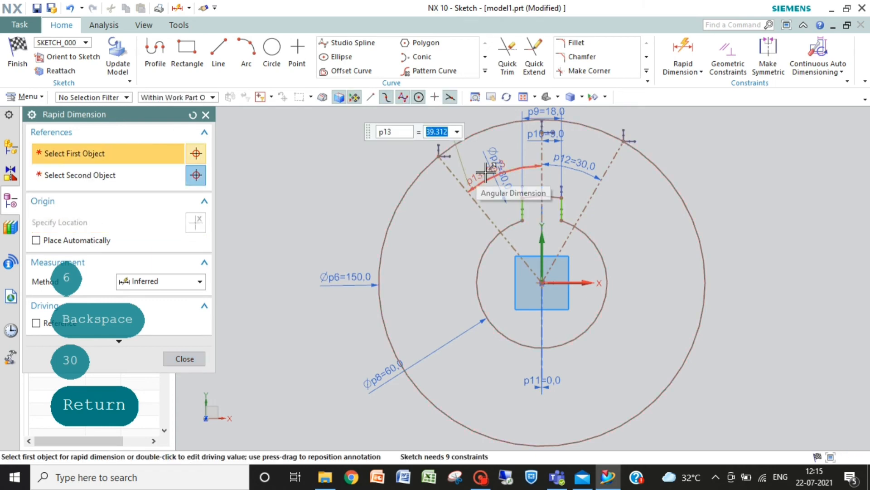
pyautogui.write('30')
pyautogui.press('Return')
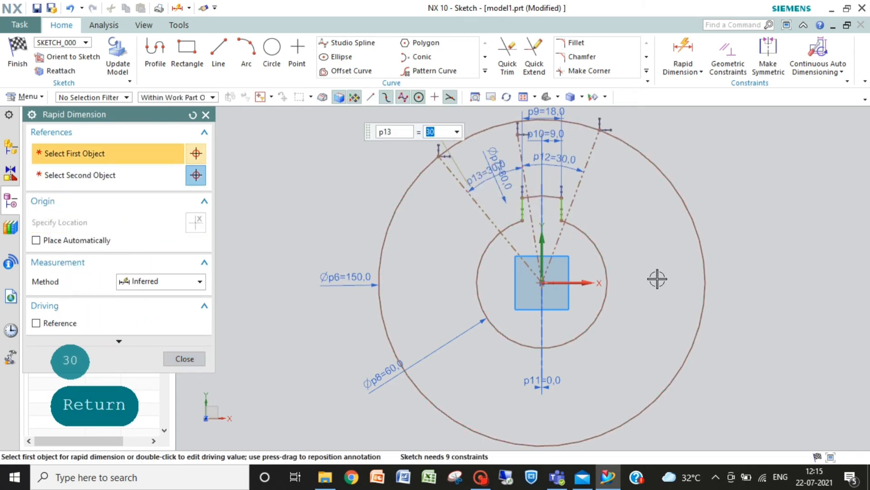
pyautogui.press('Escape')
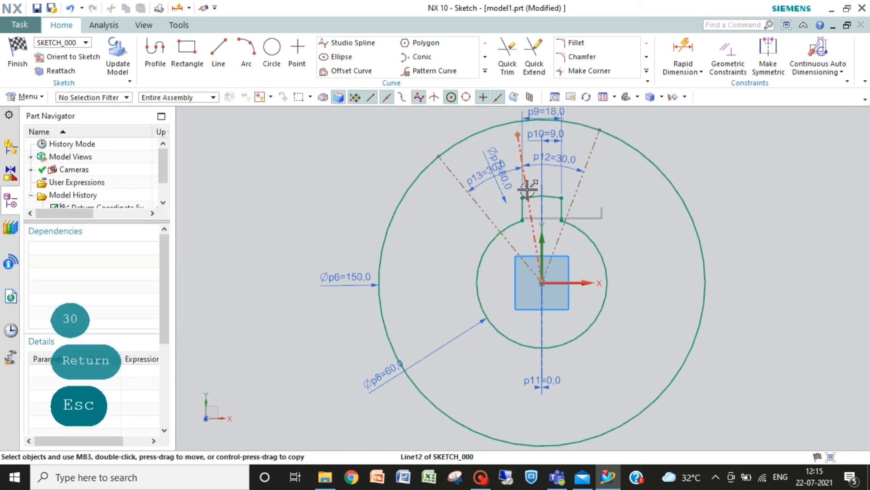
# Step: Apply a vertical constraint to the keyway's central reference line and move the 80 diameter dimension to the upper left edge of the 150 circle
pyautogui.click(526, 190)
pyautogui.click(725, 54)
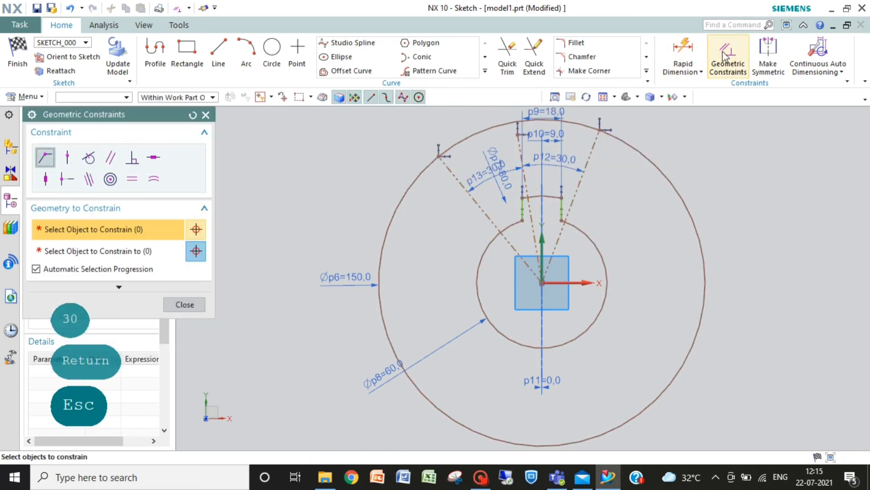
pyautogui.click(47, 179)
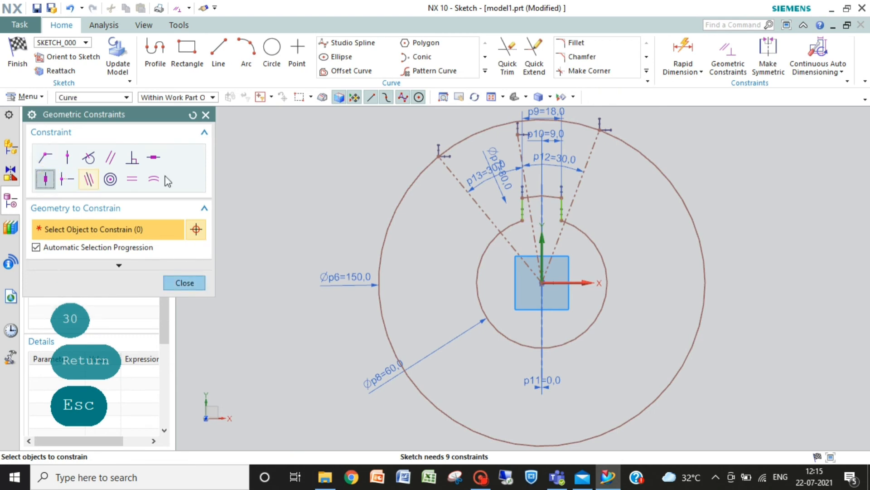
pyautogui.click(523, 175)
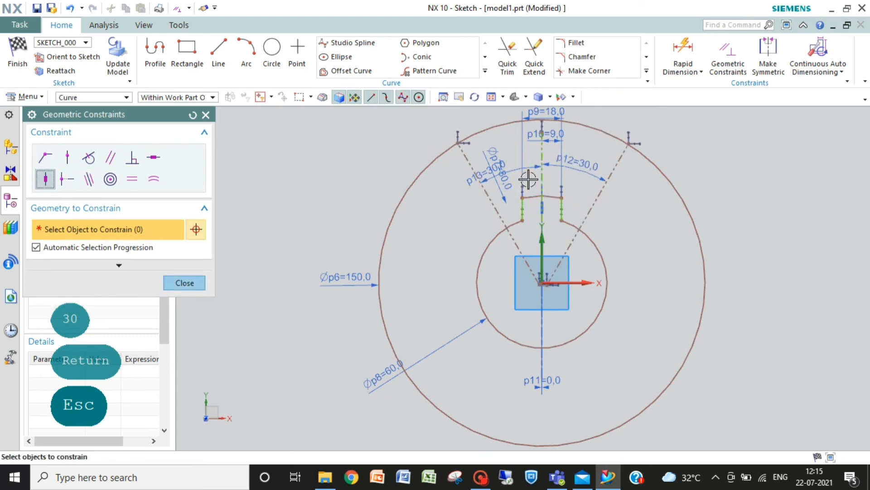
pyautogui.click(186, 284)
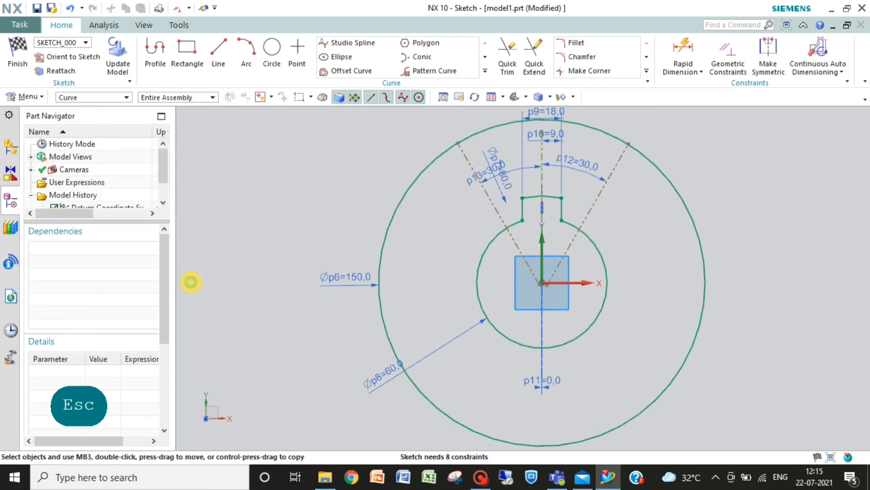
pyautogui.moveTo(504, 166)
pyautogui.mouseDown()
pyautogui.moveTo(505, 181)
pyautogui.moveTo(472, 130)
pyautogui.moveTo(446, 122)
pyautogui.moveTo(501, 136)
pyautogui.moveTo(378, 178)
pyautogui.mouseUp()
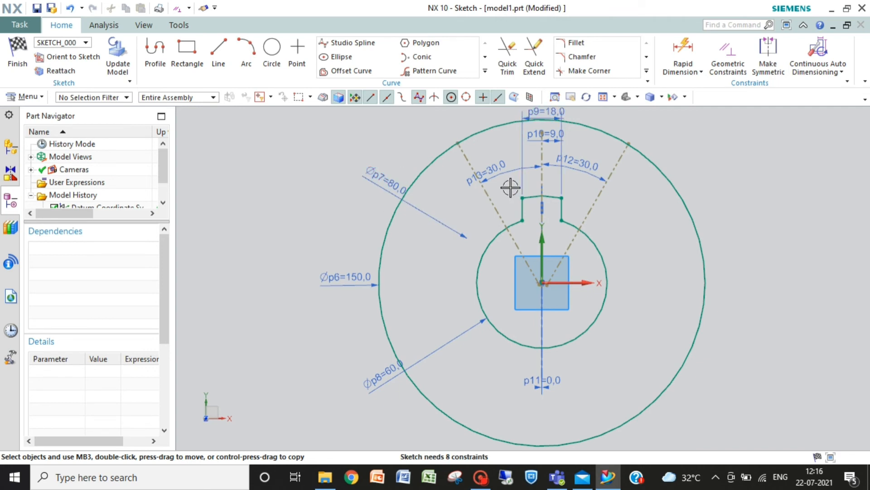
pyautogui.click(522, 210)
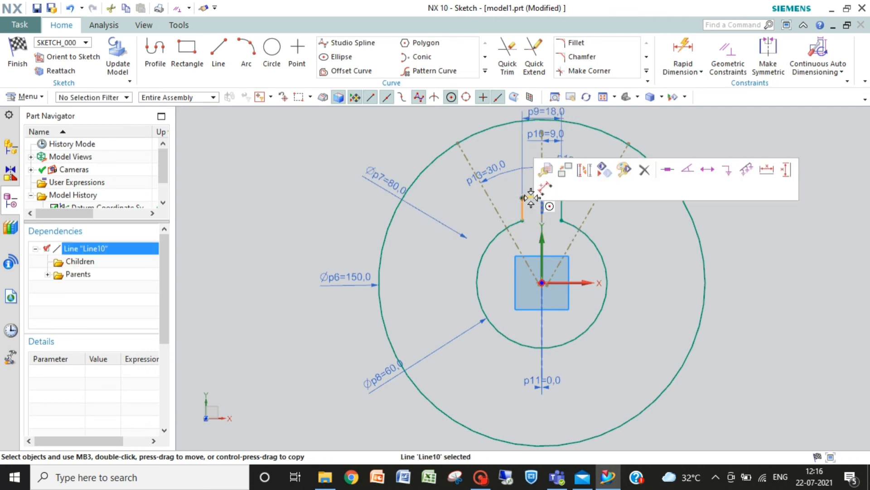
pyautogui.click(531, 198)
pyautogui.click(563, 204)
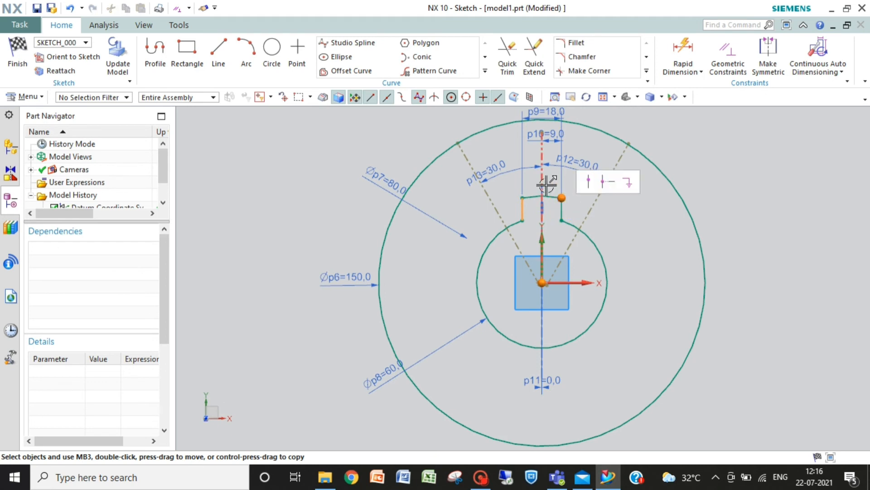
pyautogui.click(549, 194)
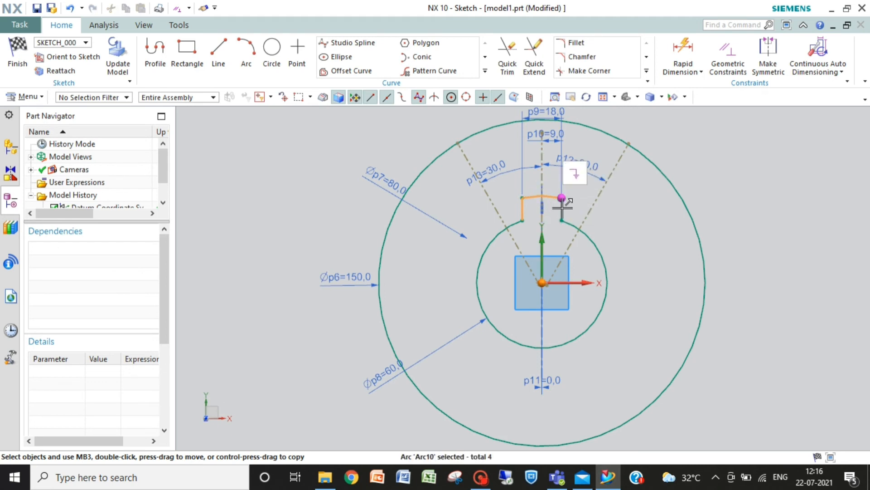
pyautogui.click(563, 208)
pyautogui.click(562, 204)
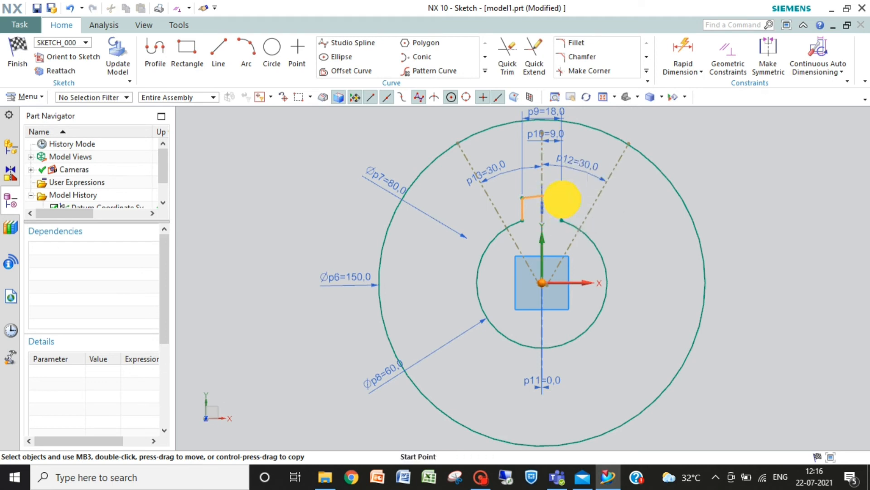
pyautogui.keyDown('shift'); pyautogui.click(562, 198); pyautogui.keyUp('shift')
pyautogui.click(562, 213)
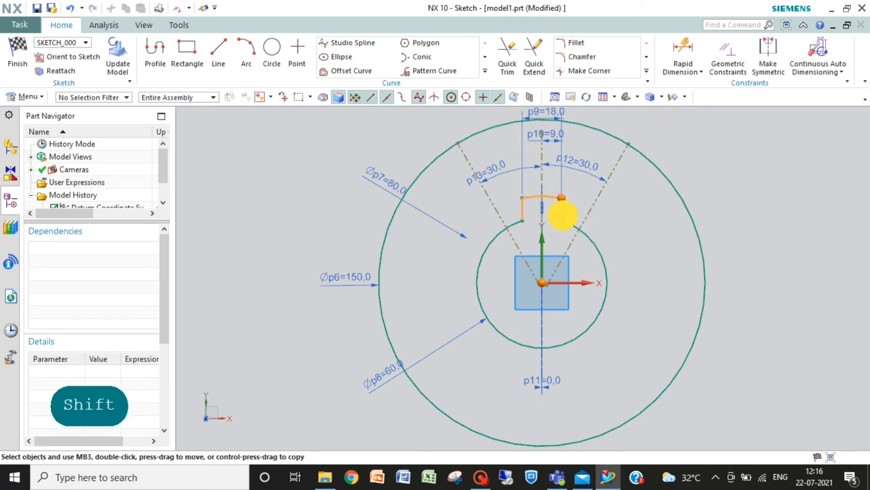
pyautogui.press('Escape')
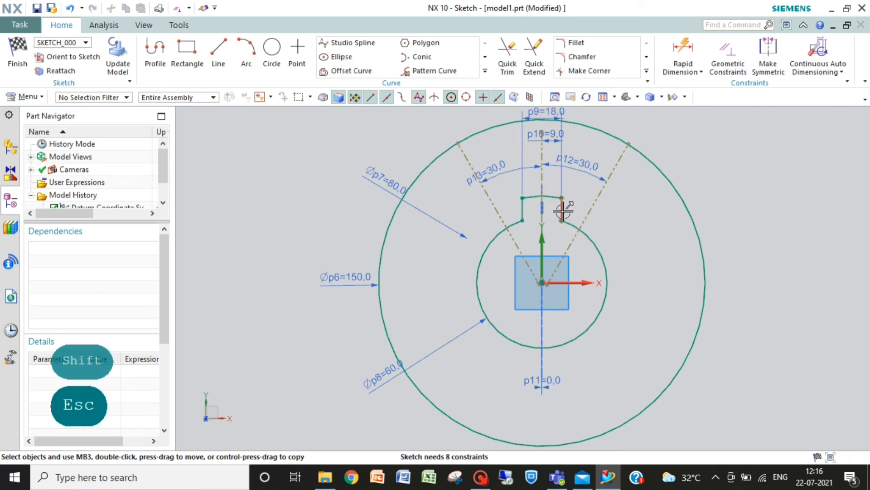
# Step: Try to mirror the keyway's two side lines and top arc about the right slanted reference line, and undo the mirror
pyautogui.click(561, 210)
pyautogui.click(551, 195)
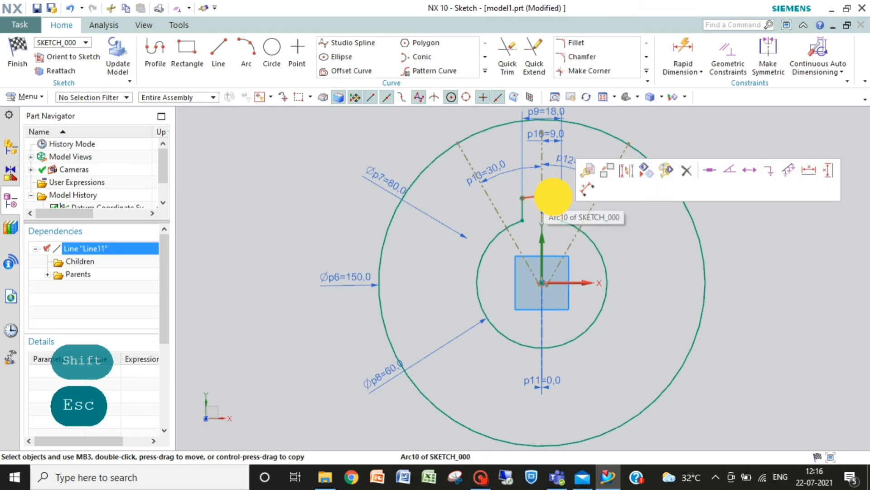
pyautogui.click(524, 206)
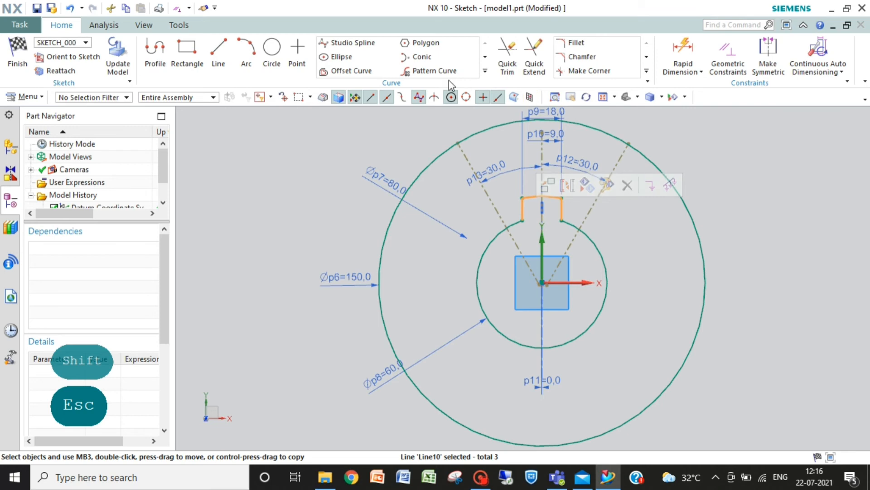
pyautogui.click(484, 71)
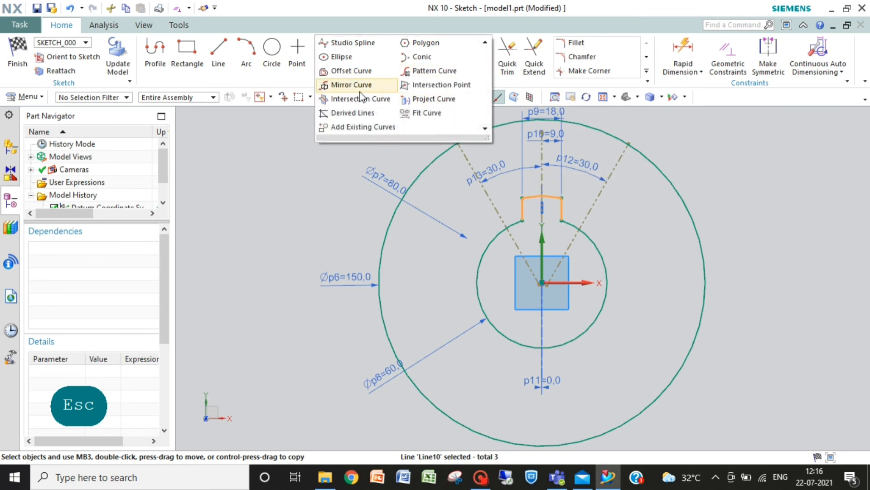
pyautogui.click(351, 86)
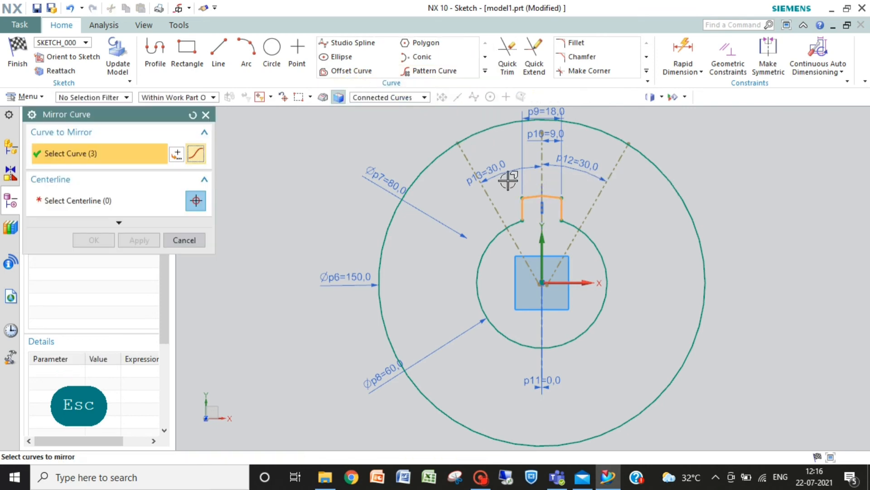
pyautogui.click(593, 199)
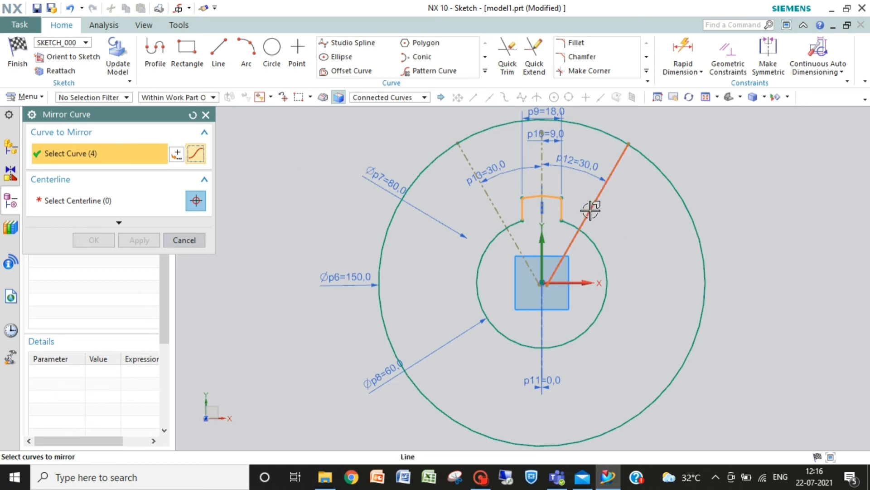
pyautogui.keyDown('shift'); pyautogui.click(589, 205); pyautogui.keyUp('shift')
pyautogui.click(127, 199)
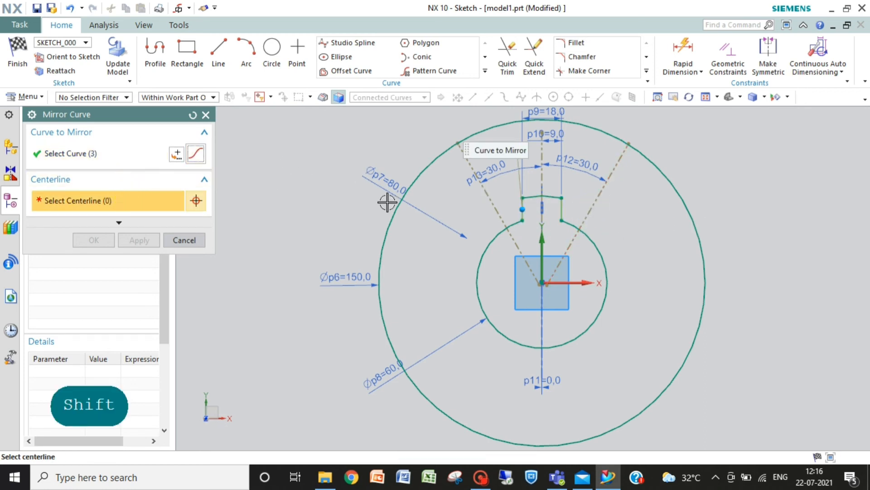
pyautogui.click(589, 205)
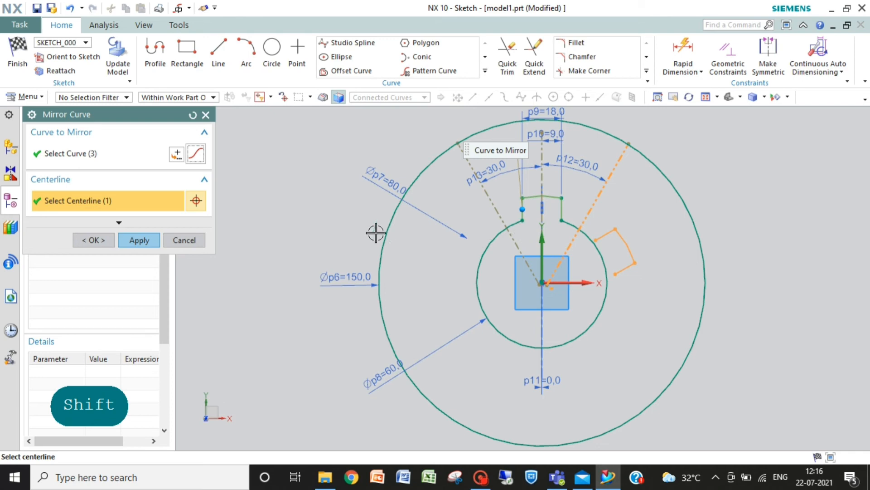
pyautogui.click(133, 249)
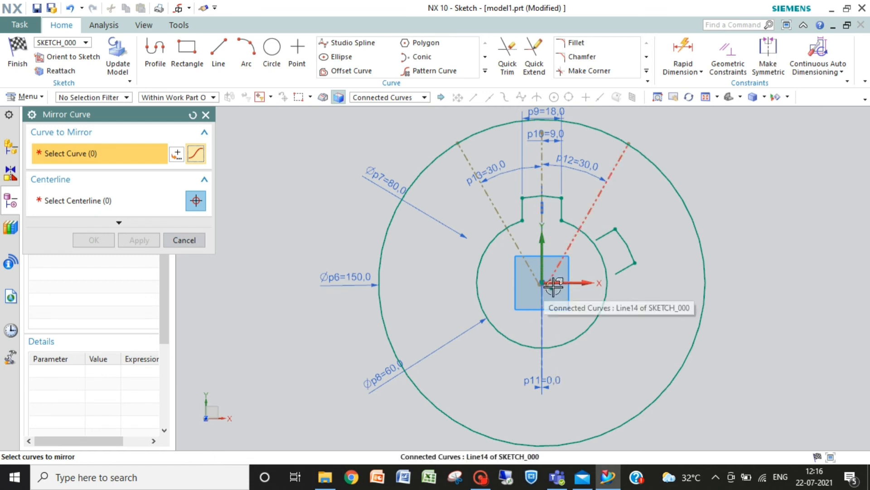
pyautogui.hotkey('ctrl', 'z')
pyautogui.hotkey('ctrl', 'z')
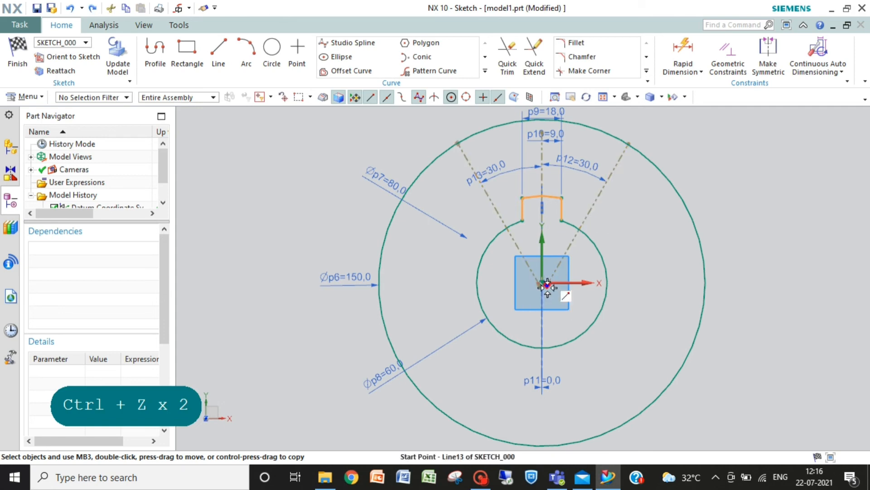
# Step: Constrain the inner ends of both slanted reference lines to be coincident with the sketch origin
pyautogui.click(555, 97)
pyautogui.moveTo(527, 266); pyautogui.dragTo(572, 313)
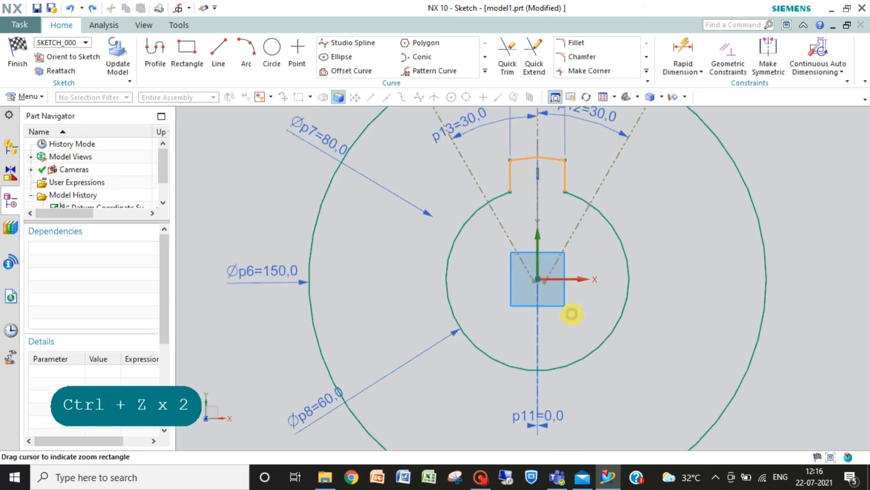
pyautogui.press('Escape')
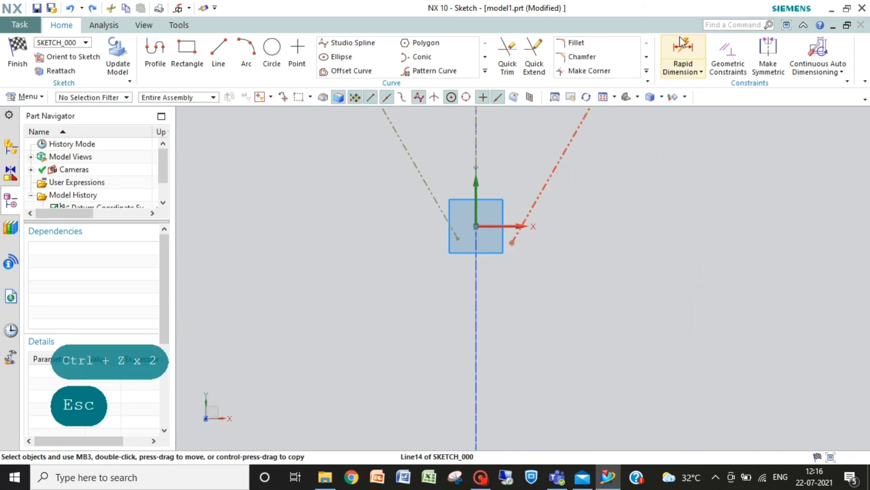
pyautogui.click(728, 53)
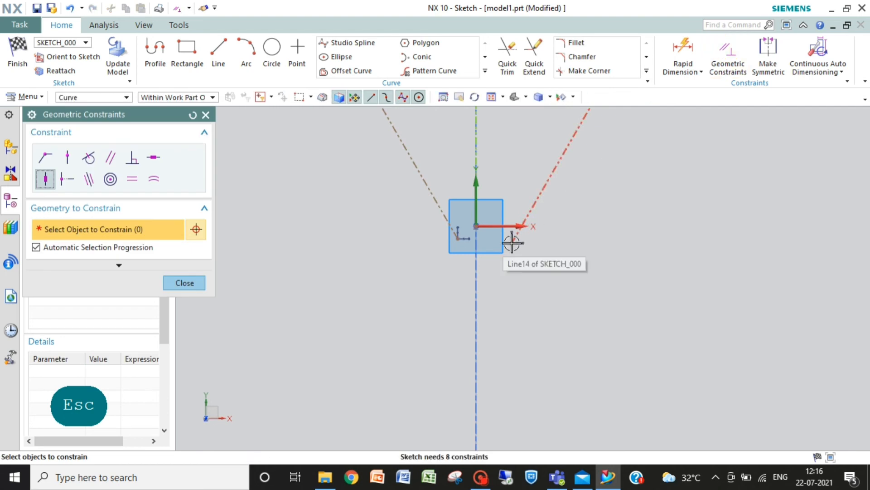
pyautogui.click(512, 241)
pyautogui.click(435, 268)
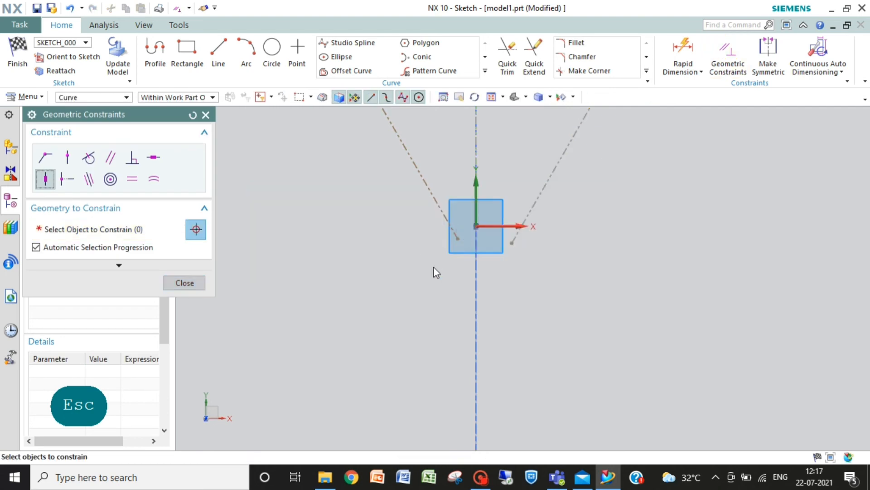
pyautogui.click(52, 161)
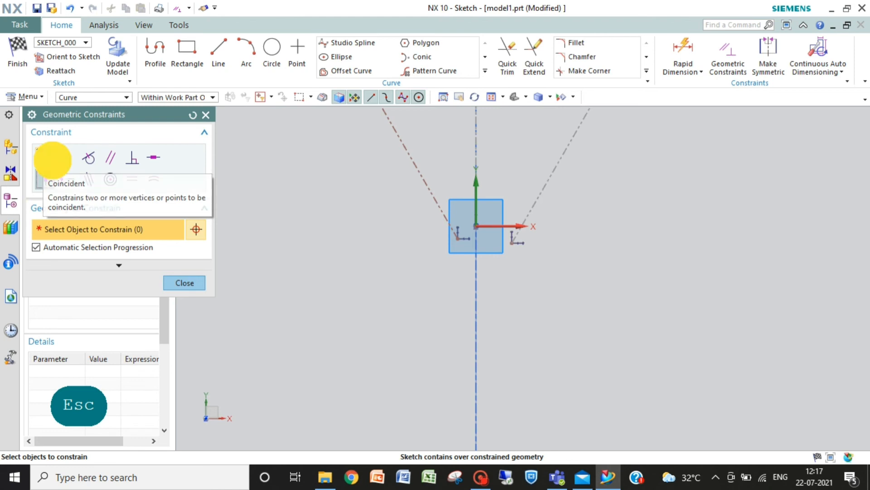
pyautogui.click(514, 240)
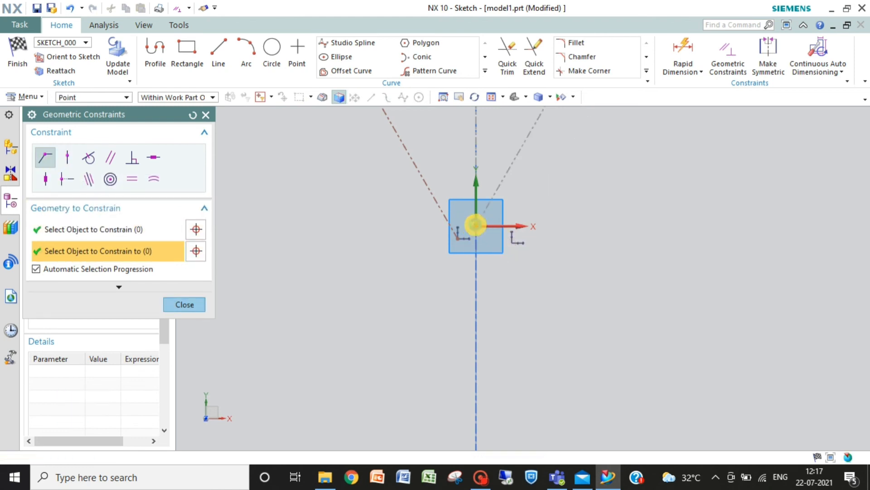
pyautogui.click(476, 225)
pyautogui.click(458, 239)
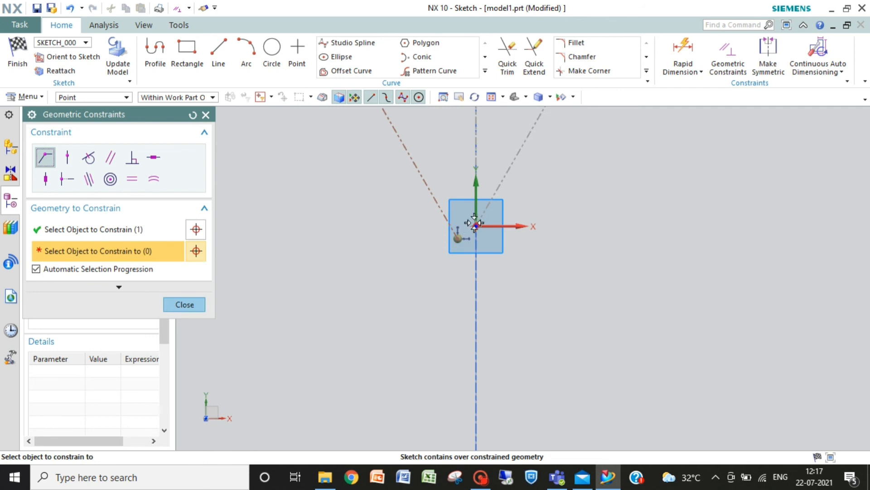
pyautogui.click(475, 226)
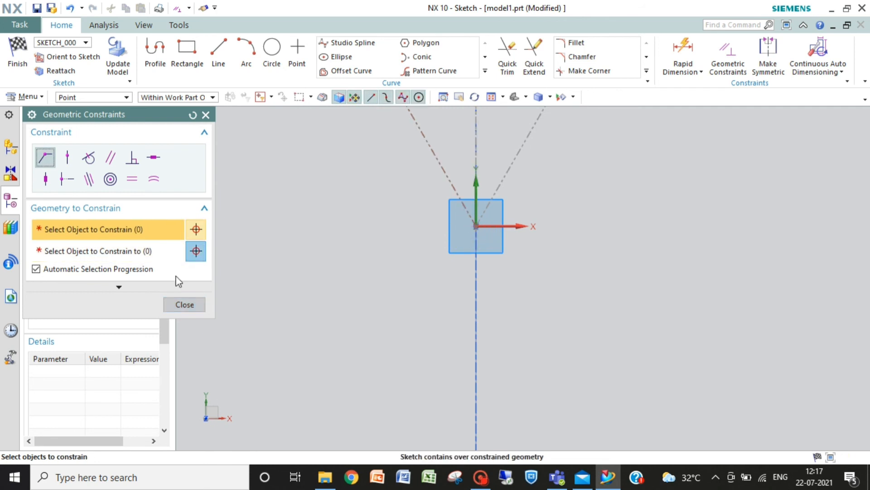
pyautogui.click(184, 304)
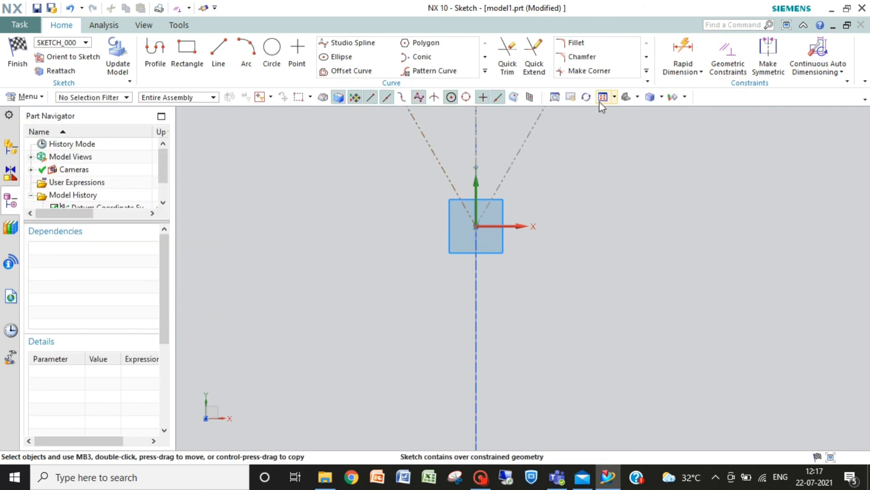
# Step: Delete the right 30° angular dimension and the vertical constraint on the right slanted reference line
pyautogui.click(601, 99)
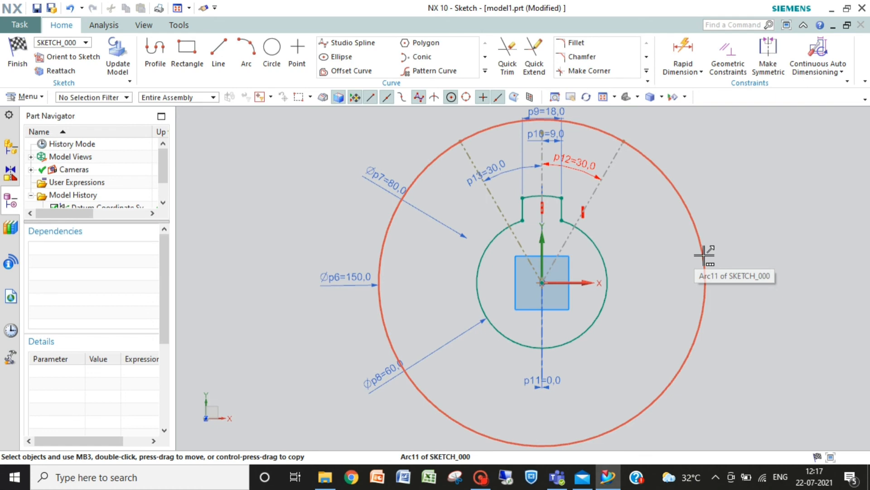
pyautogui.click(579, 164)
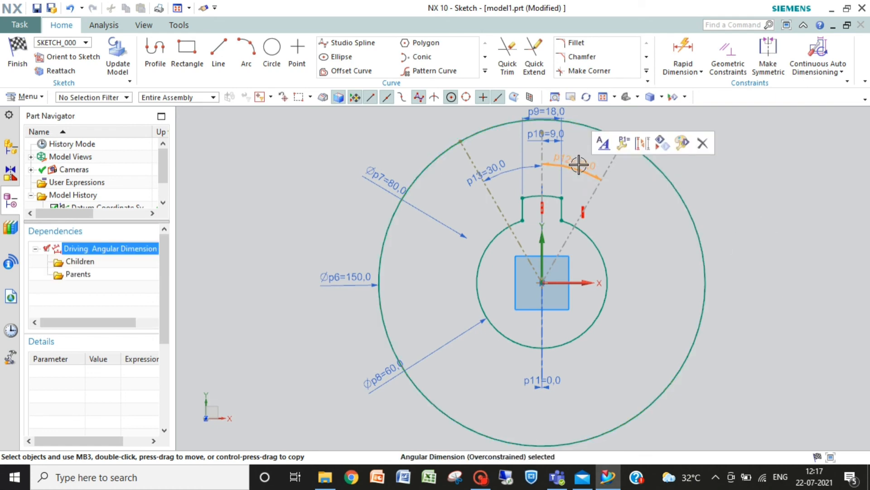
pyautogui.click(583, 210)
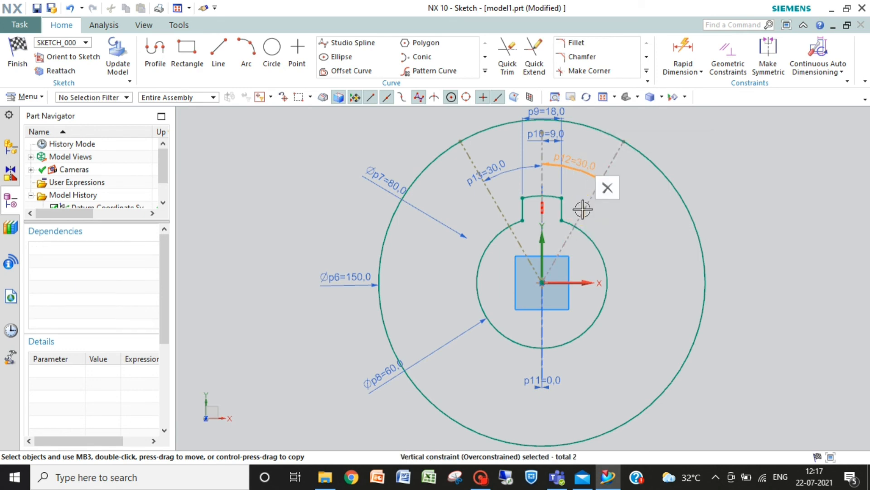
pyautogui.click(608, 189)
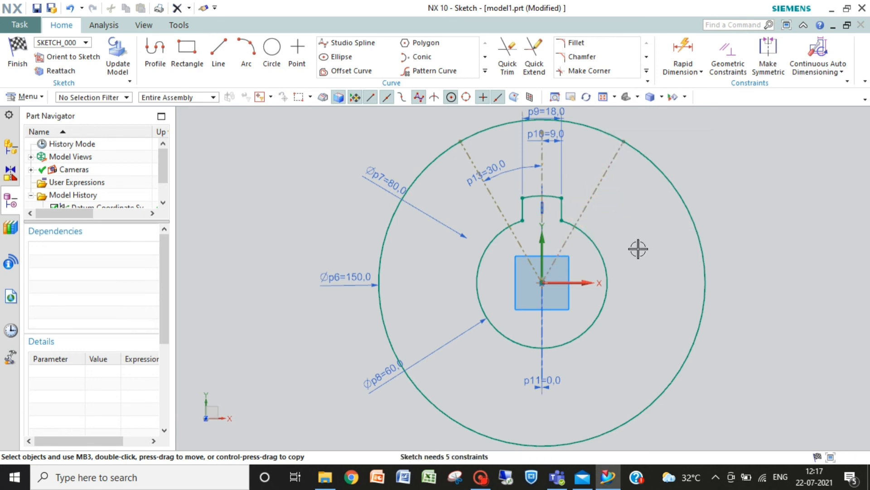
# Step: Mirror the keyway's two side lines and top arc about the right slanted reference line that starts at the origin
pyautogui.click(522, 207)
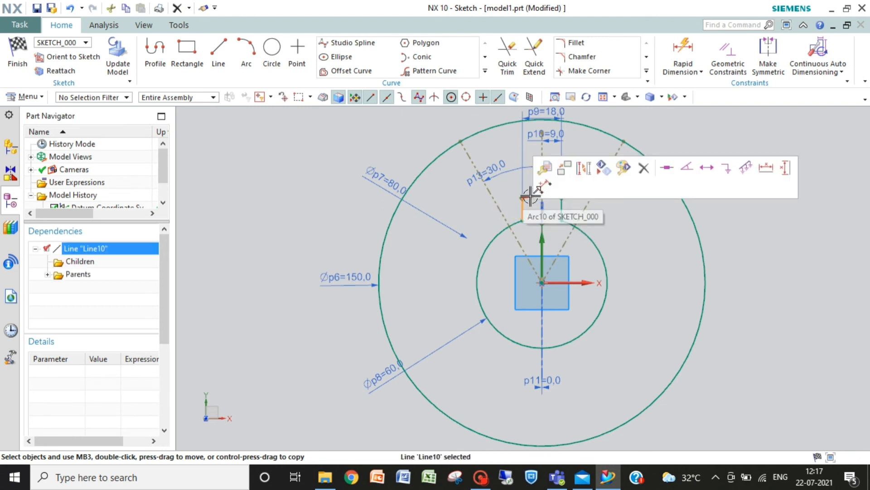
pyautogui.click(529, 195)
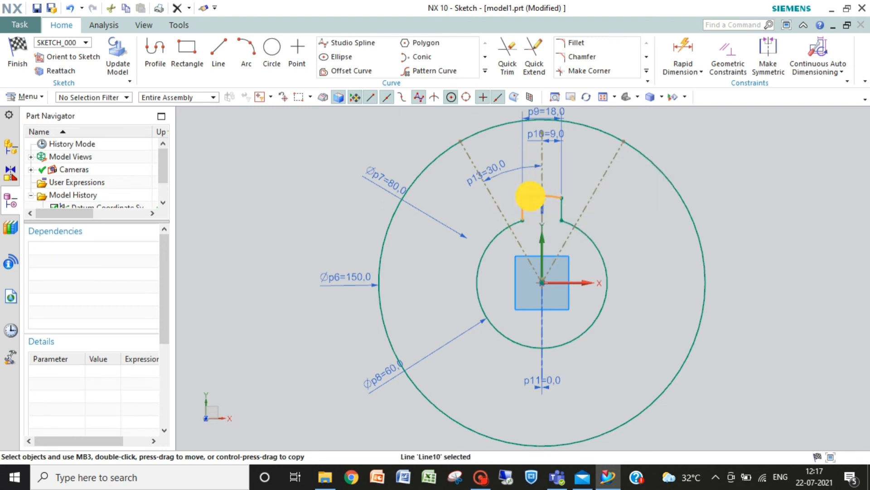
pyautogui.click(560, 199)
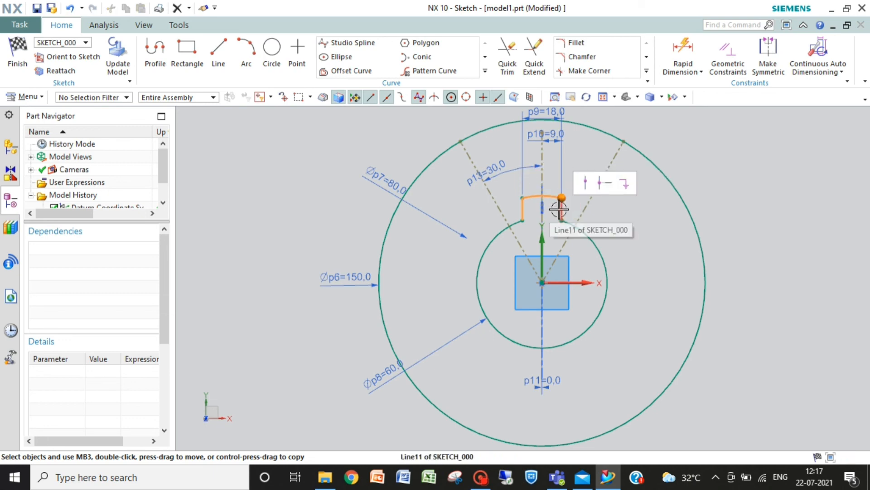
pyautogui.click(562, 212)
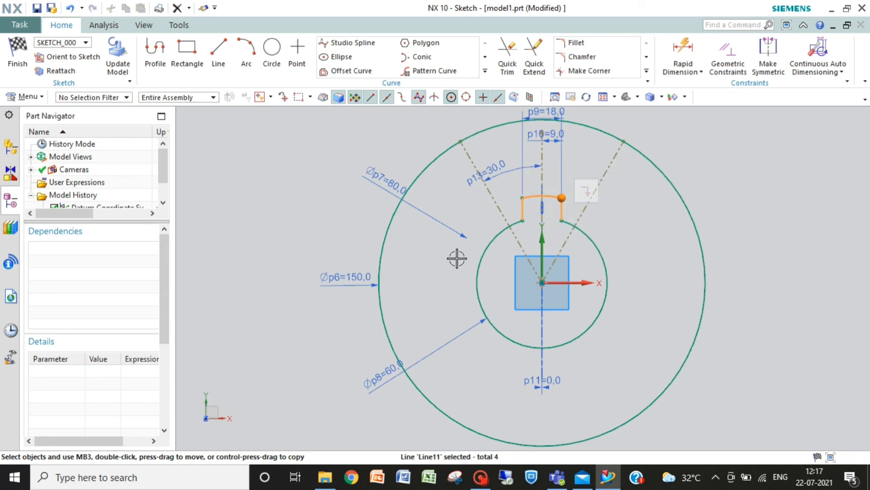
pyautogui.click(485, 72)
pyautogui.click(336, 85)
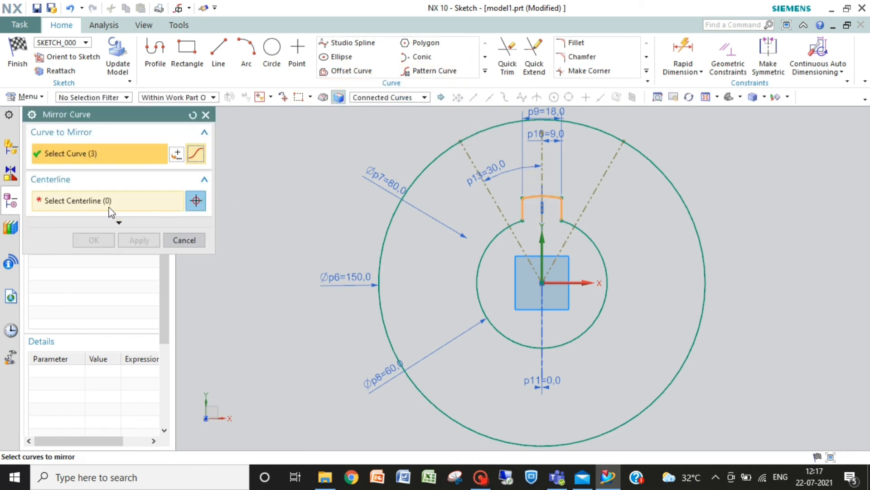
pyautogui.click(146, 207)
pyautogui.click(593, 194)
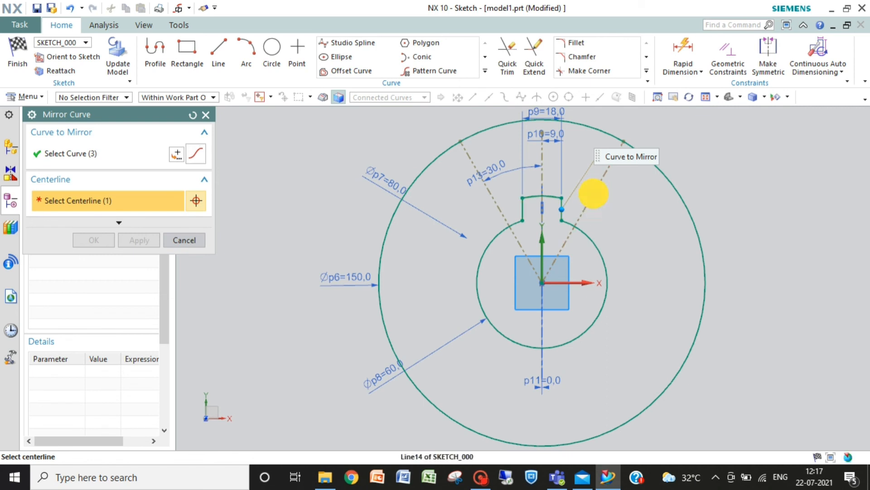
pyautogui.click(145, 238)
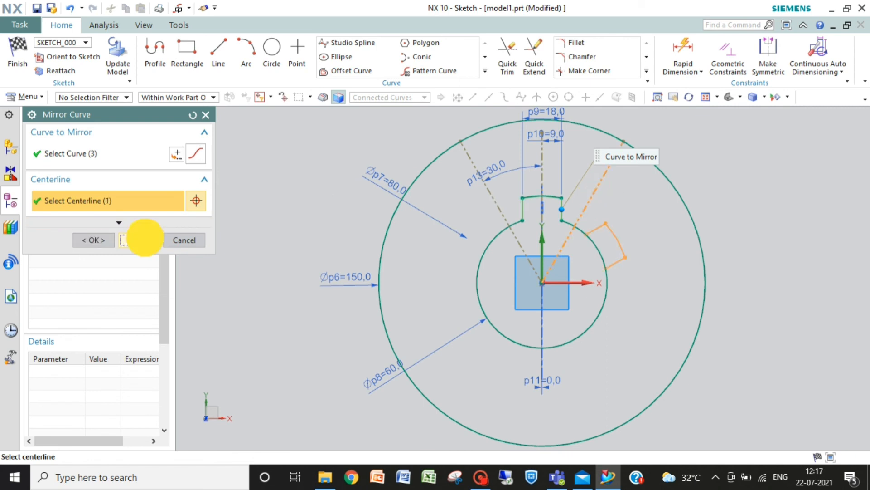
pyautogui.click(534, 195)
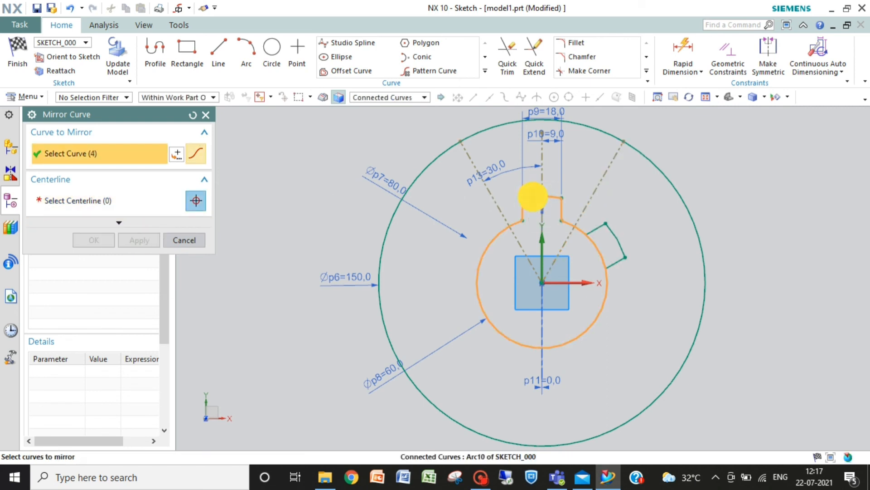
pyautogui.click(206, 115)
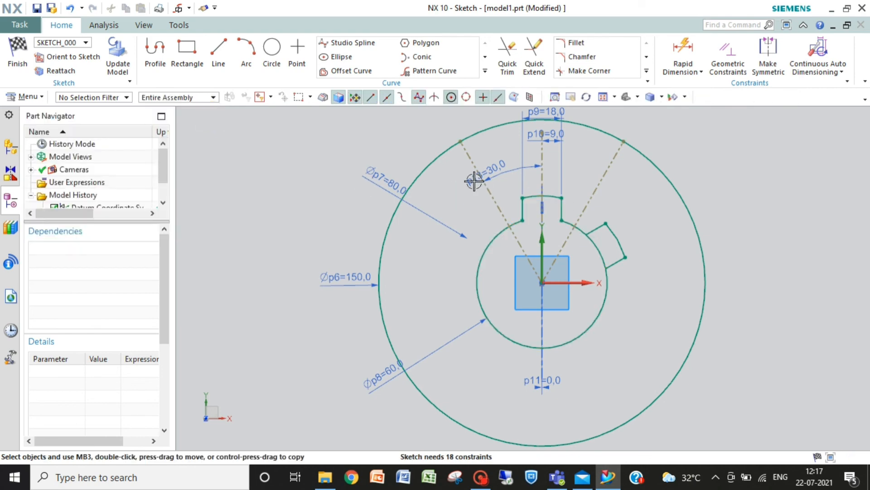
# Step: Mirror the top keyway's two side lines about the left slanted reference line
pyautogui.click(562, 211)
pyautogui.click(553, 195)
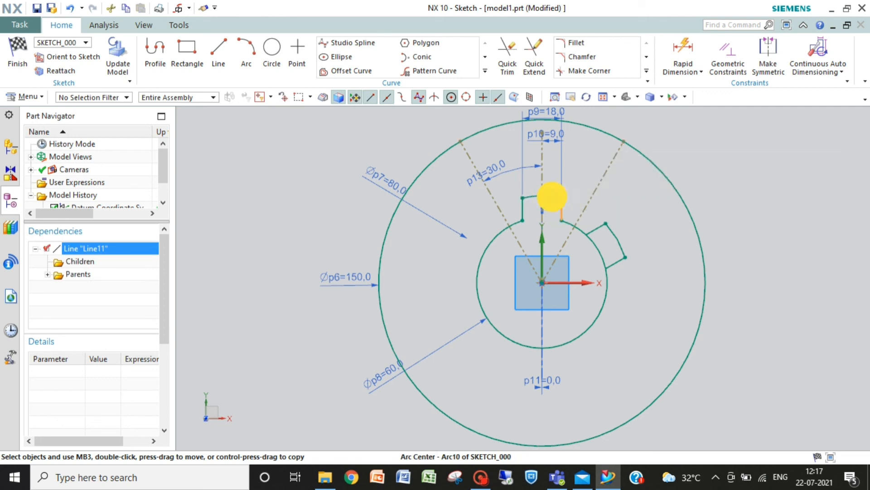
pyautogui.click(524, 211)
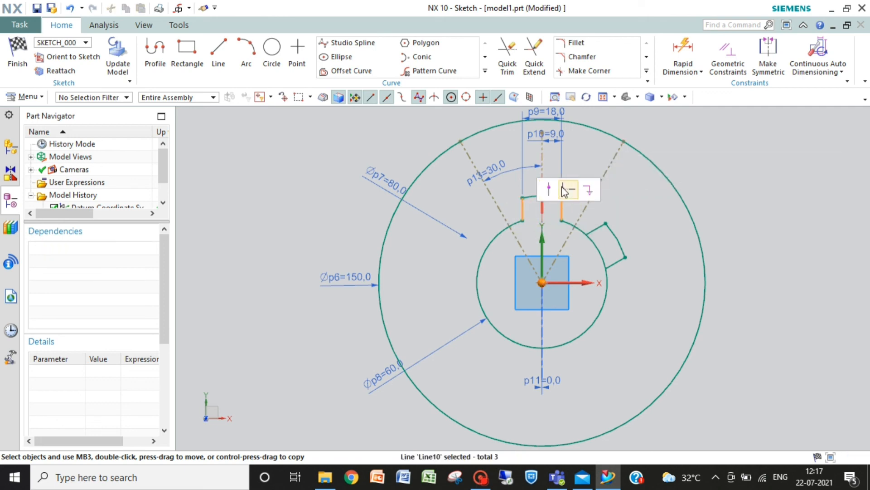
pyautogui.click(528, 196)
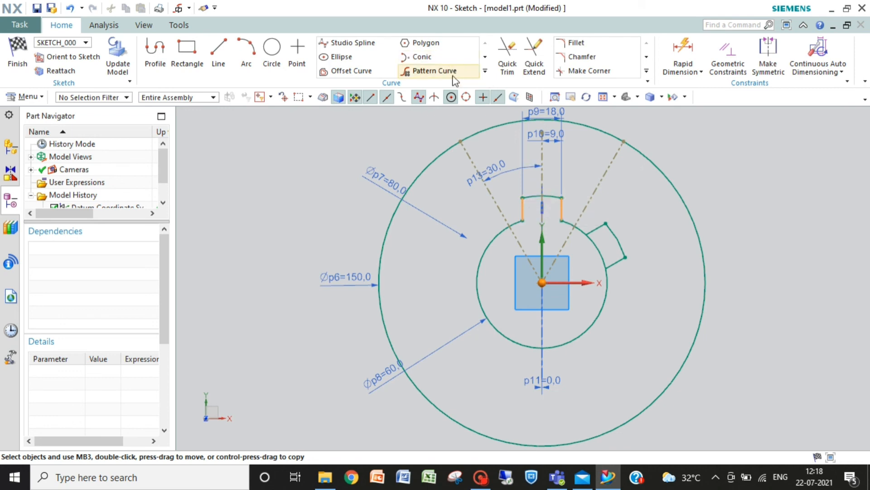
pyautogui.click(485, 70)
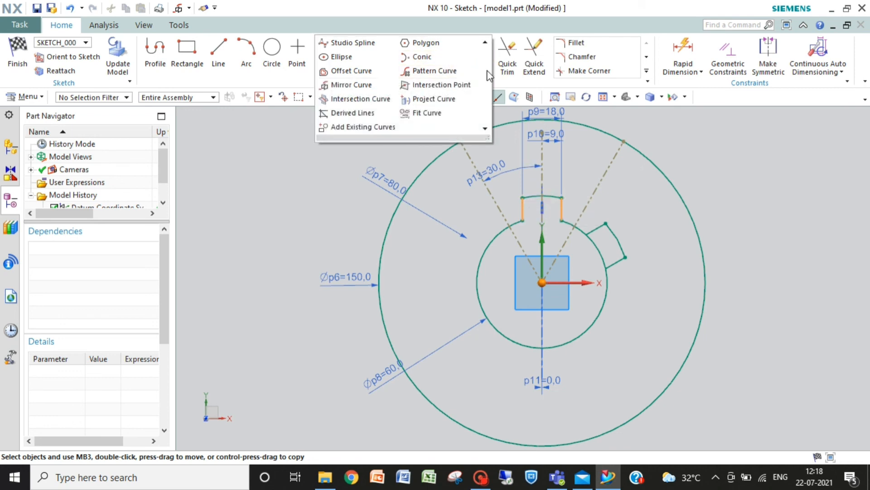
pyautogui.click(373, 82)
pyautogui.click(499, 204)
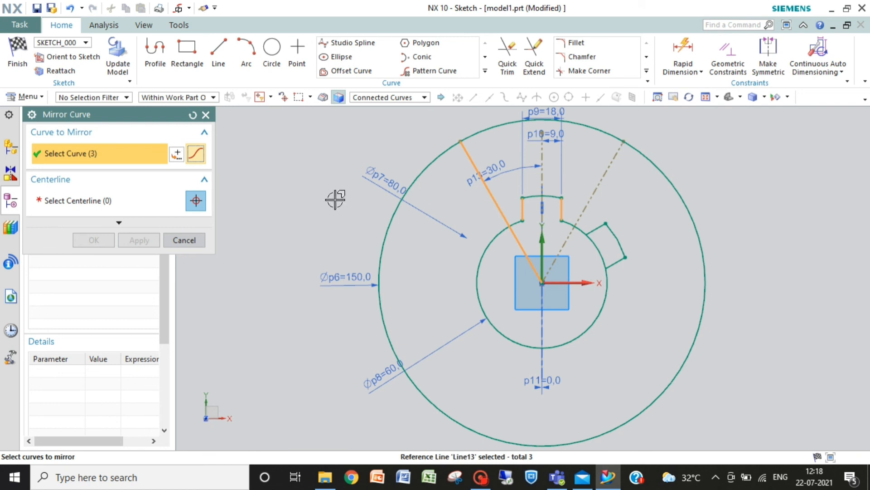
pyautogui.keyDown('shift'); pyautogui.click(502, 213); pyautogui.keyUp('shift')
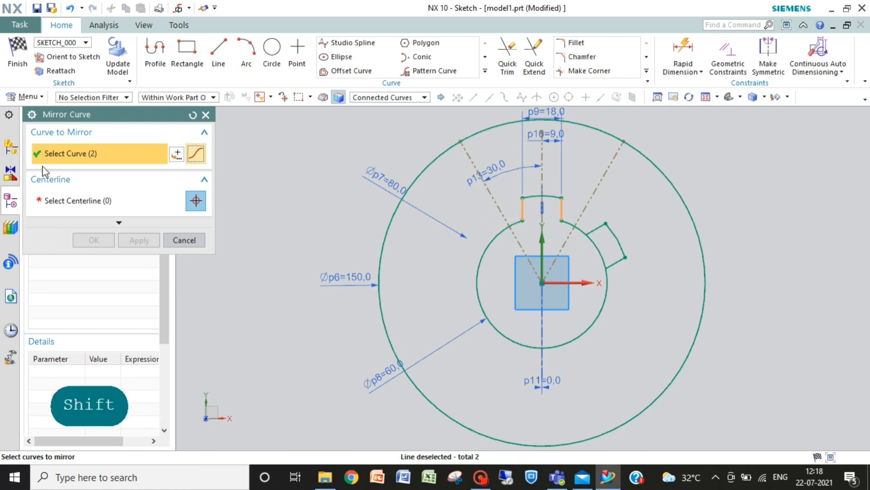
pyautogui.click(99, 201)
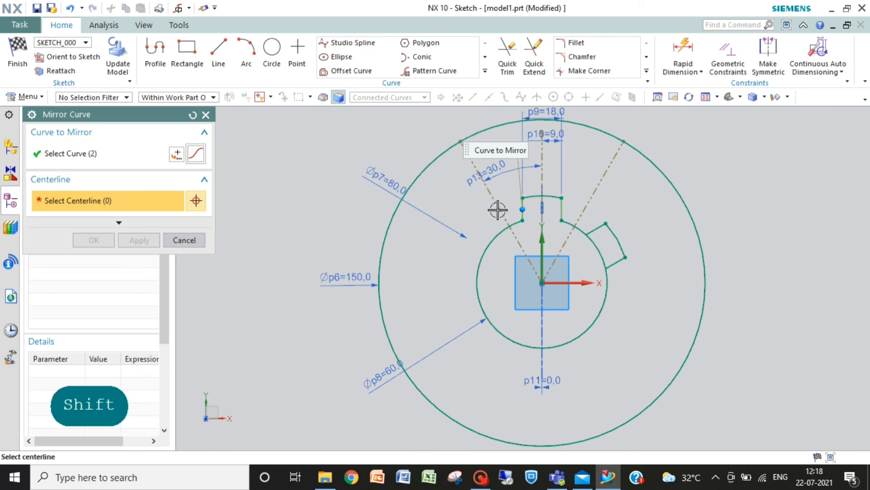
pyautogui.press('shift')
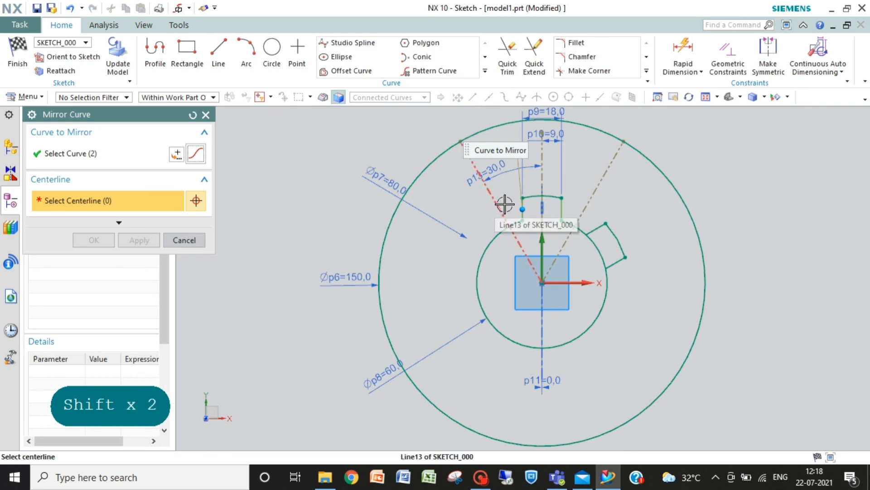
pyautogui.click(501, 205)
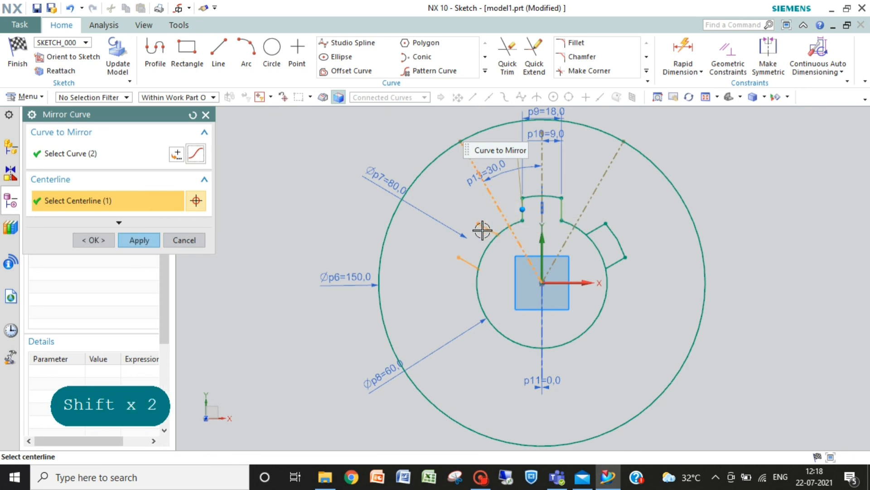
pyautogui.click(139, 240)
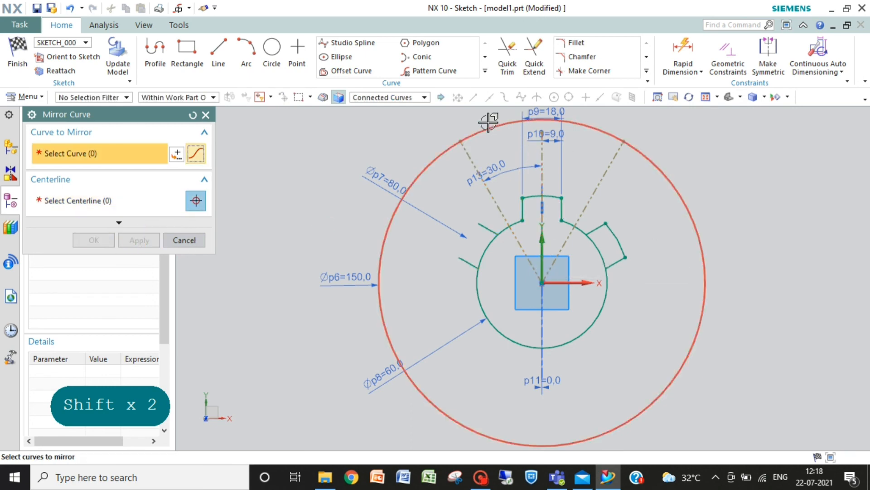
pyautogui.click(206, 114)
# Step: Mirror the top keyway's outer arc about the left slanted reference line
pyautogui.click(551, 193)
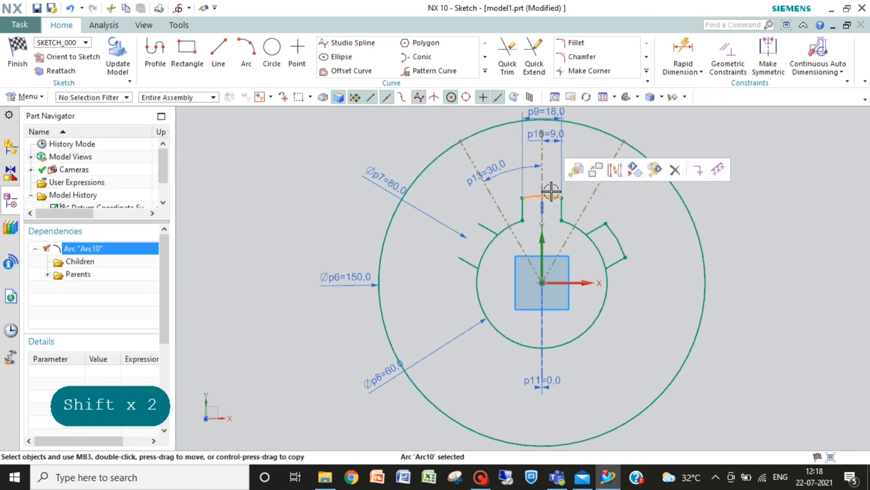
pyautogui.click(486, 72)
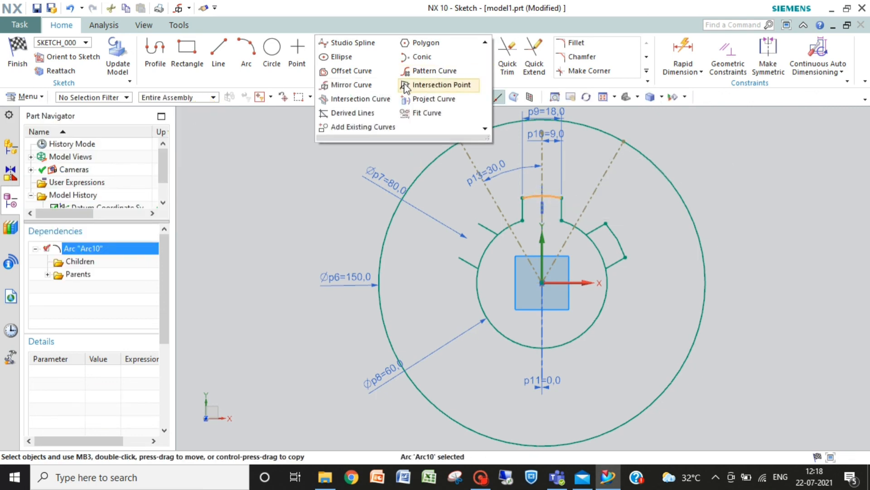
pyautogui.click(349, 86)
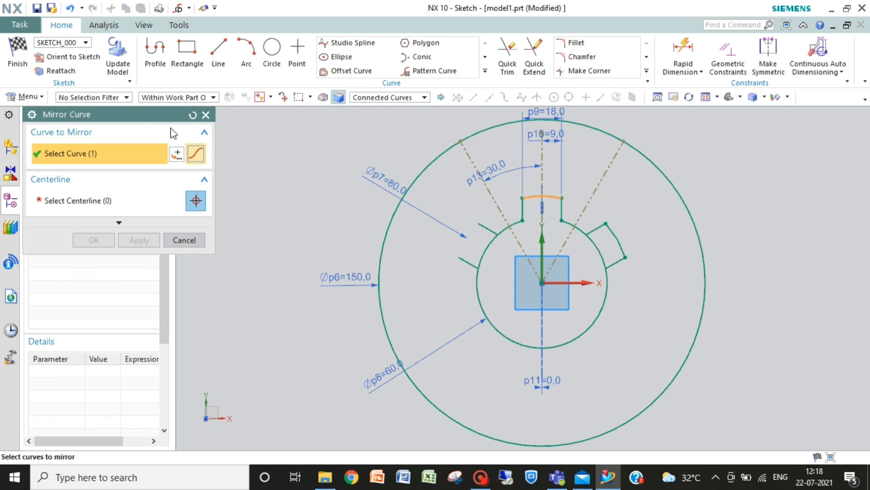
pyautogui.click(93, 199)
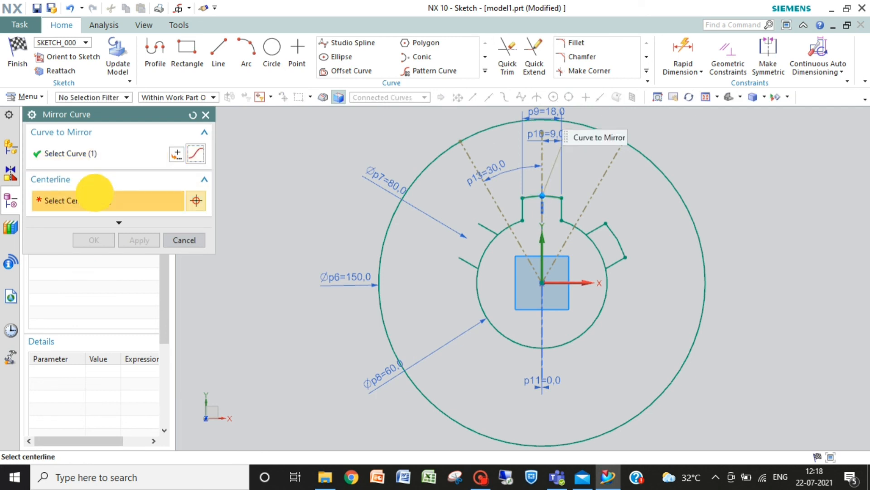
pyautogui.click(518, 239)
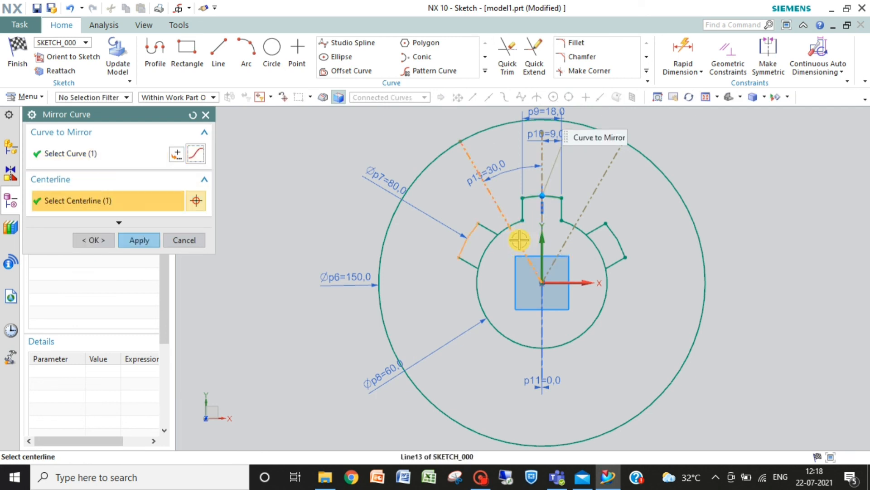
pyautogui.click(94, 239)
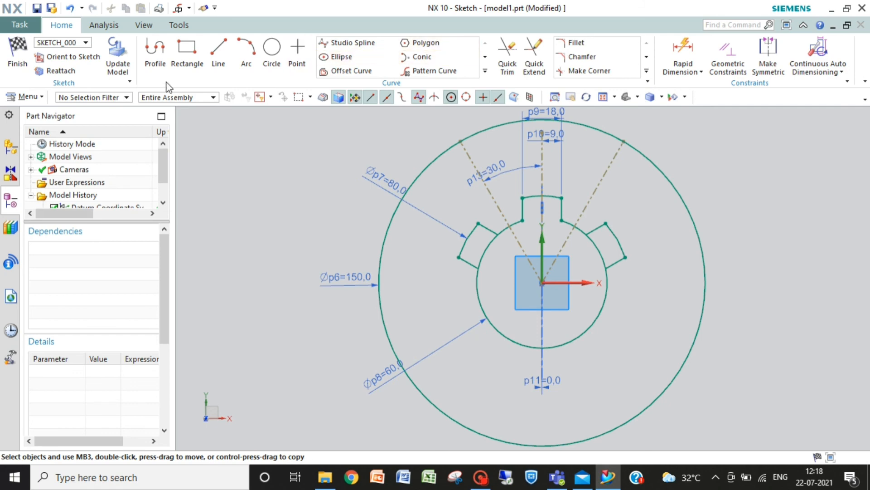
# Step: Draw a horizontal line through the origin, ending at about XC 51.8, YC 0, and convert it to a reference line
pyautogui.click(247, 58)
pyautogui.click(219, 57)
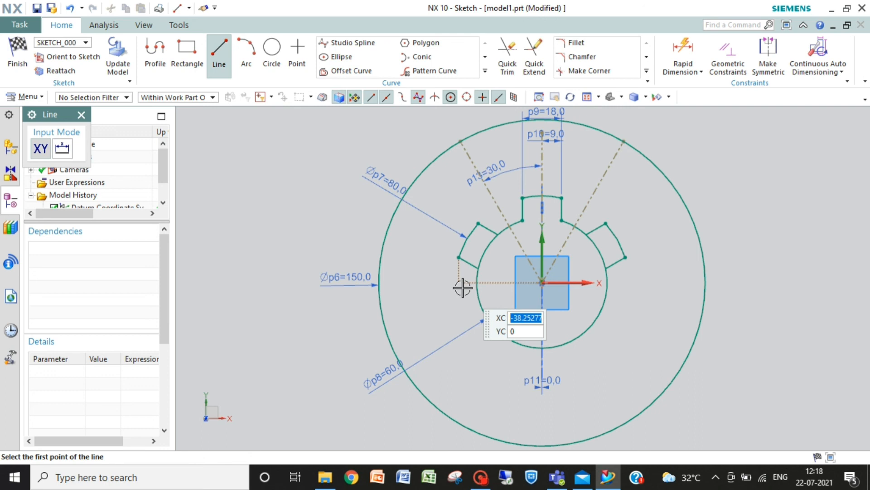
pyautogui.click(430, 280)
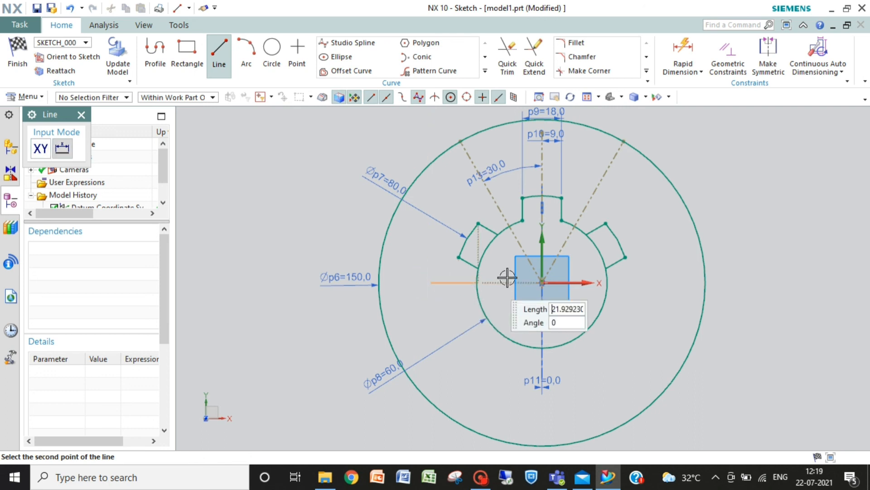
pyautogui.click(655, 282)
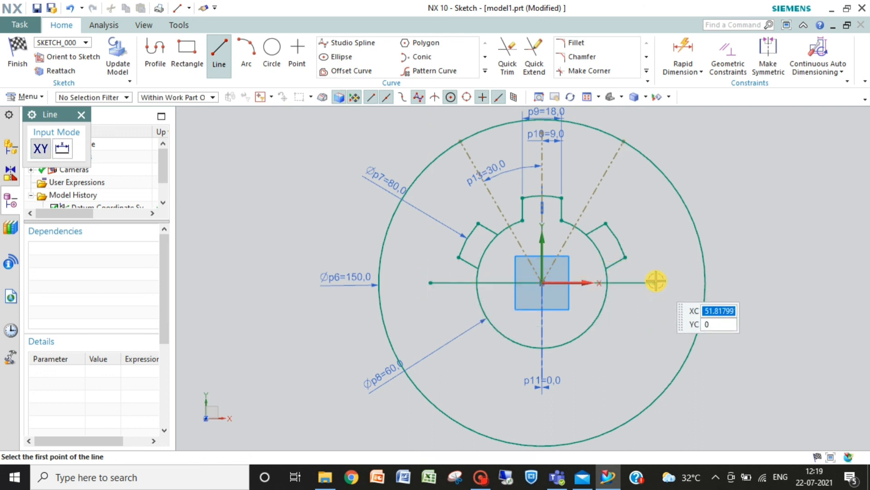
pyautogui.press('Escape')
pyautogui.rightClick(453, 282)
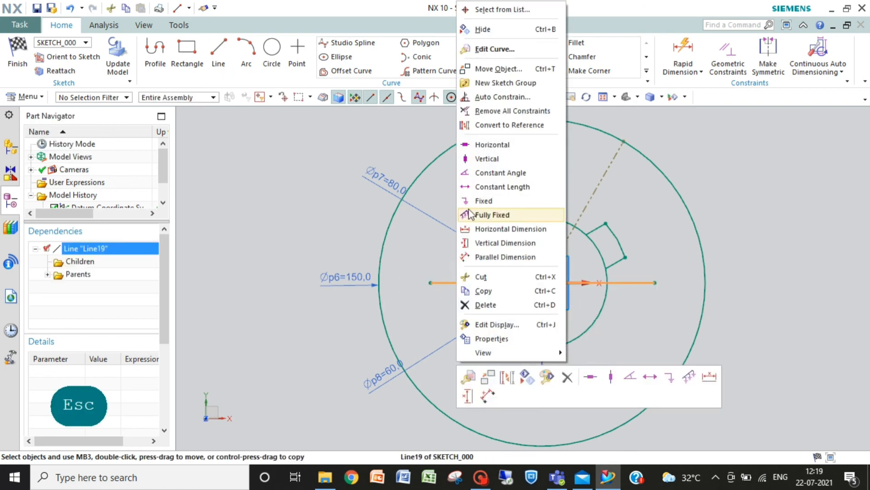
pyautogui.click(508, 126)
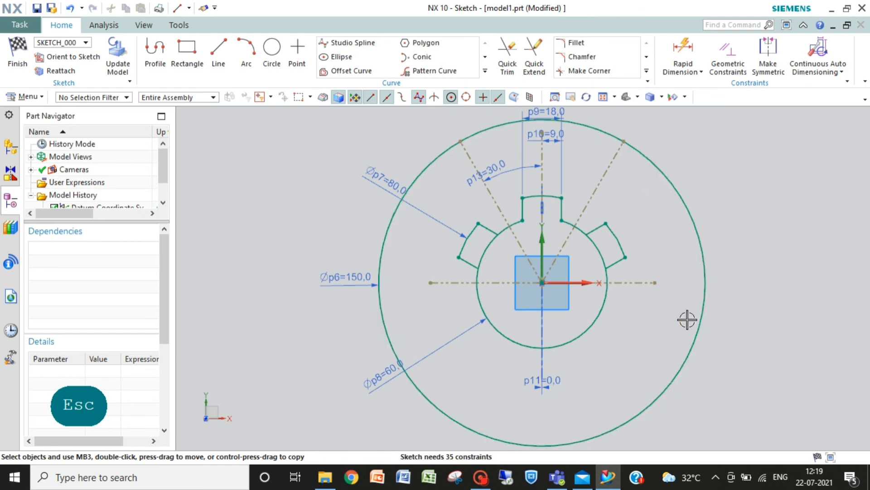
# Step: Mirror the side lines and outer arcs of all three upper keyways about the horizontal reference line
pyautogui.click(468, 262)
pyautogui.click(468, 242)
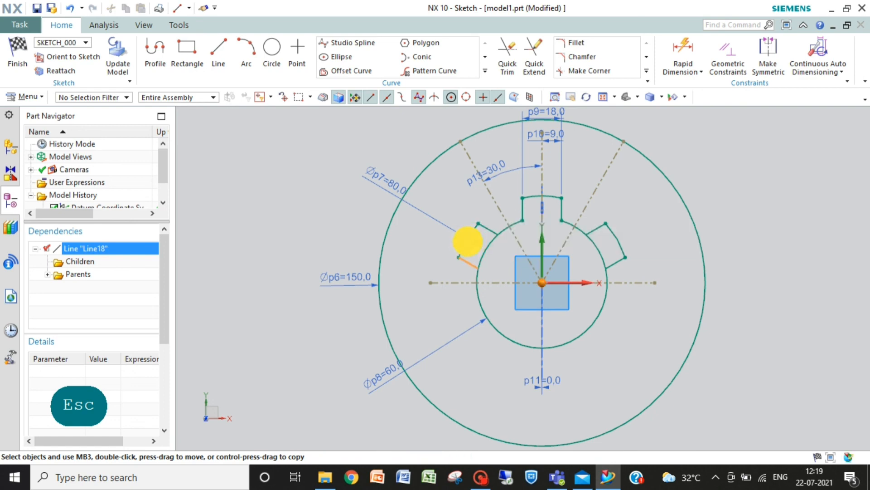
pyautogui.click(487, 233)
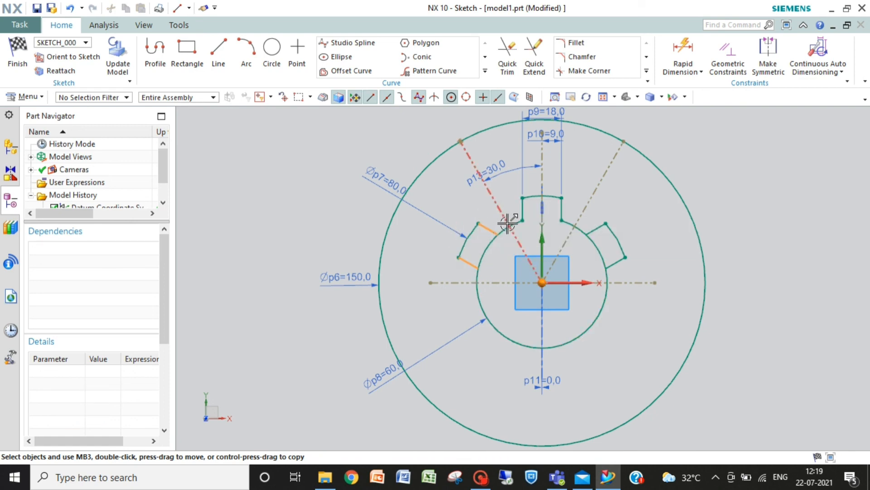
pyautogui.click(522, 209)
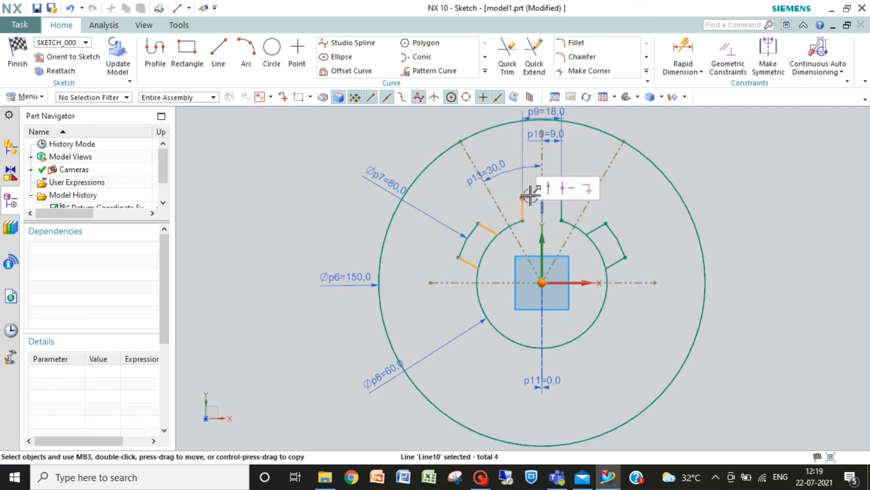
pyautogui.click(530, 196)
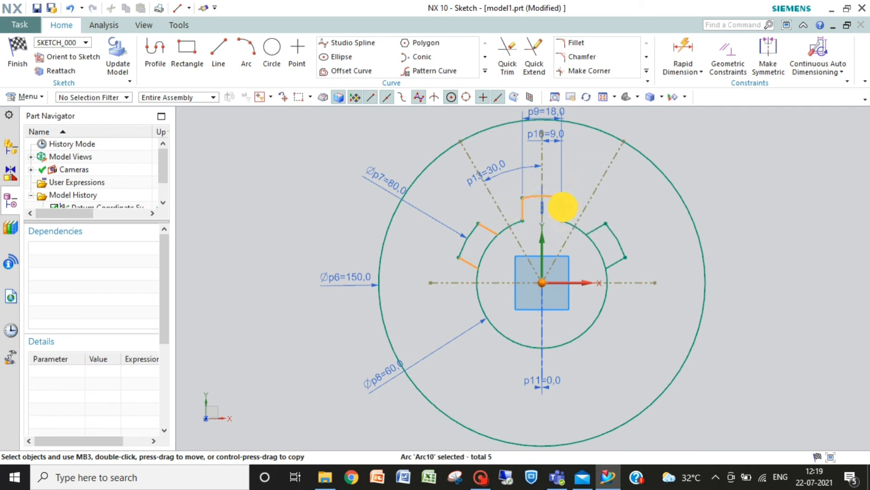
pyautogui.click(562, 207)
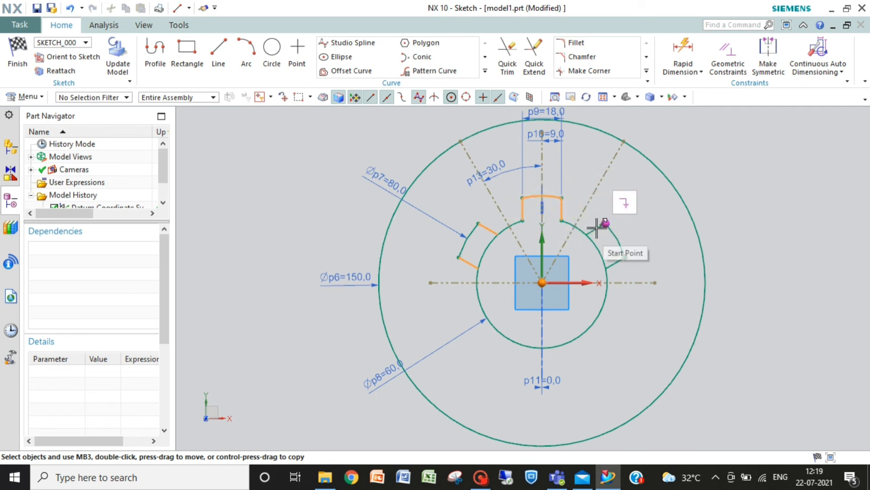
pyautogui.click(593, 228)
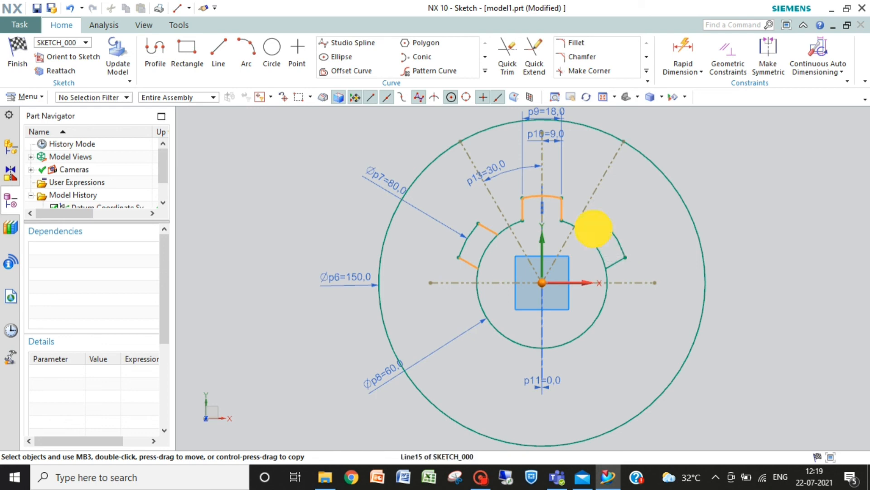
pyautogui.click(617, 234)
pyautogui.click(612, 261)
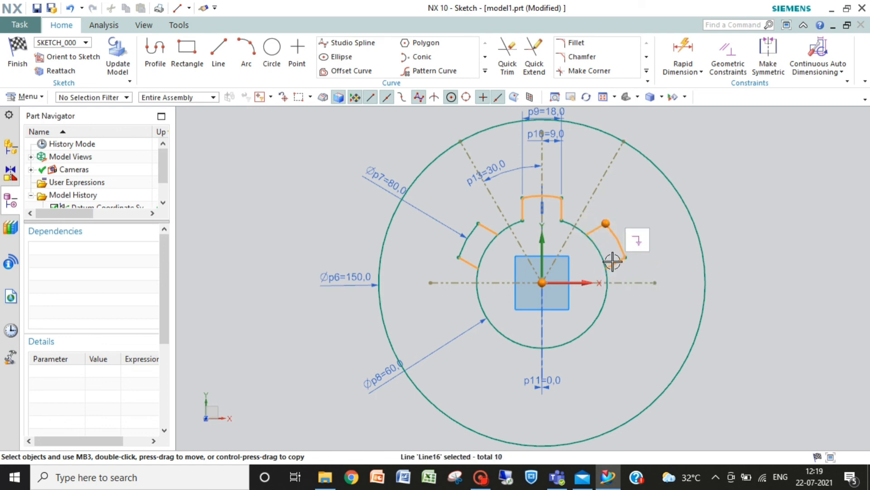
pyautogui.click(470, 234)
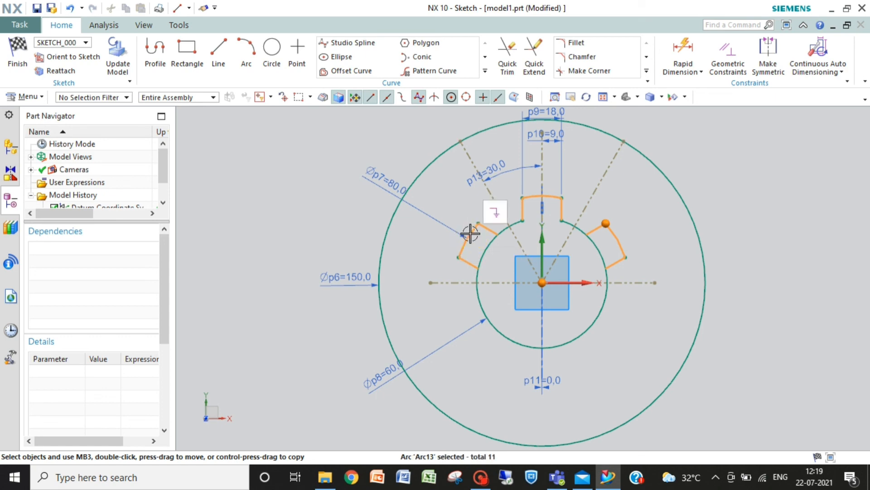
pyautogui.click(485, 71)
pyautogui.click(363, 83)
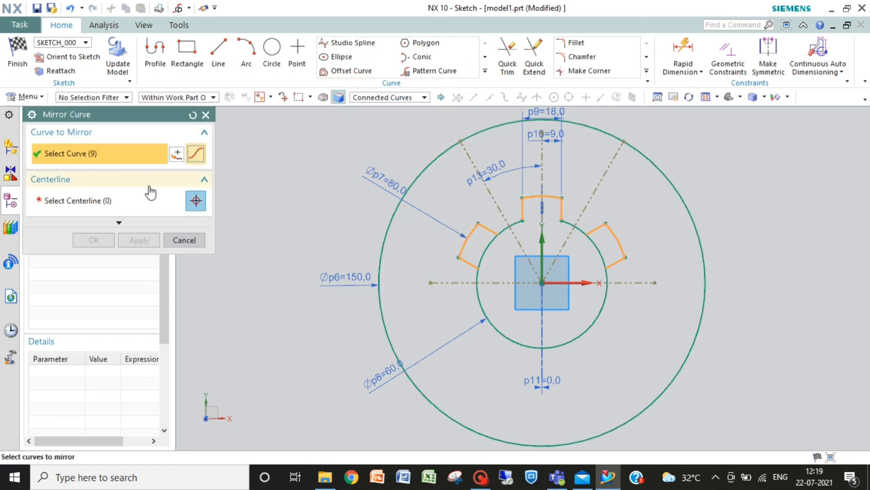
pyautogui.click(130, 196)
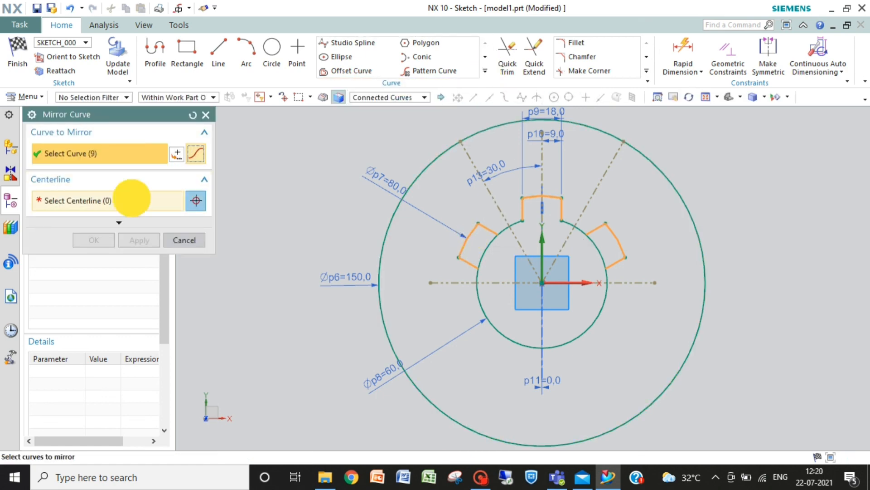
pyautogui.click(645, 281)
pyautogui.click(94, 240)
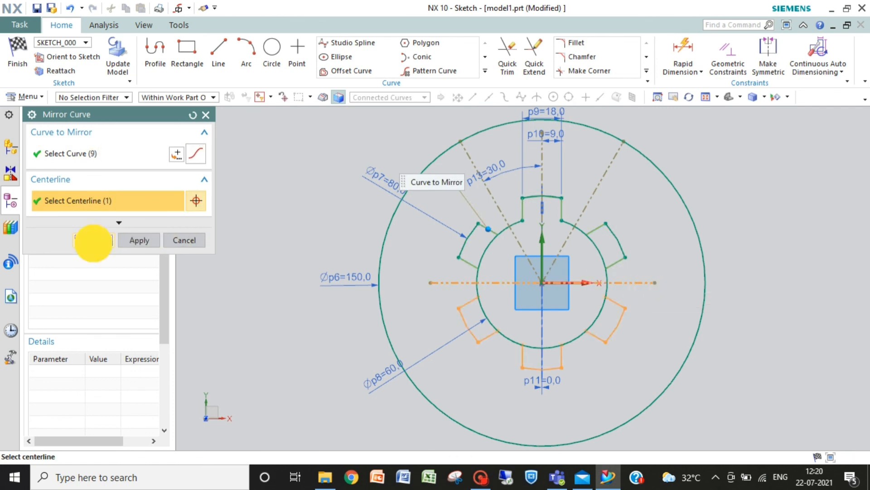
# Step: Trim away the 60 mm circle's arcs across the five remaining keyway openings to leave one continuous inner profile
pyautogui.click(508, 56)
pyautogui.click(487, 247)
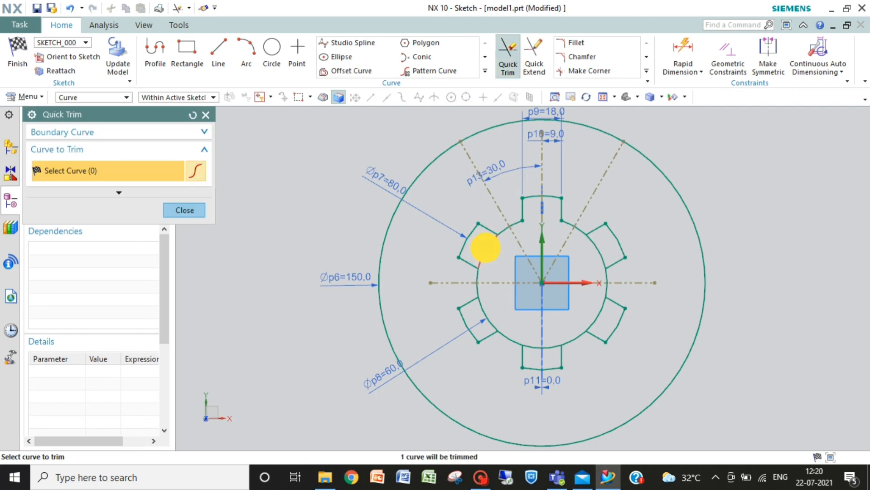
pyautogui.click(599, 249)
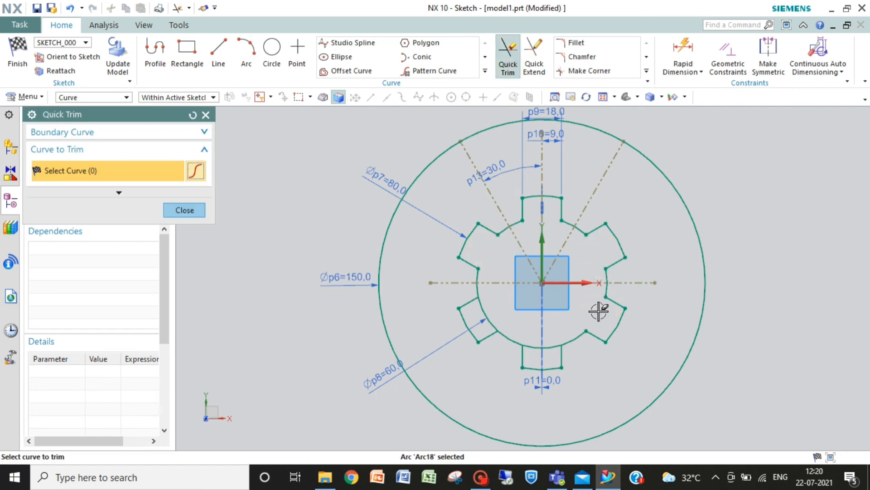
pyautogui.click(550, 348)
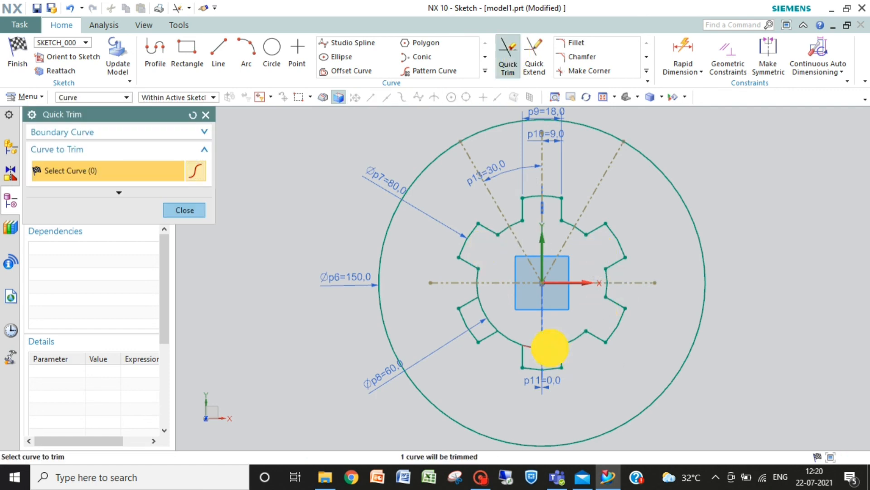
pyautogui.click(490, 322)
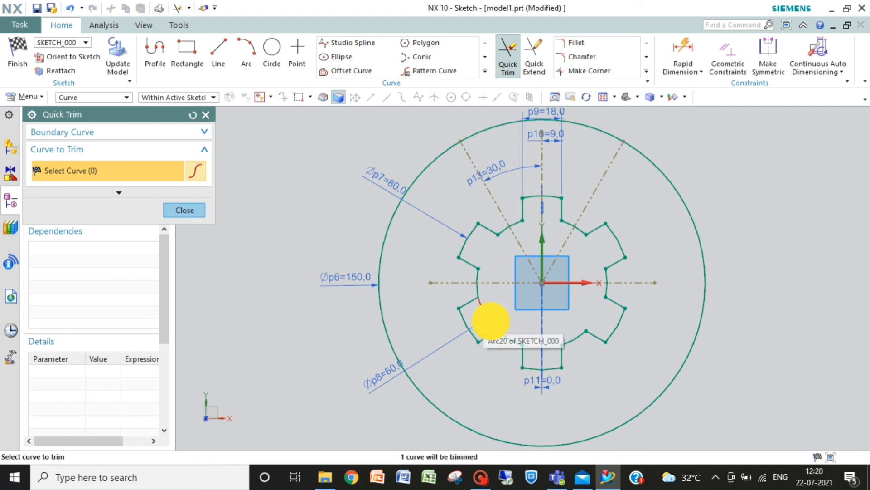
pyautogui.click(190, 212)
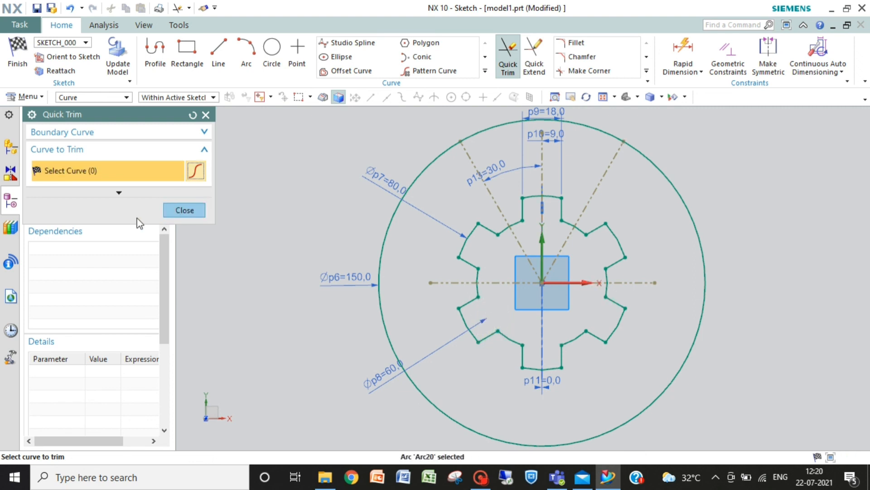
pyautogui.click(199, 212)
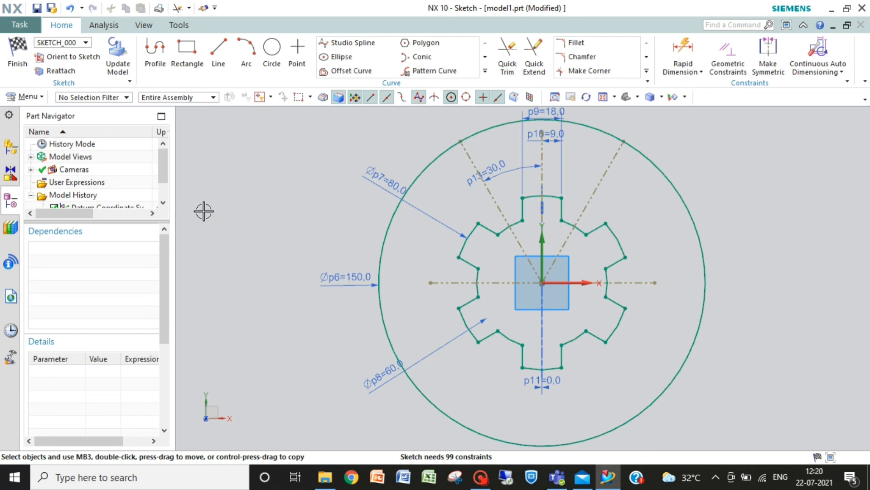
# Step: Move the 9.0 dimension aside and dimension the angle between the right slanted and vertical reference lines at 30°
pyautogui.click(552, 115)
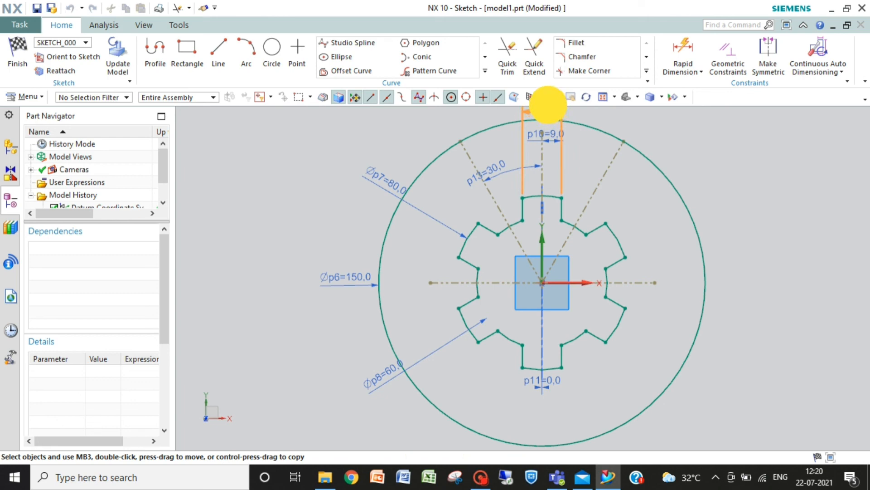
pyautogui.moveTo(555, 136); pyautogui.dragTo(578, 171)
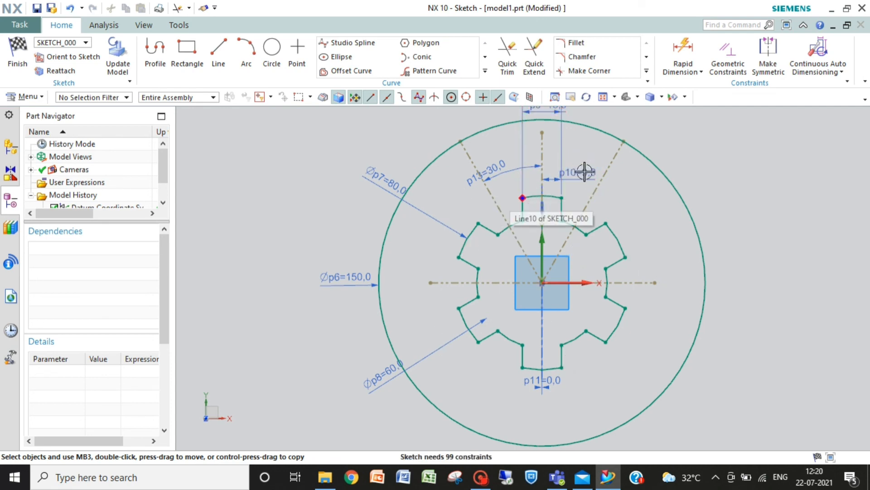
pyautogui.click(683, 57)
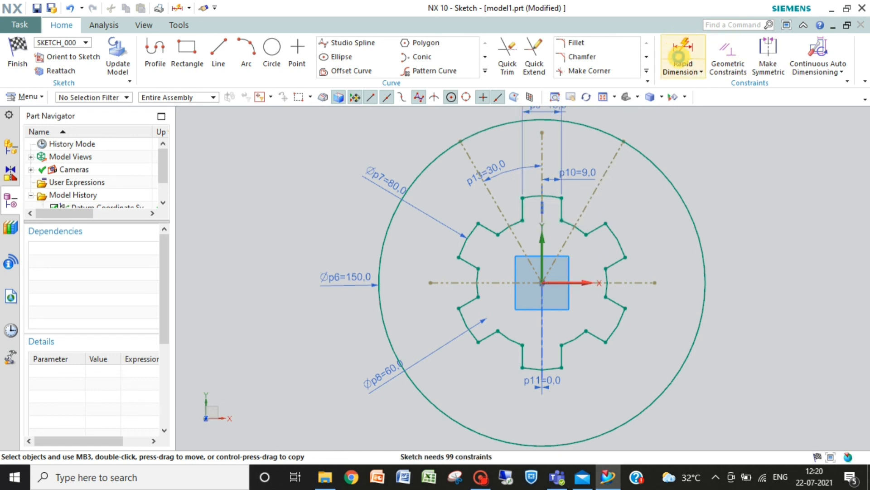
pyautogui.click(583, 204)
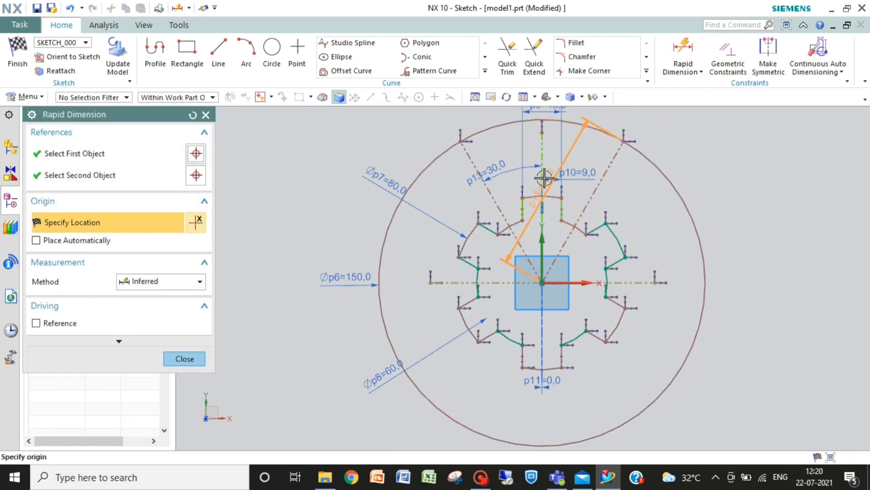
pyautogui.click(542, 162)
pyautogui.click(542, 161)
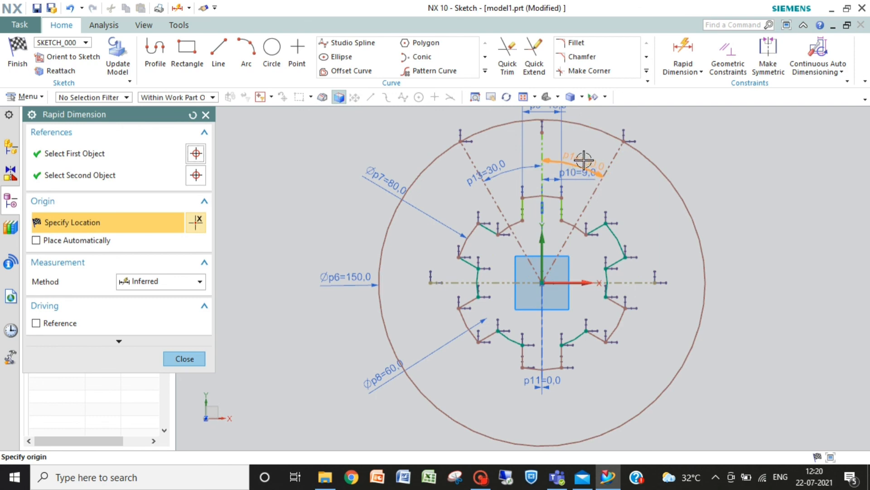
pyautogui.click(582, 153)
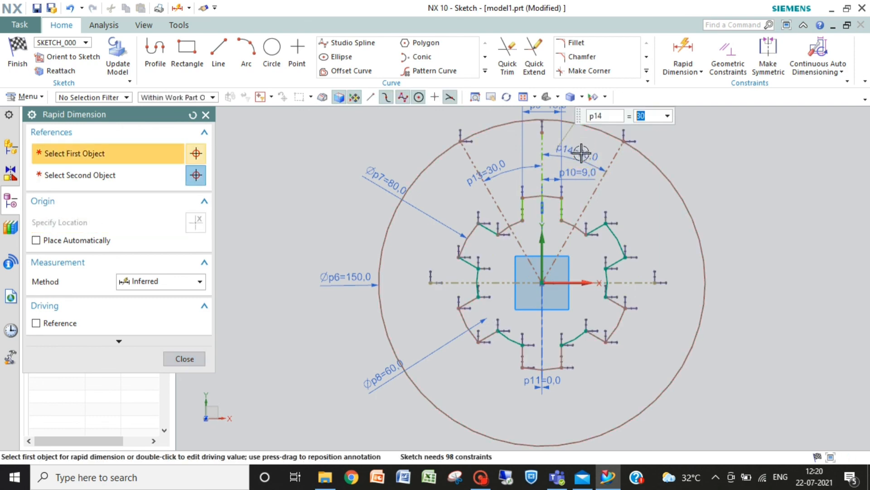
pyautogui.press('Return')
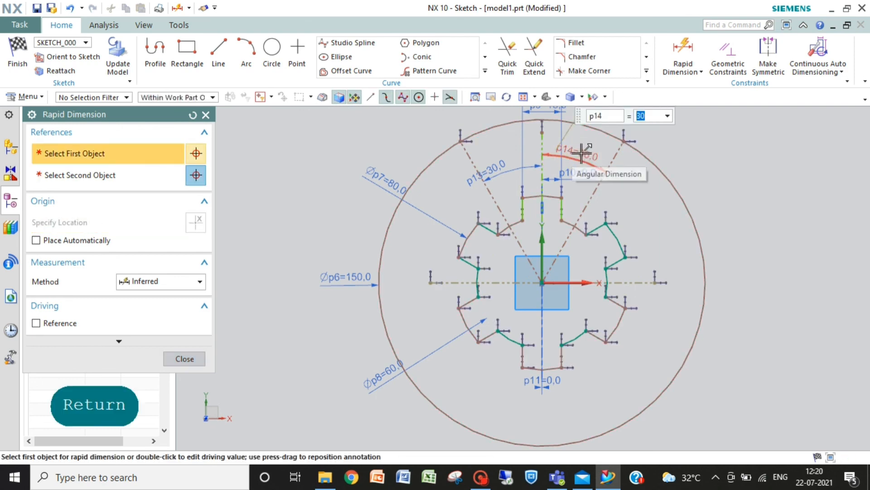
pyautogui.click(188, 357)
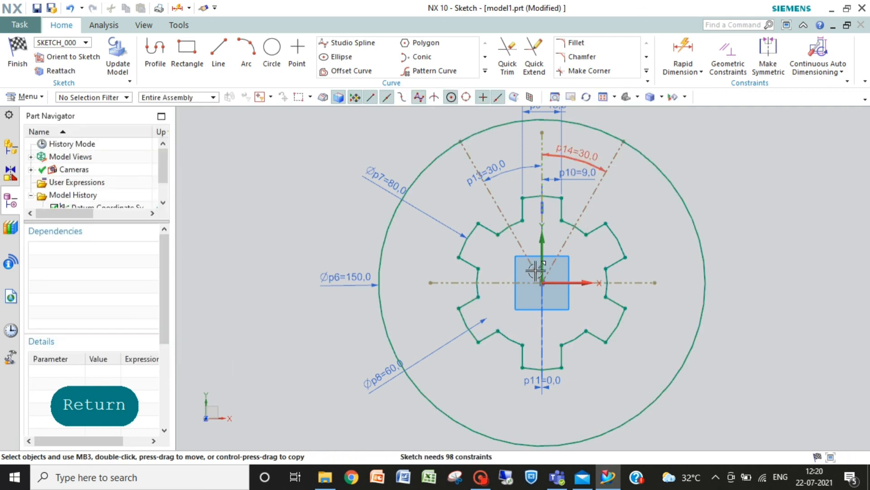
# Step: Reposition the 9.0 dimension above the top keyway and place both 30° angle dimensions closer to the keyway
pyautogui.moveTo(564, 179)
pyautogui.mouseDown()
pyautogui.moveTo(529, 180)
pyautogui.moveTo(540, 119)
pyautogui.mouseUp()
pyautogui.moveTo(587, 157); pyautogui.dragTo(582, 181)
pyautogui.moveTo(509, 169); pyautogui.dragTo(511, 175)
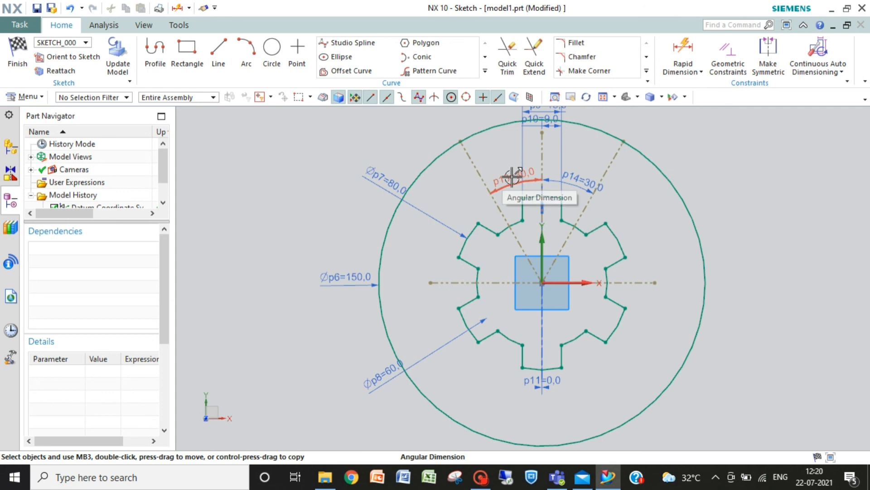